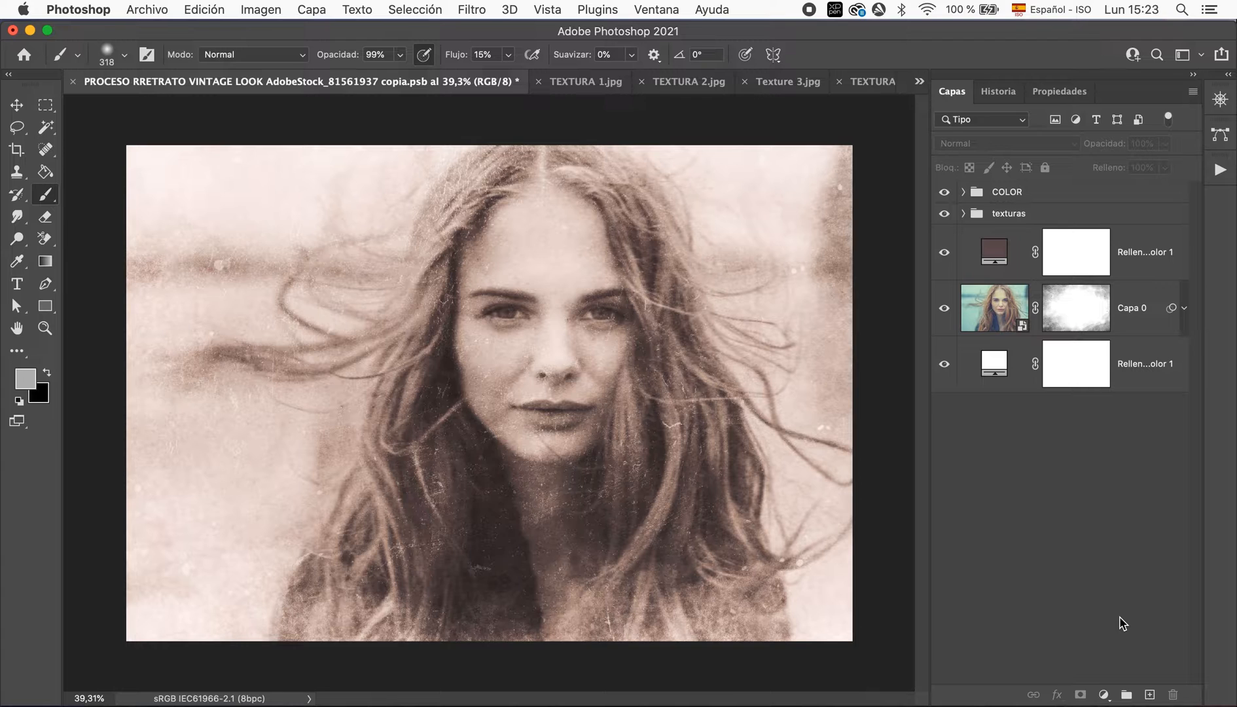
- Examine the two vintage reference portraits, Captura de pantalla 2024-03-09 a las 14.54.33.png and 14.54.06.png, for their tones and texture
left_click(919, 82)
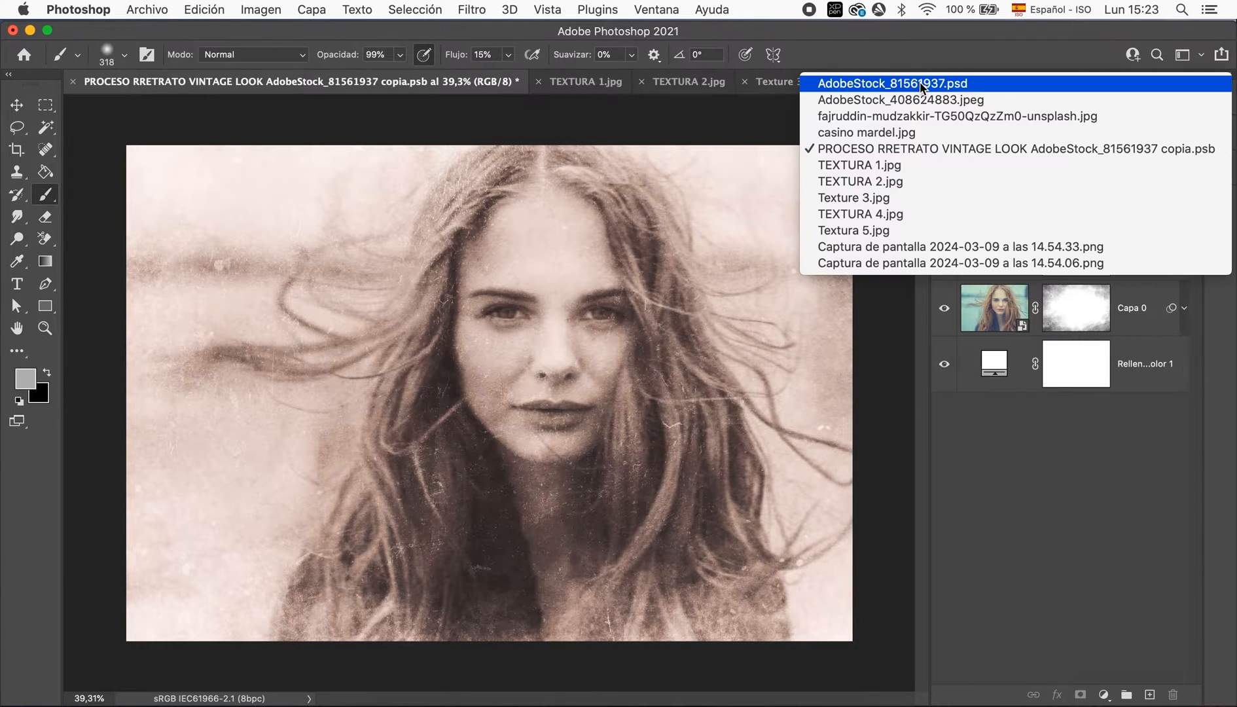
left_click(934, 248)
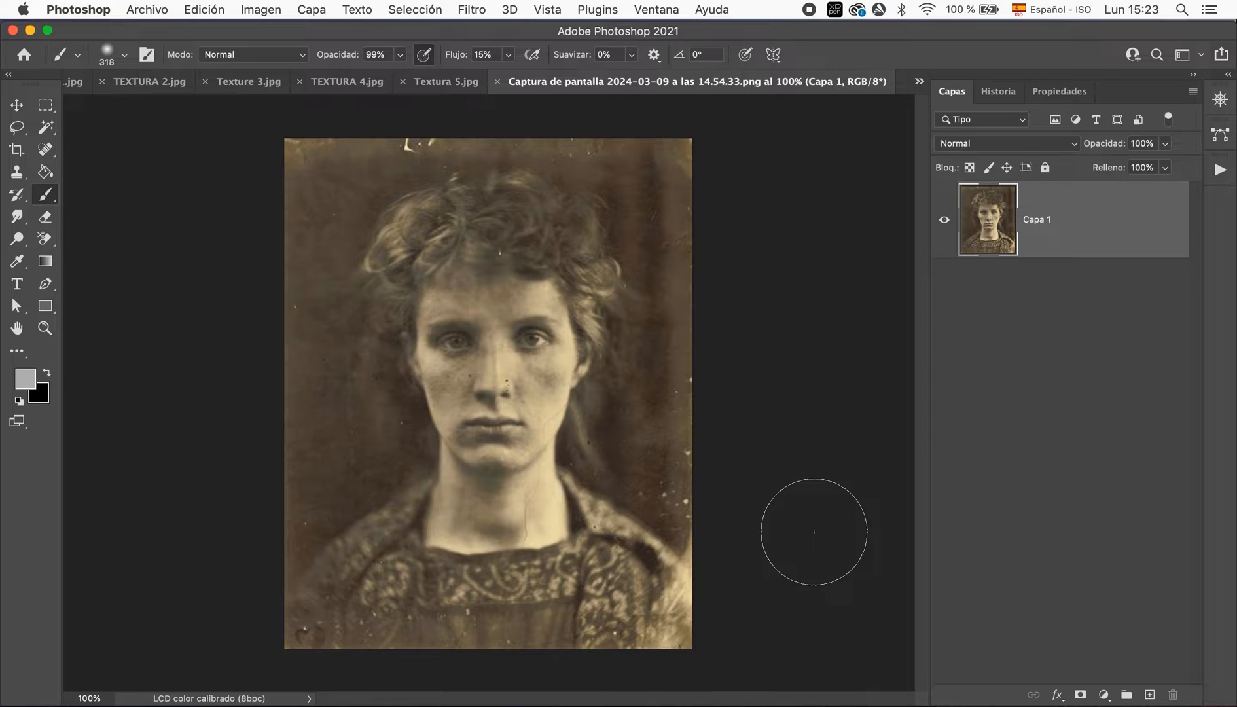
left_click(919, 82)
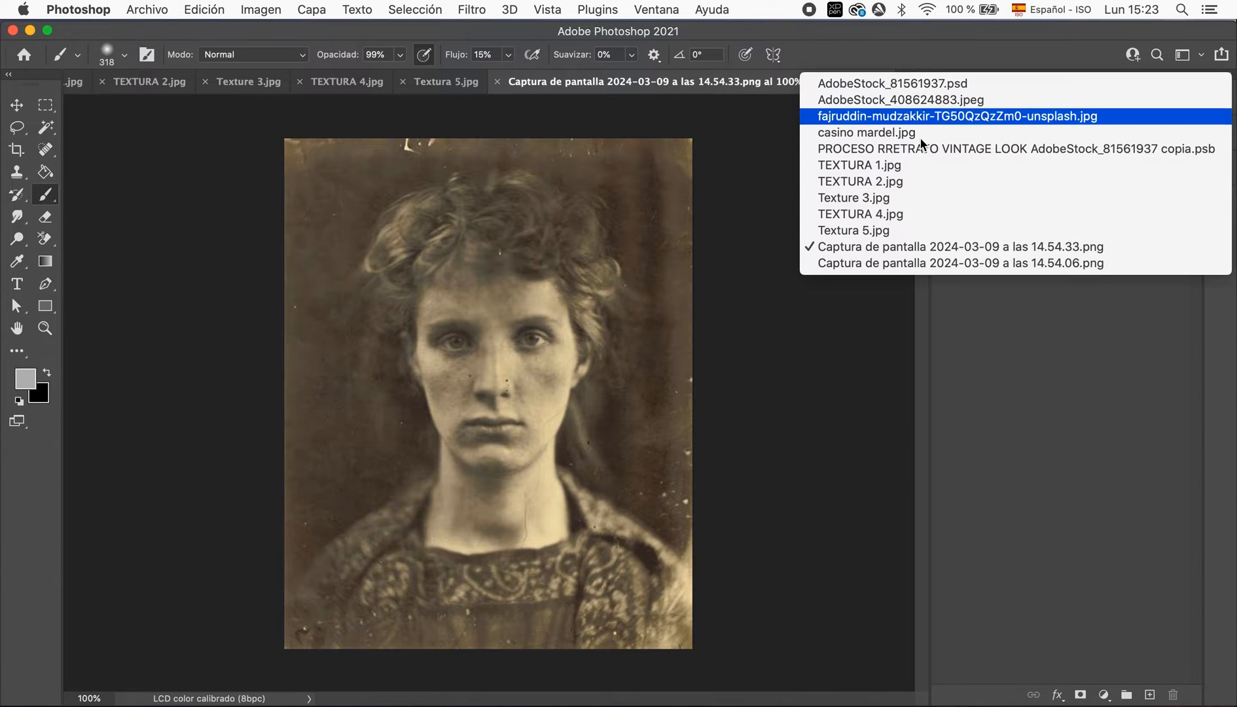
left_click(916, 263)
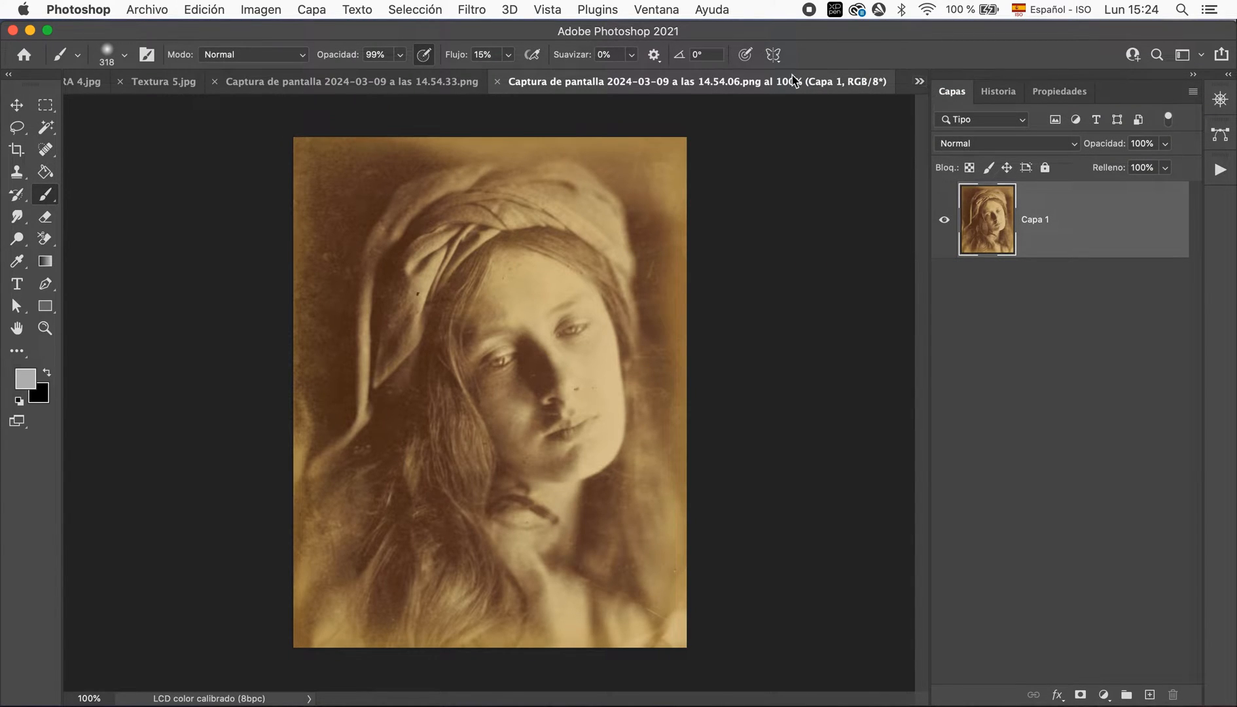
left_click(416, 83)
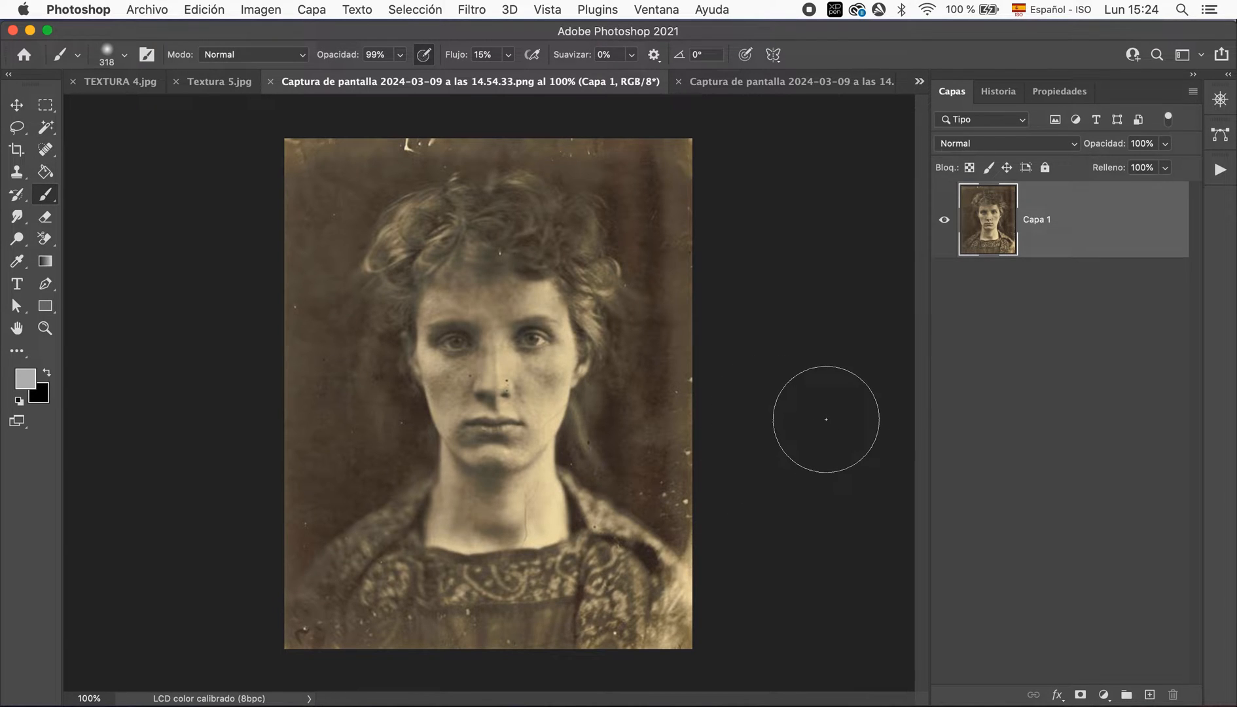
- Switch to AdobeStock_81561937.psd, duplicate the Capa 0 portrait layer and hide the original beneath it
left_click(920, 82)
left_click(923, 84)
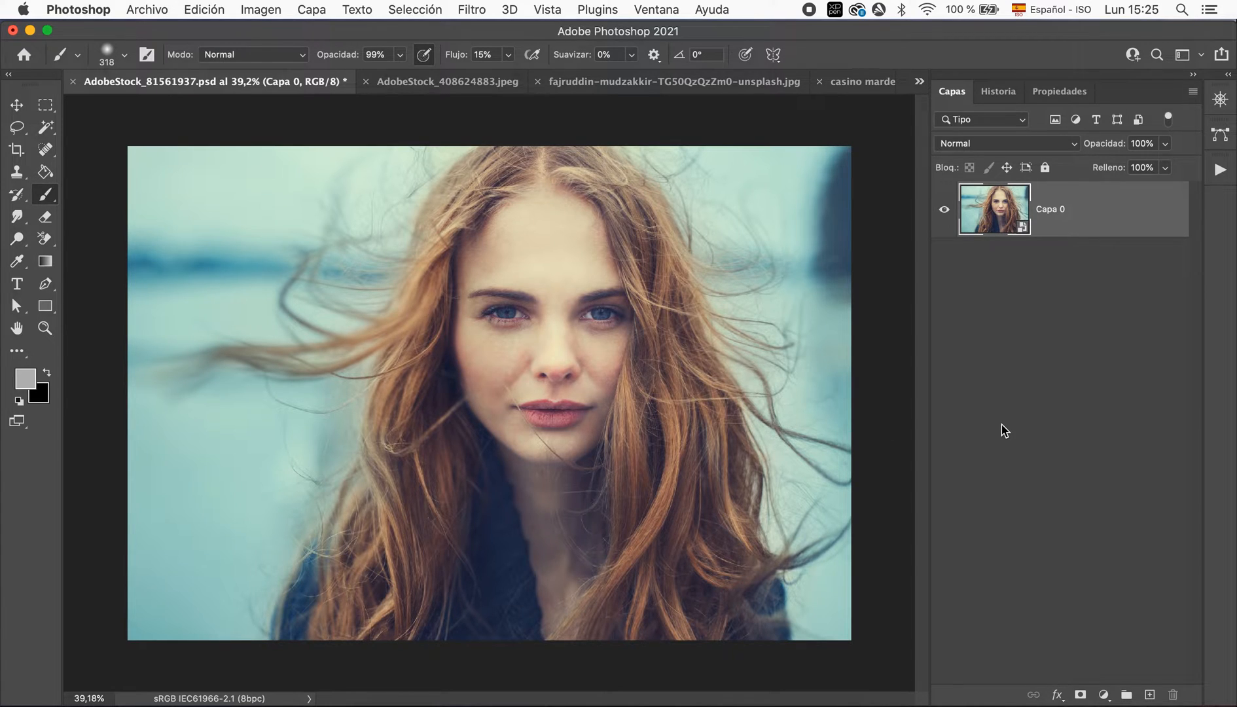
key("super+j")
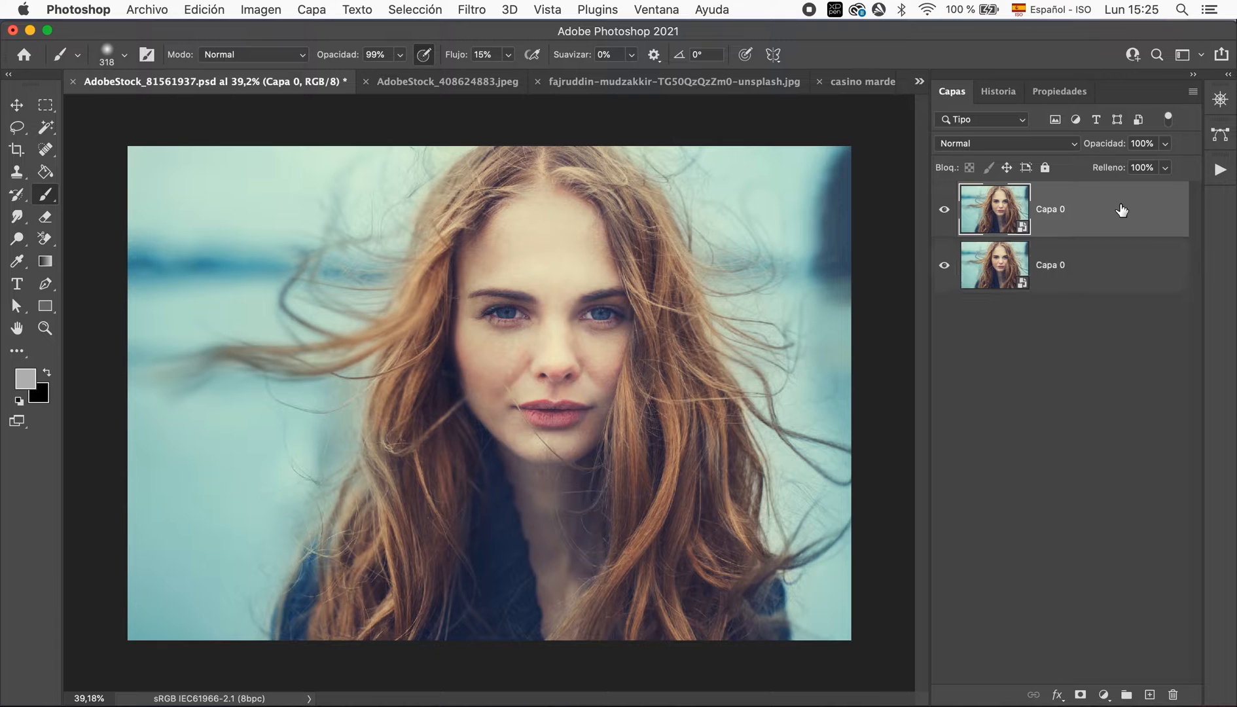
left_click(944, 267)
- Start the Camera Raw filter on the duplicate layer and set Contrast to -21, Highlights to -19 and Shadows to +28
left_click(473, 10)
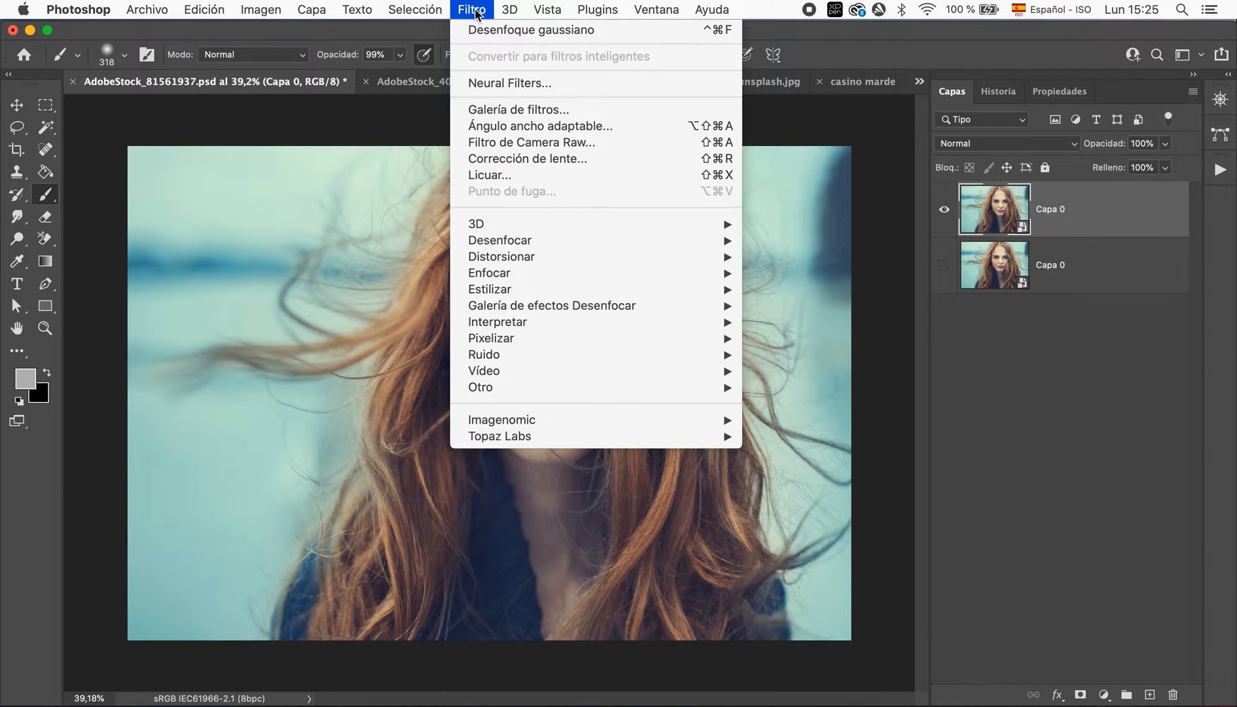
left_click(558, 142)
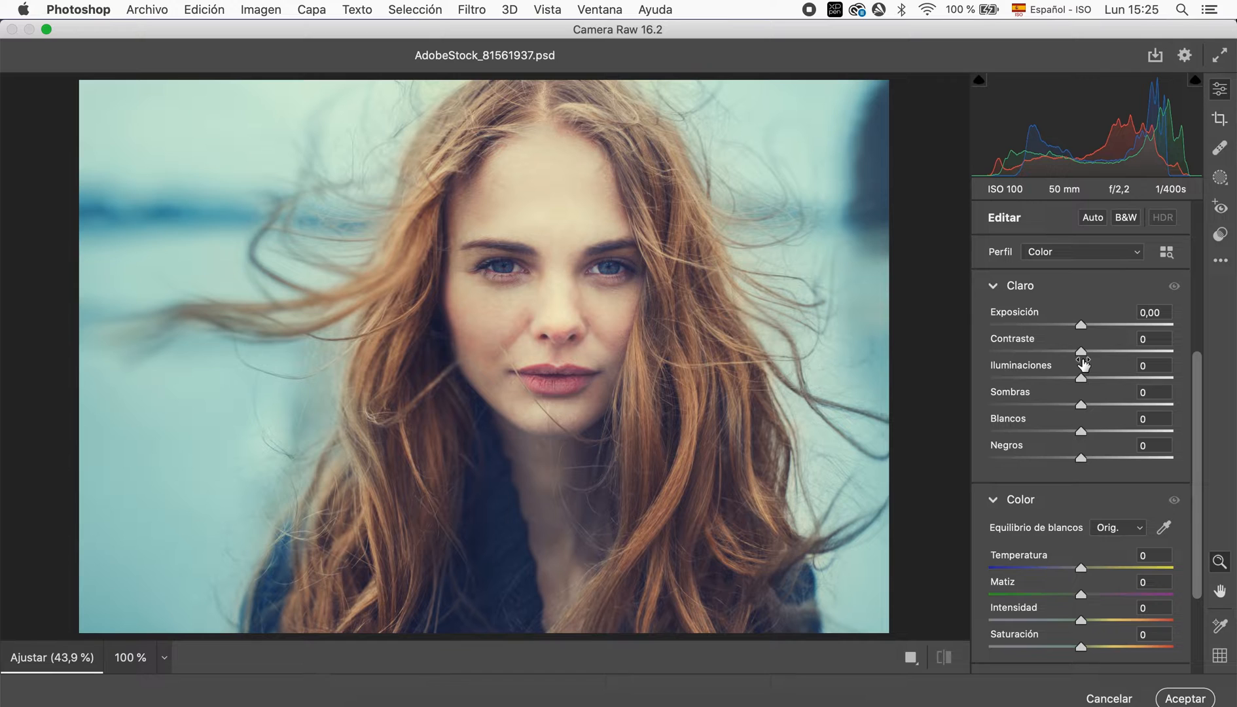
left_click_drag(1082, 360, 1106, 405)
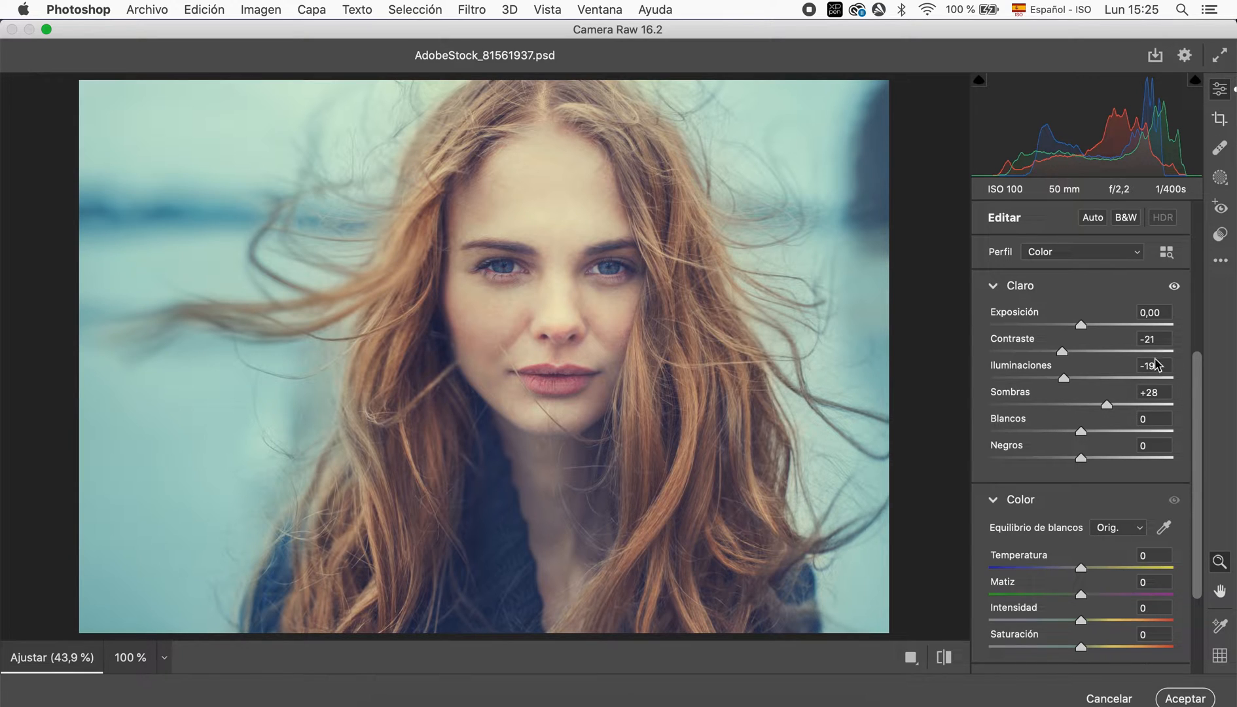
- Set Dehaze to about -17 in the Camera Raw effects and apply the filter to the portrait copy
left_click_drag(1200, 484, 1196, 562)
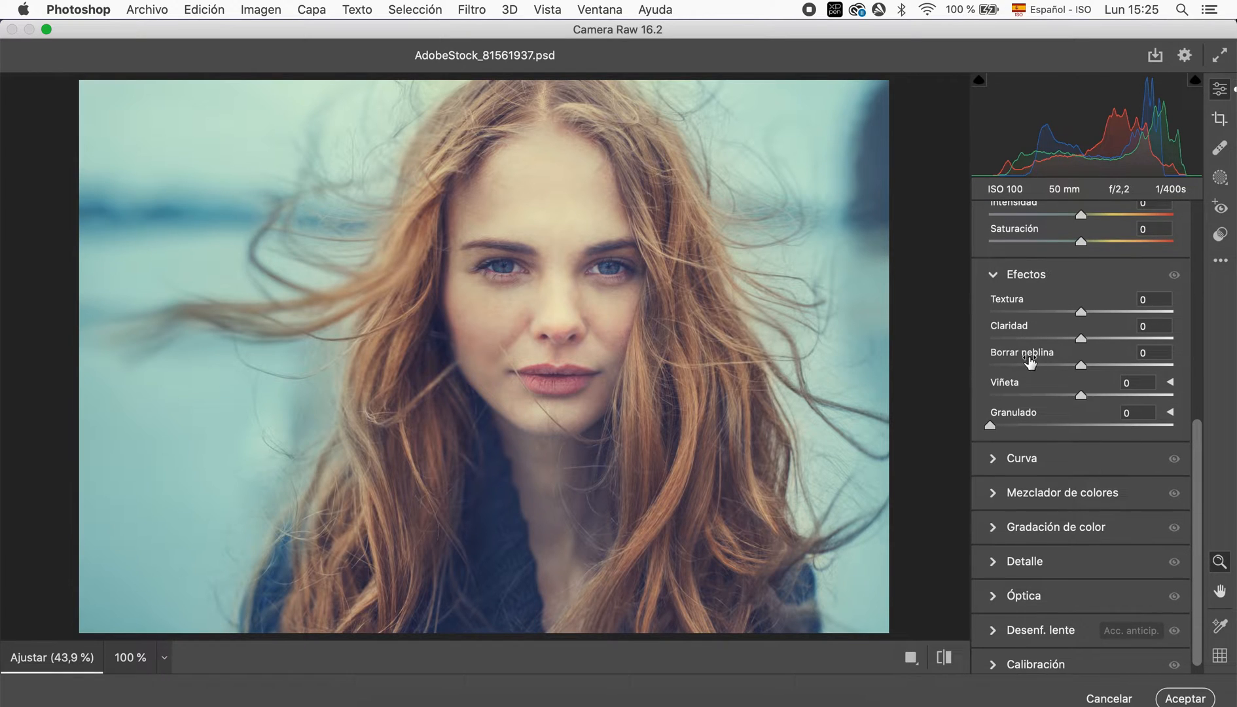
left_click(1083, 367)
mouse_move(1084, 371)
left_mouse_down()
mouse_move(1124, 368)
mouse_move(1068, 378)
left_mouse_up()
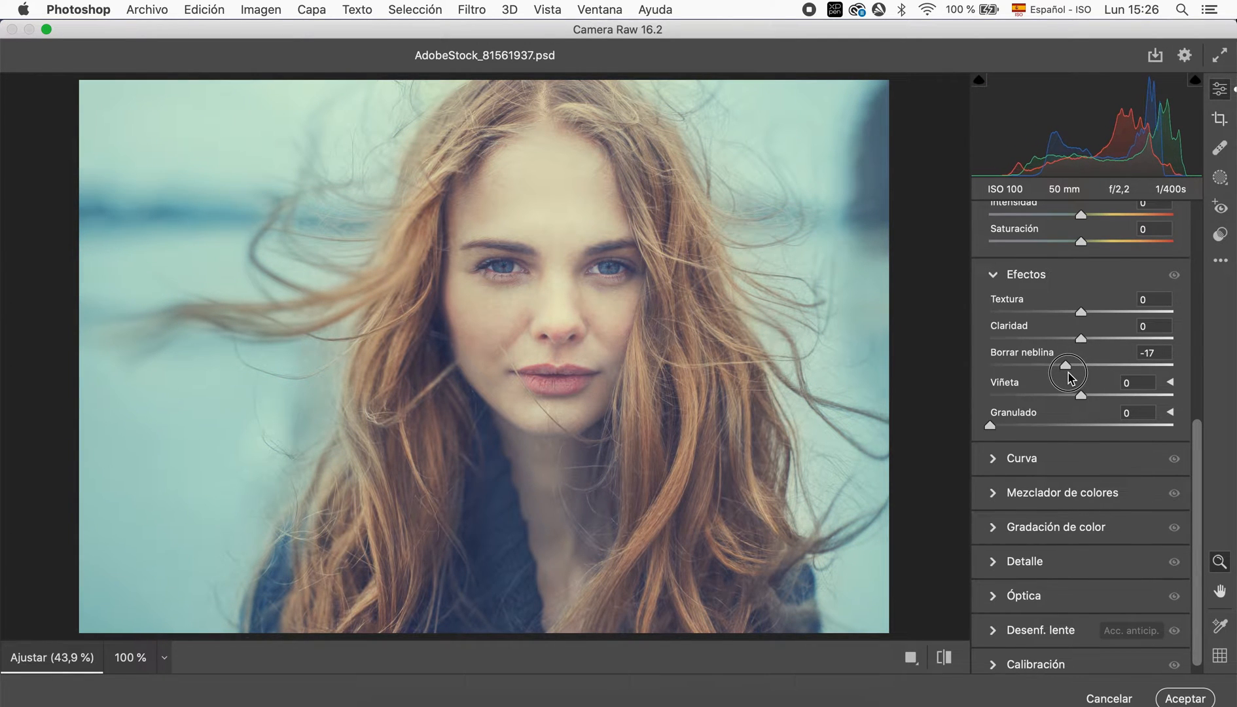
left_click_drag(1068, 373, 1069, 373)
left_click(1176, 699)
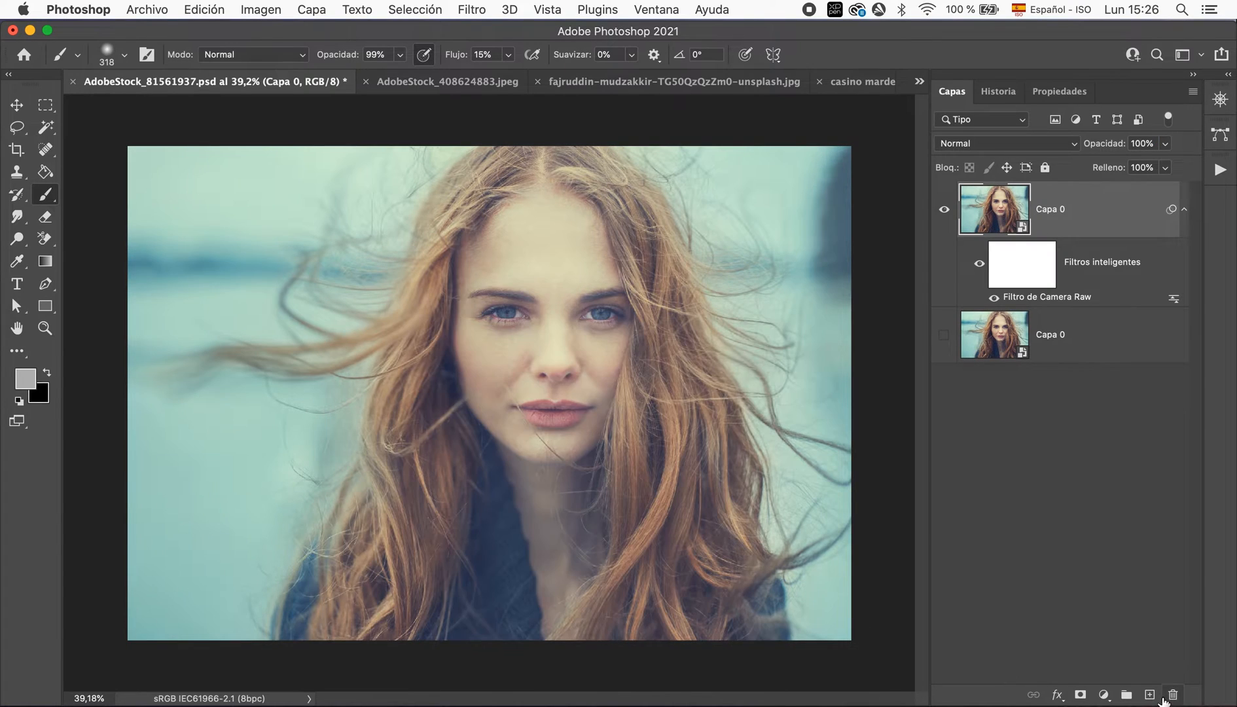
- Apply a Motion Blur to the portrait copy with an angle of 0° and a distance of 20 pixels
left_click(472, 11)
mouse_move(583, 240)
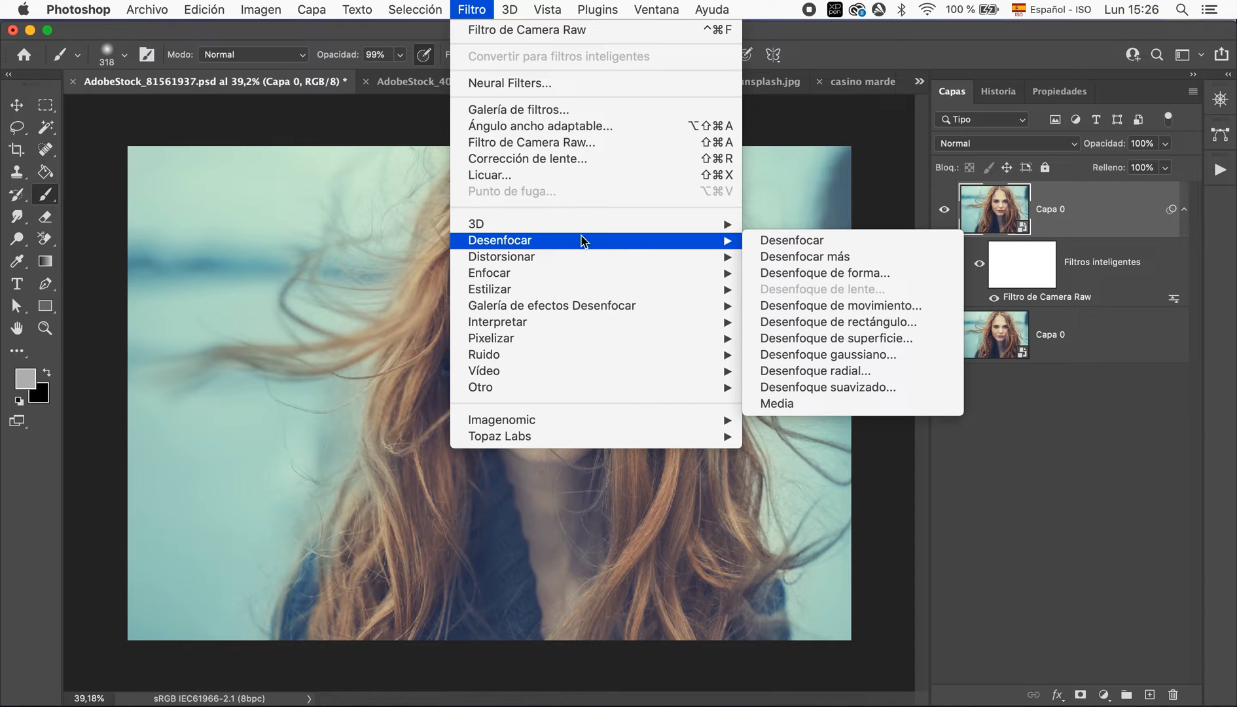
left_click(864, 305)
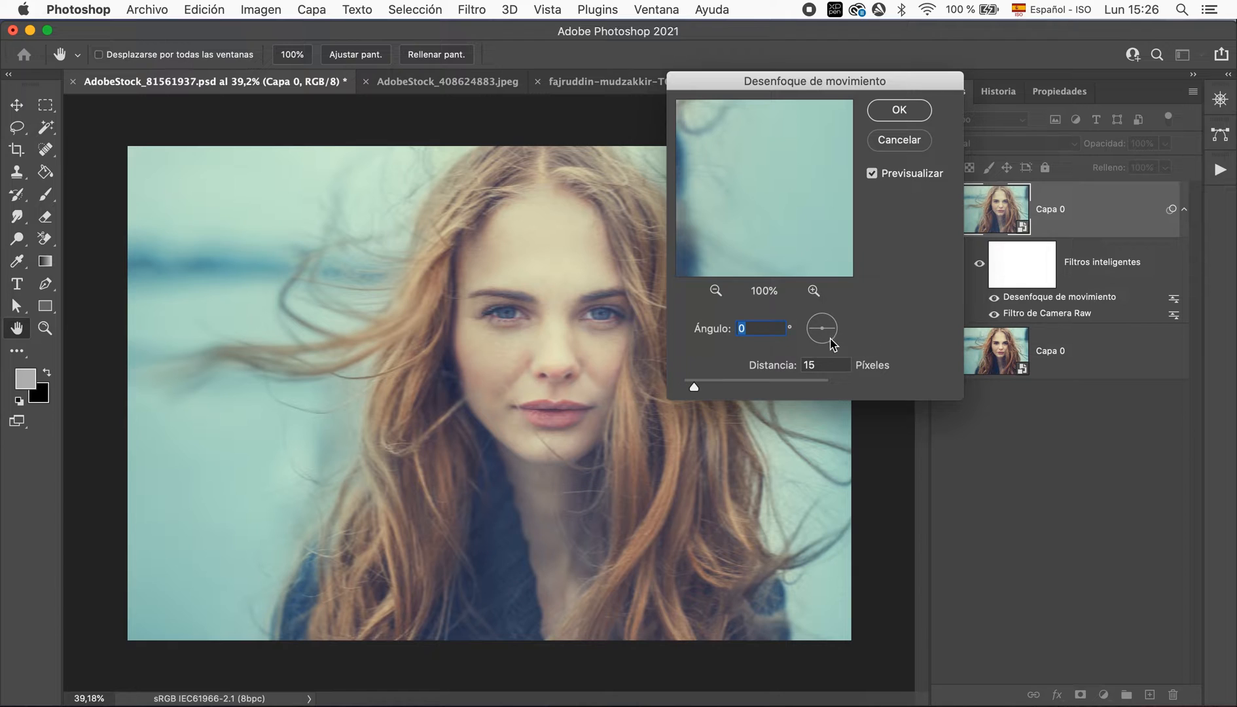
left_click_drag(694, 388, 711, 387)
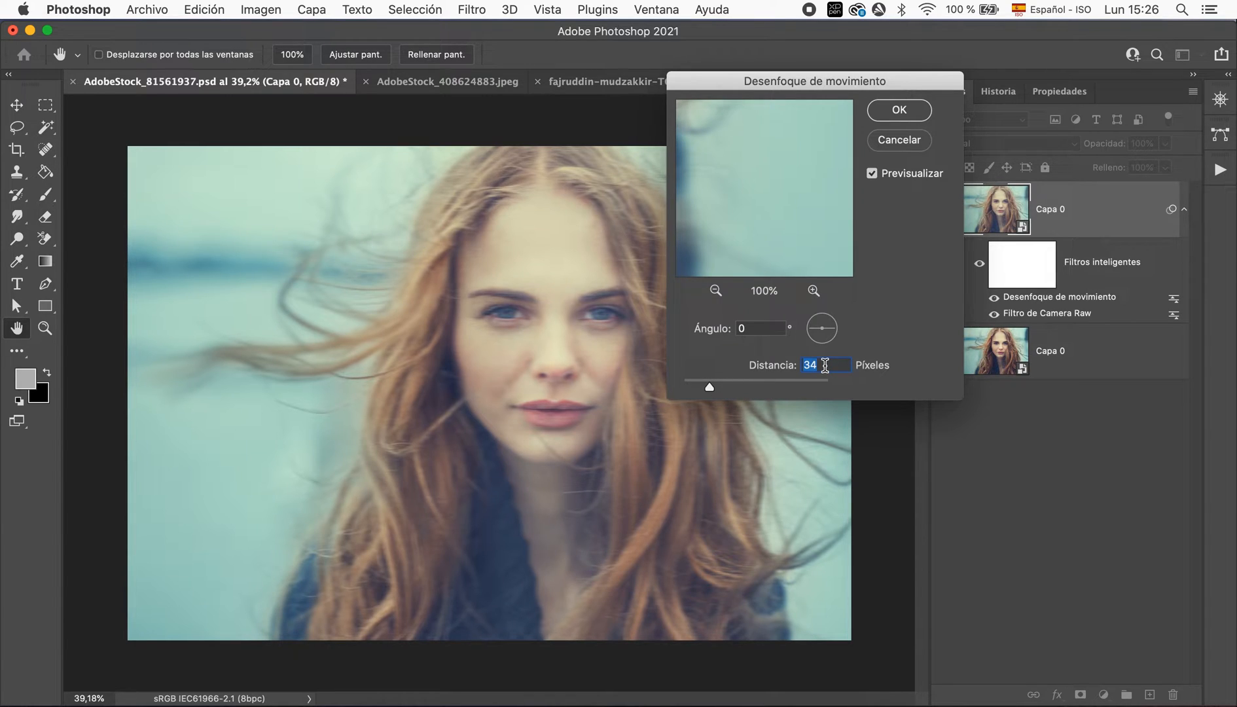
type("20")
left_click(901, 109)
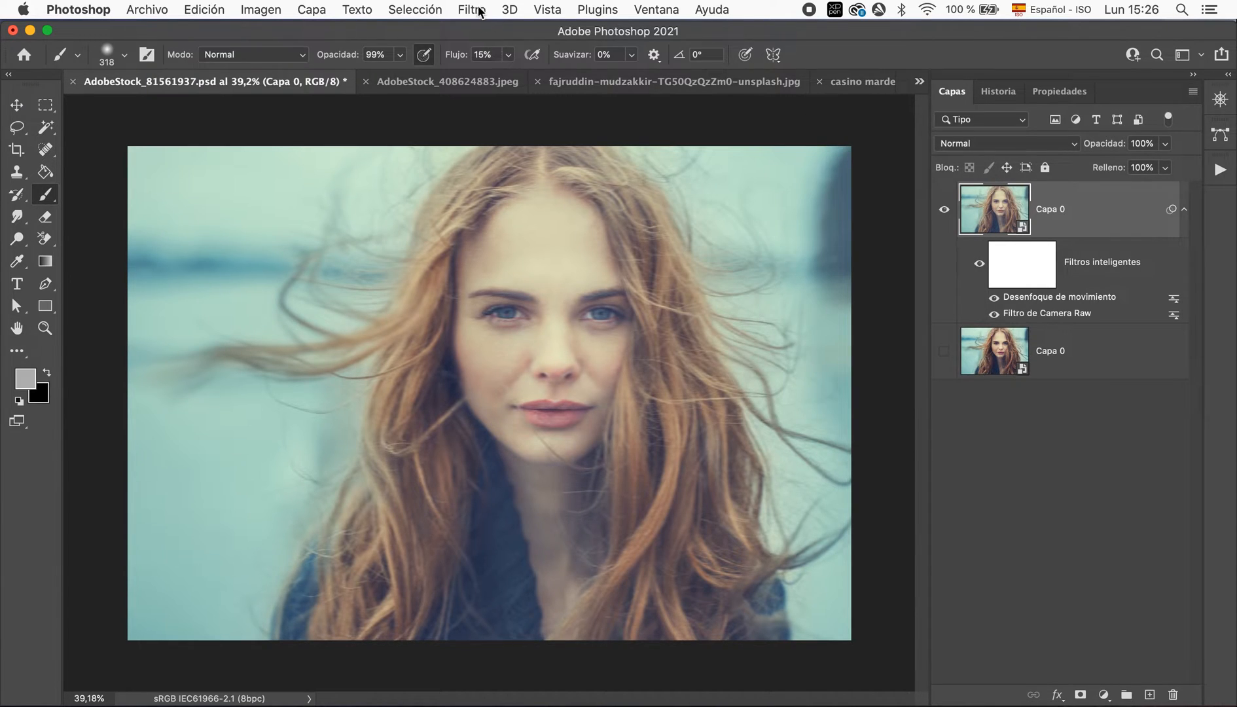
- Apply a Gaussian Blur with a 3.0 pixel radius to the portrait copy and collapse its smart filter list
left_click(472, 9)
mouse_move(534, 245)
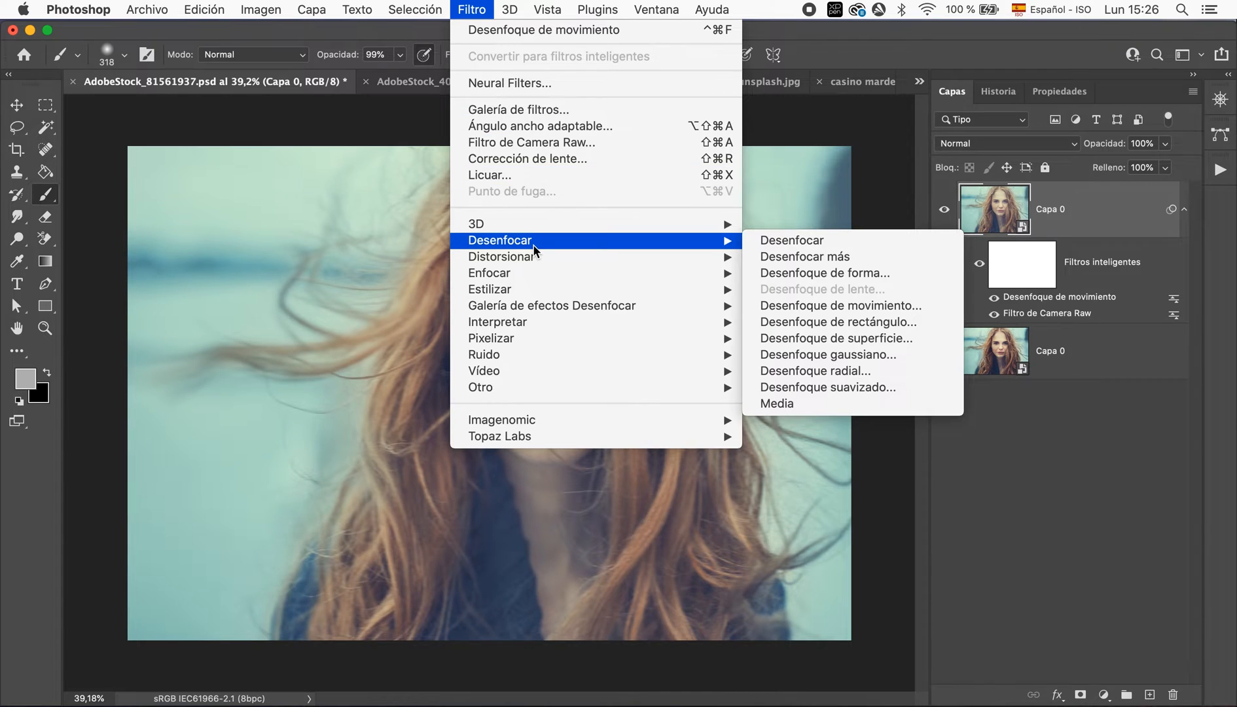
left_click(873, 357)
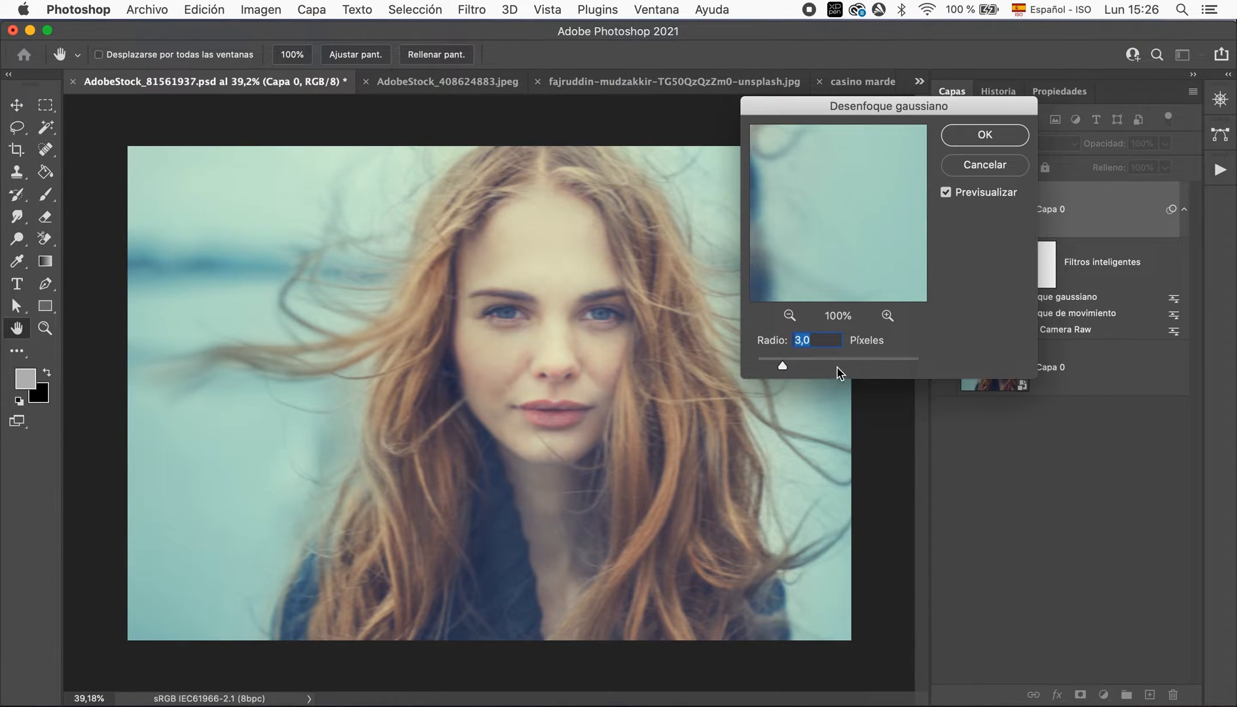
left_click(1008, 141)
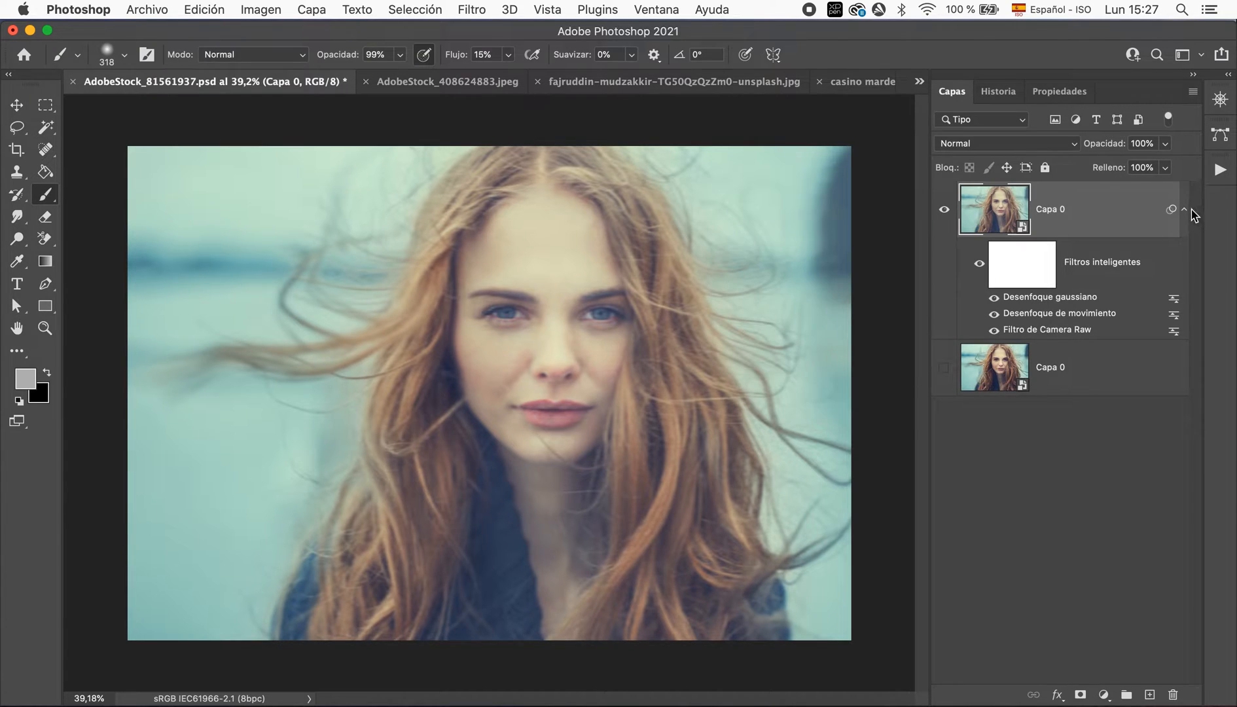
left_click(1183, 211)
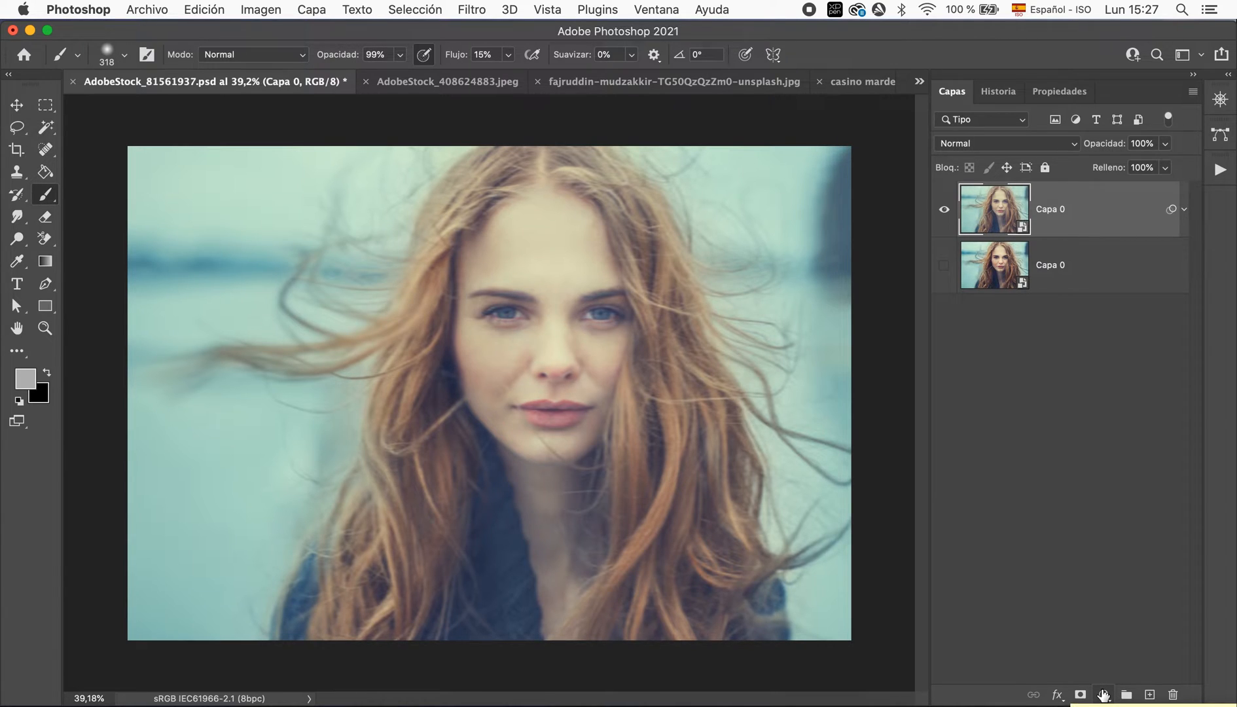
- Add a dark brown solid colour fill layer (#4a3030) and place it between the filtered portrait and the hidden original
left_click(1103, 695)
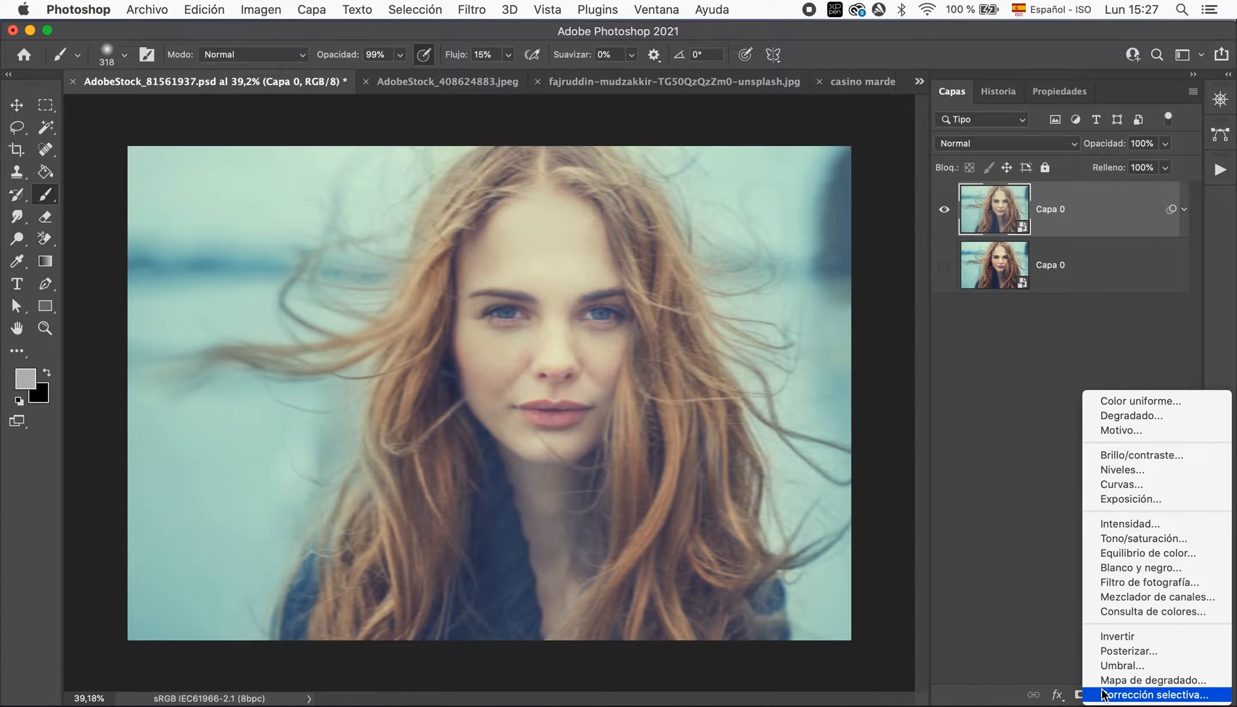
left_click(1177, 405)
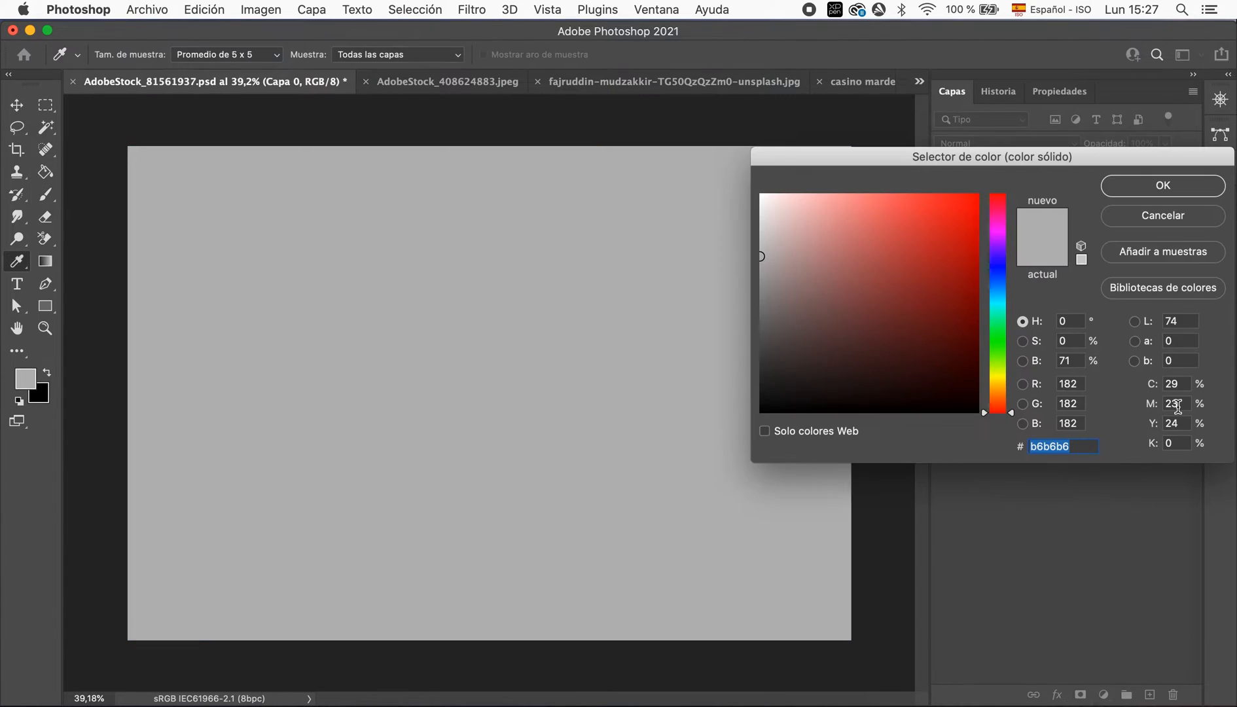
left_click(788, 275)
left_click_drag(788, 275, 834, 348)
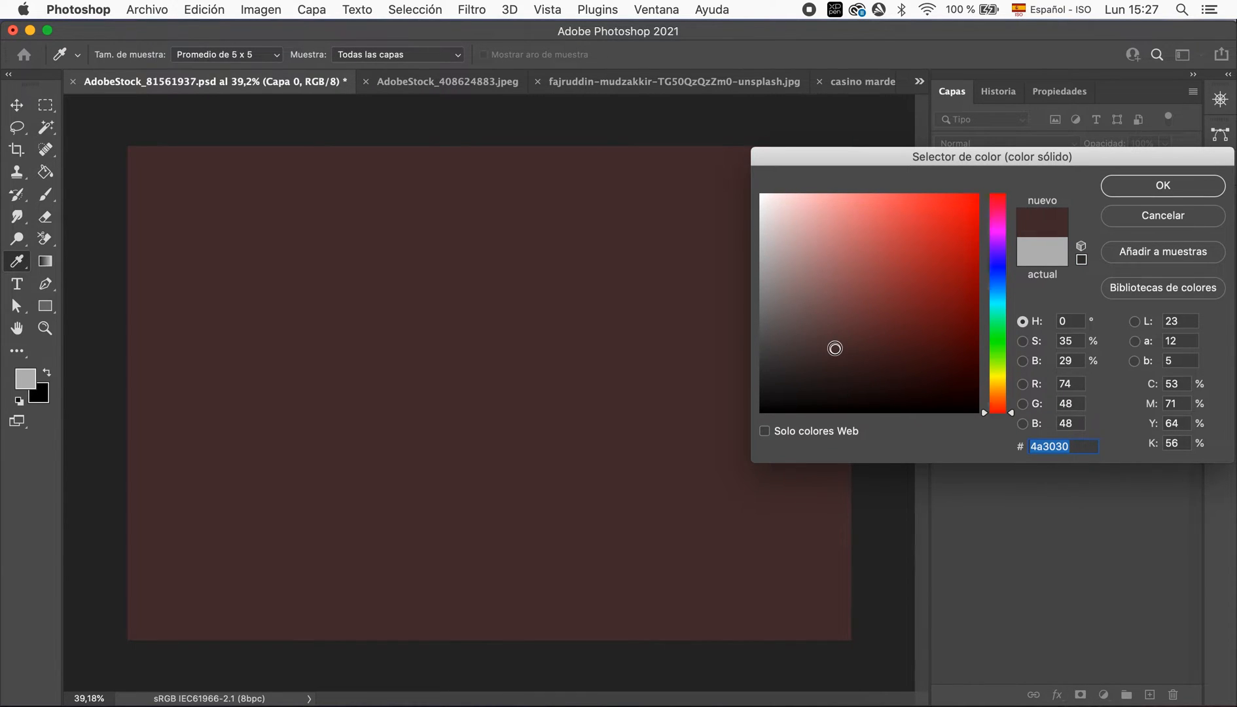
left_click(1182, 190)
left_click_drag(1145, 232, 1136, 297)
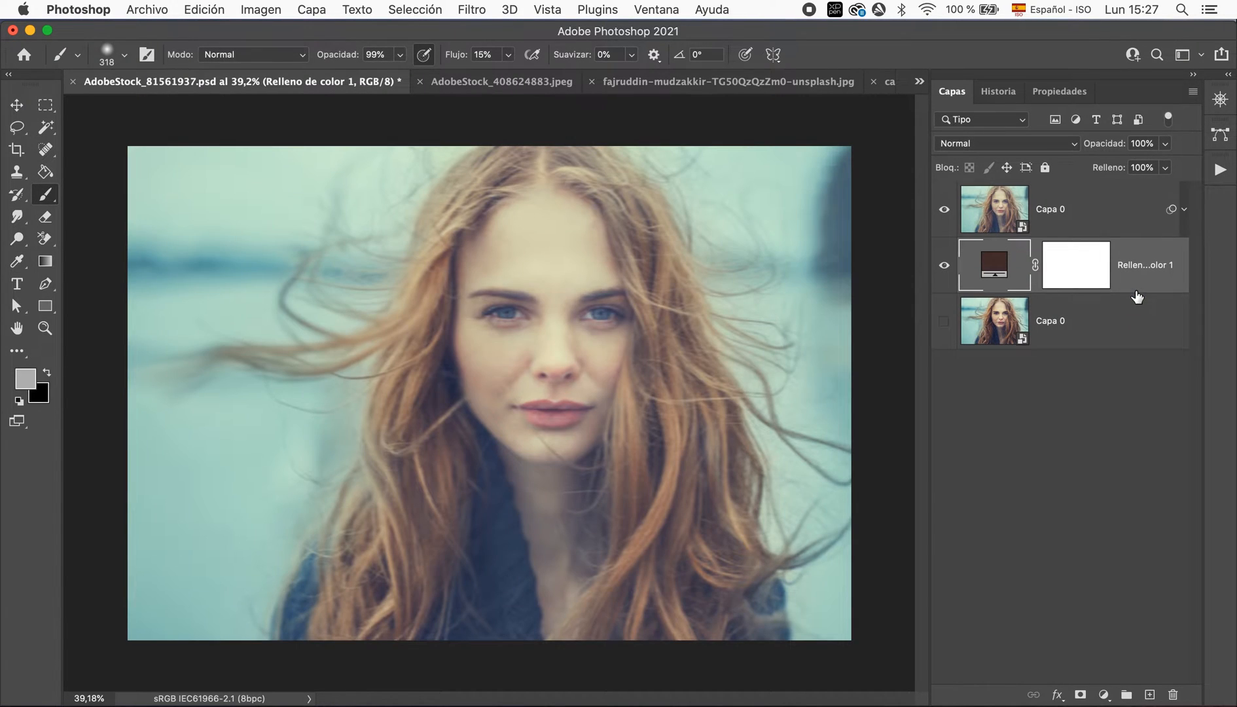
- Add a white layer mask to the filtered Capa 0 portrait and show only that mask on the canvas
left_click(1121, 219)
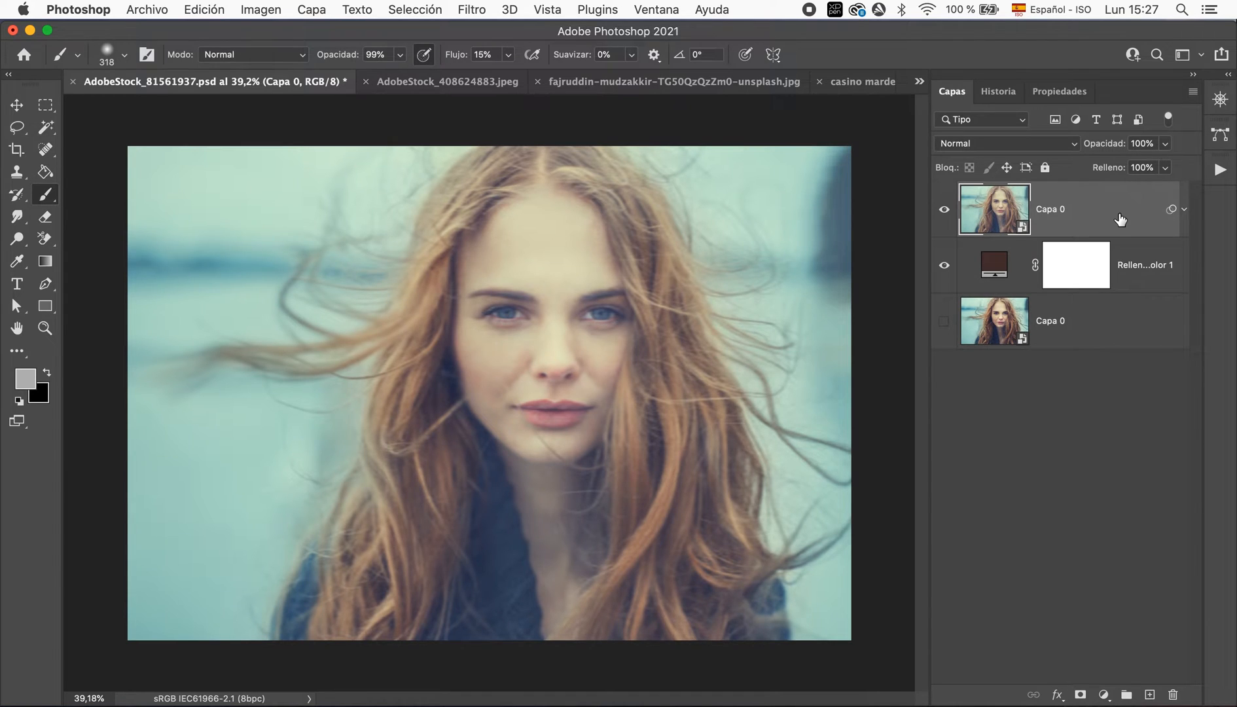
left_click(1080, 695)
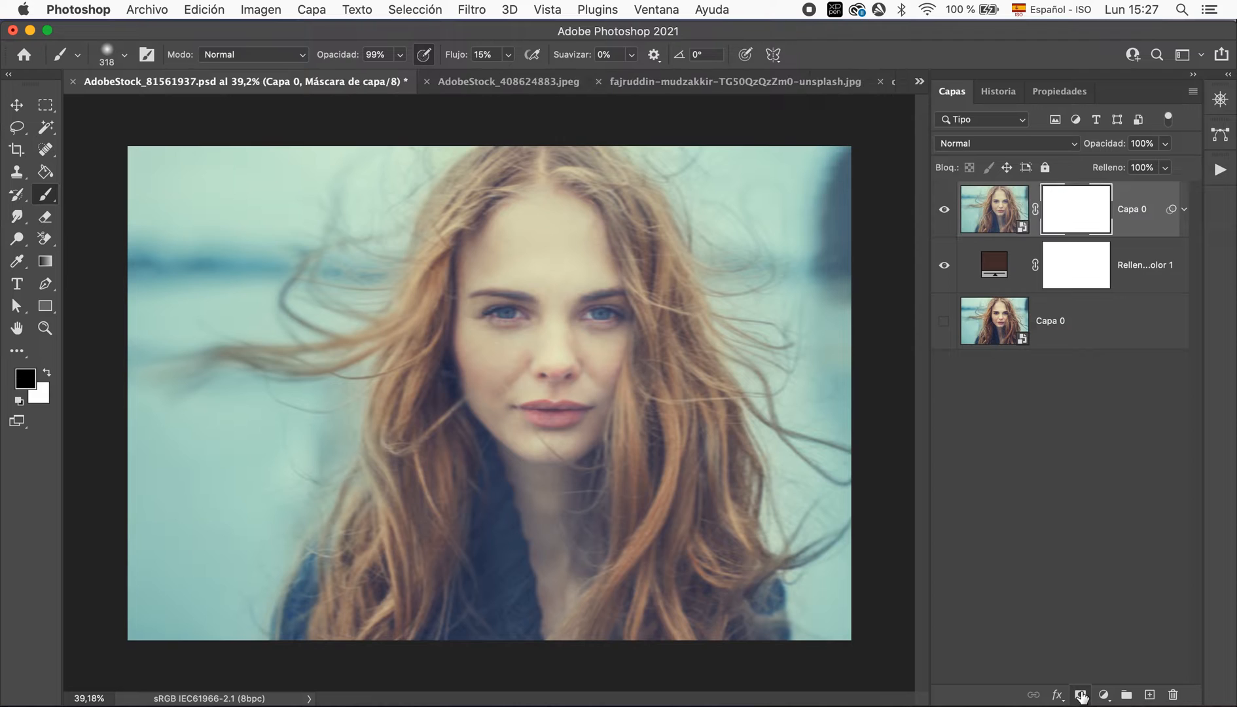
left_click(1075, 227, "alt")
left_click(1075, 227, "alt")
left_click(1075, 227, "alt")
- Copy the entire Textura 5.jpg image and return to the isolated layer mask in AdobeStock_81561937.psd
left_click(919, 81)
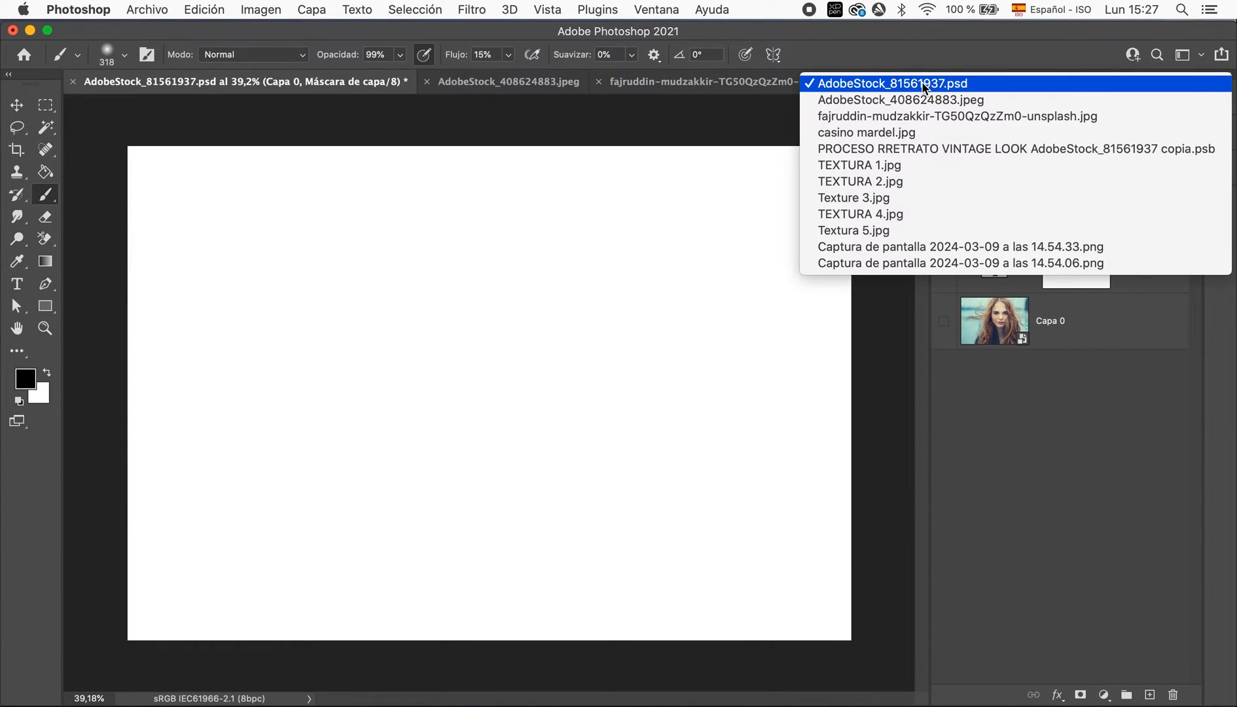
left_click(931, 167)
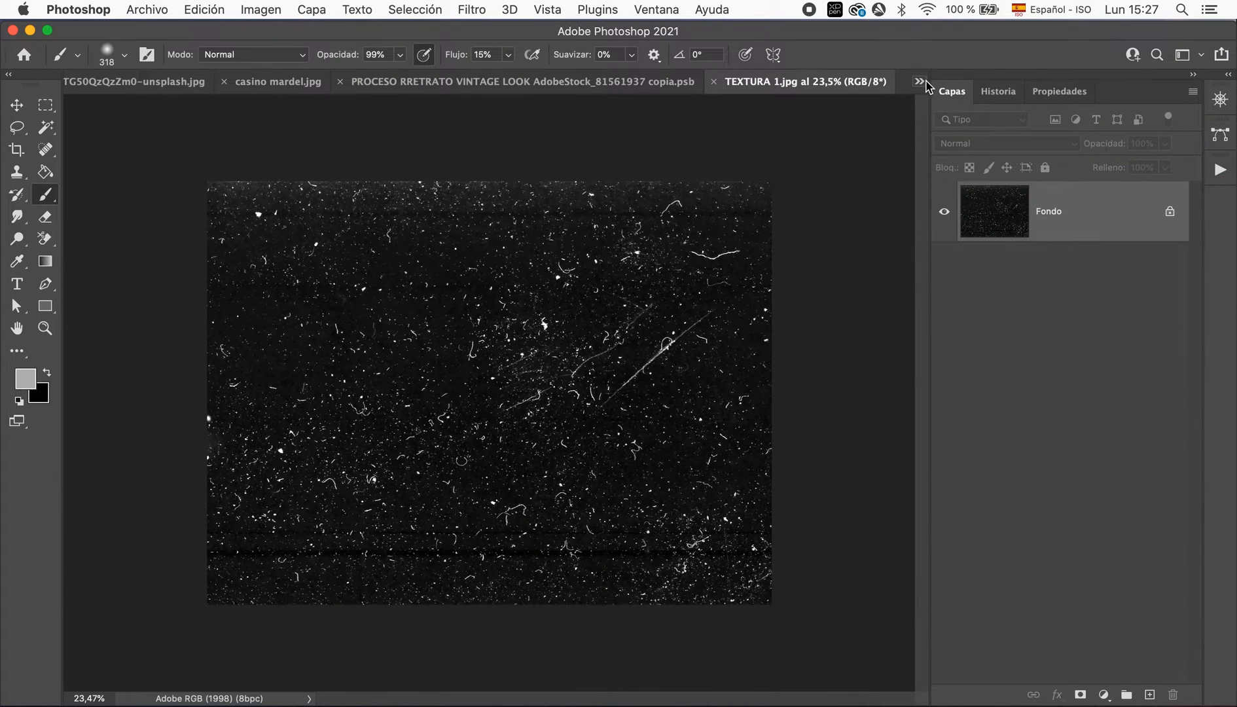
left_click(924, 84)
left_click(859, 230)
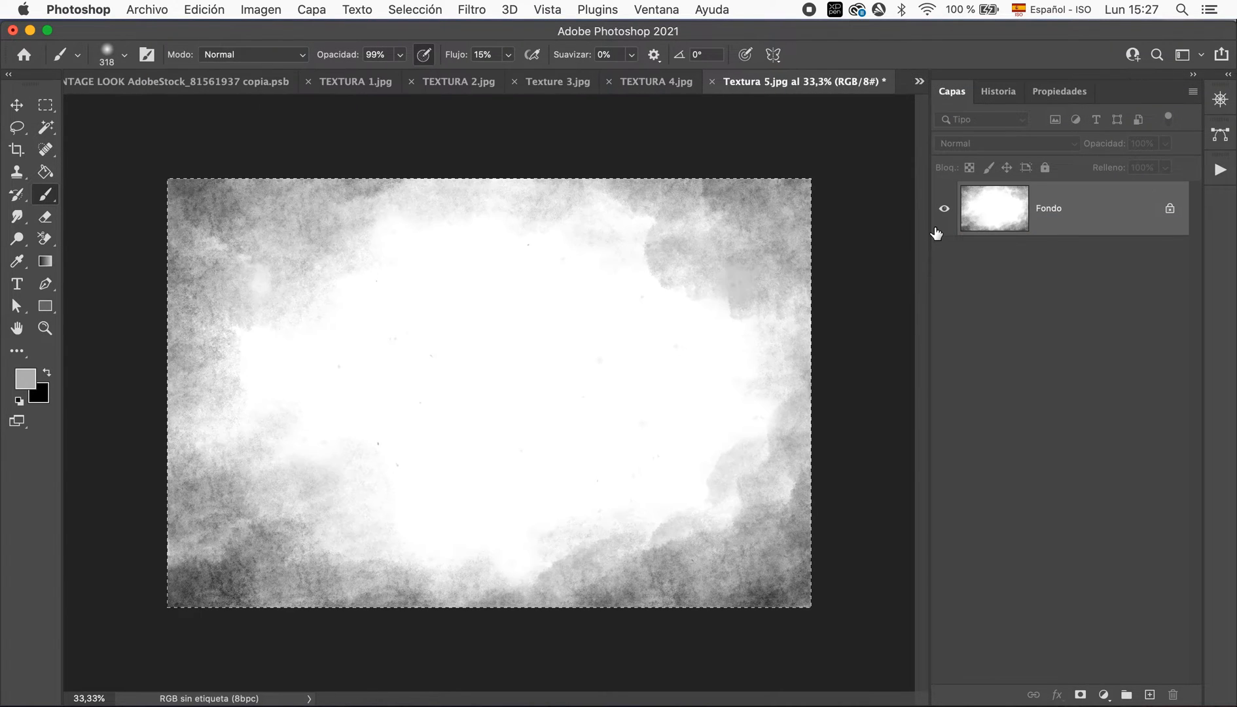
left_click(410, 11)
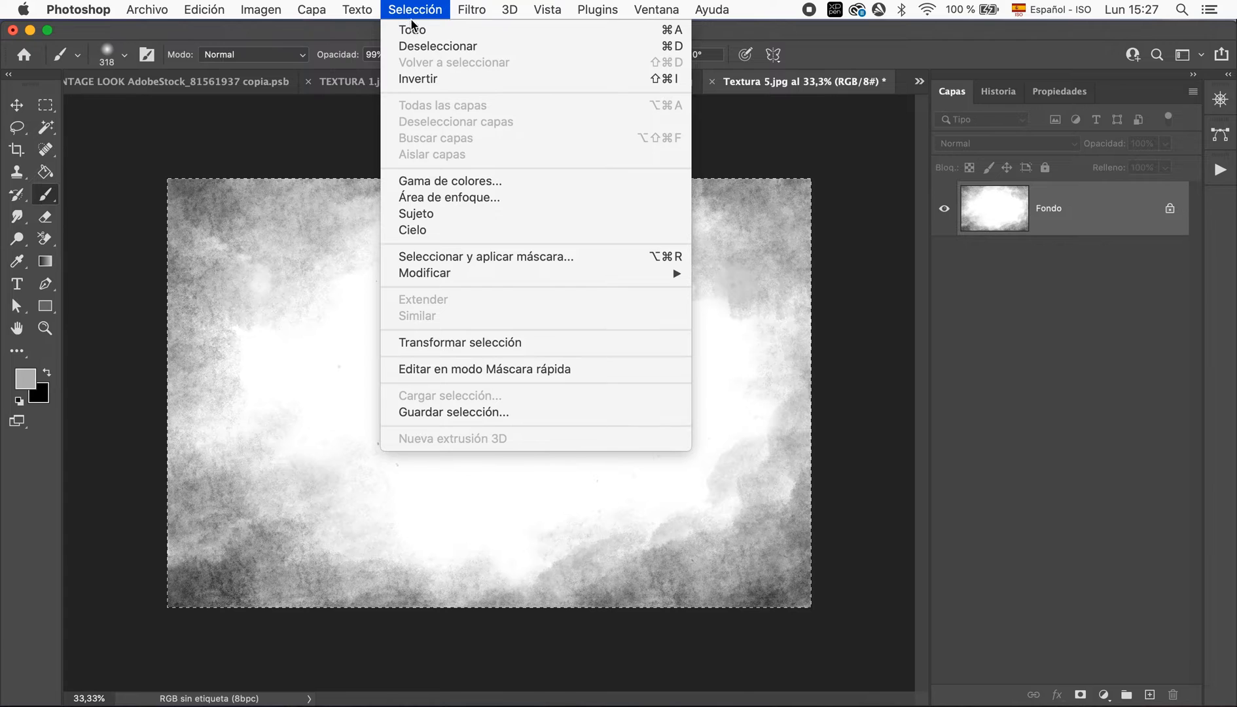
left_click(422, 33)
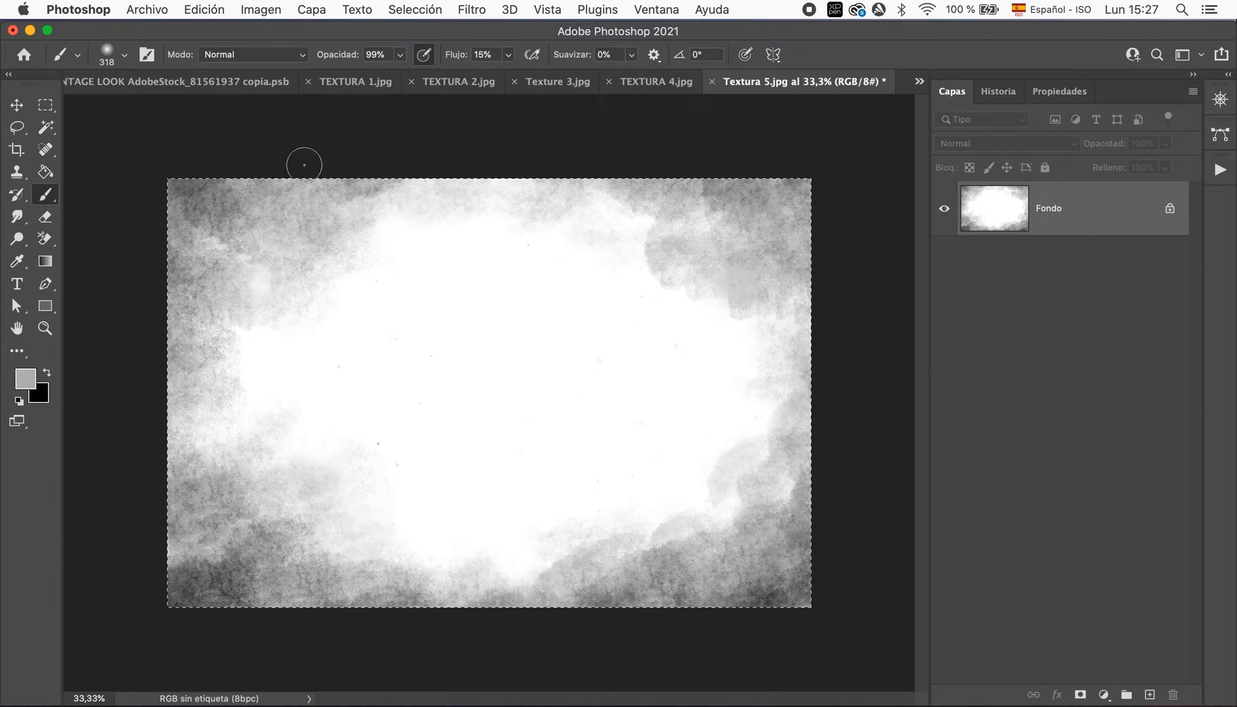
left_click(199, 10)
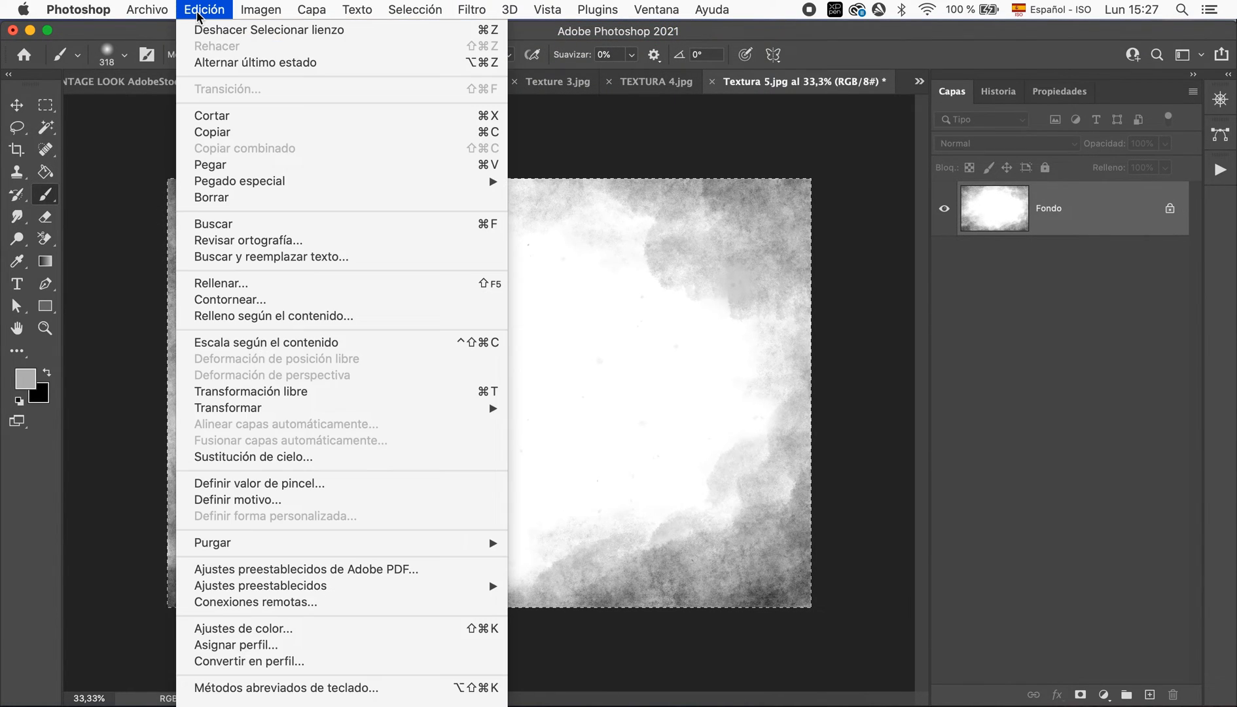
left_click(240, 131)
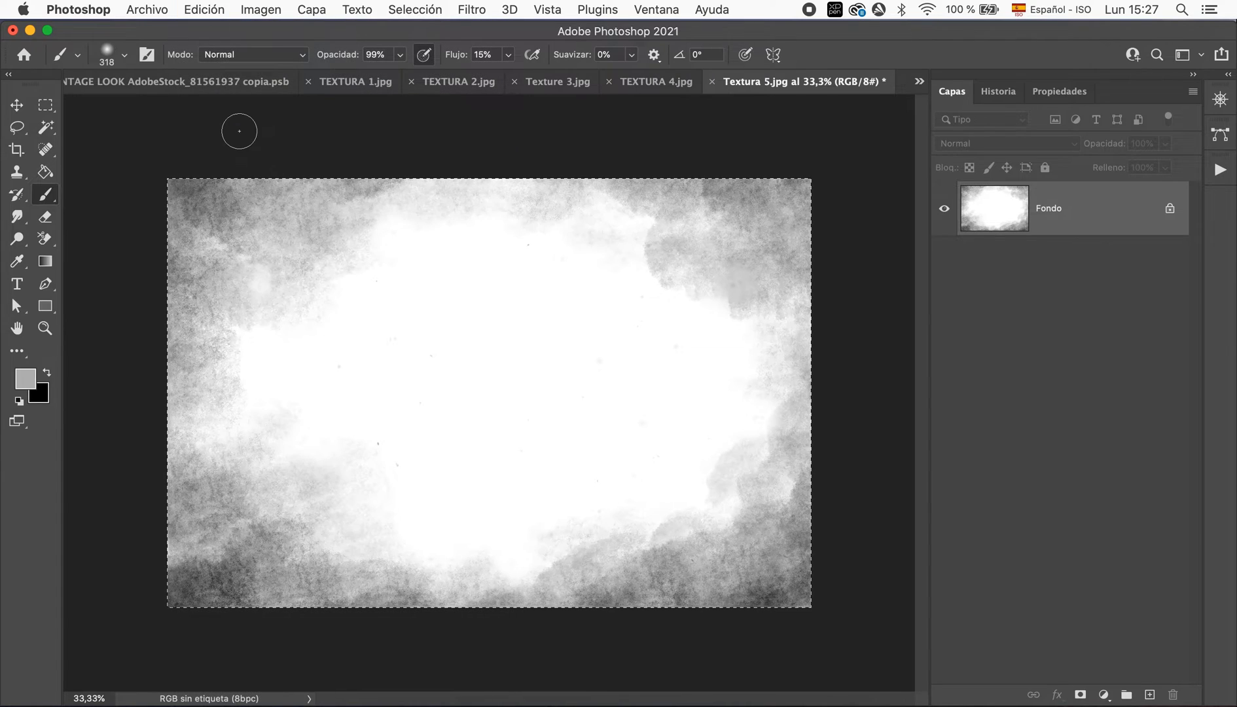
left_click(919, 82)
left_click(922, 84)
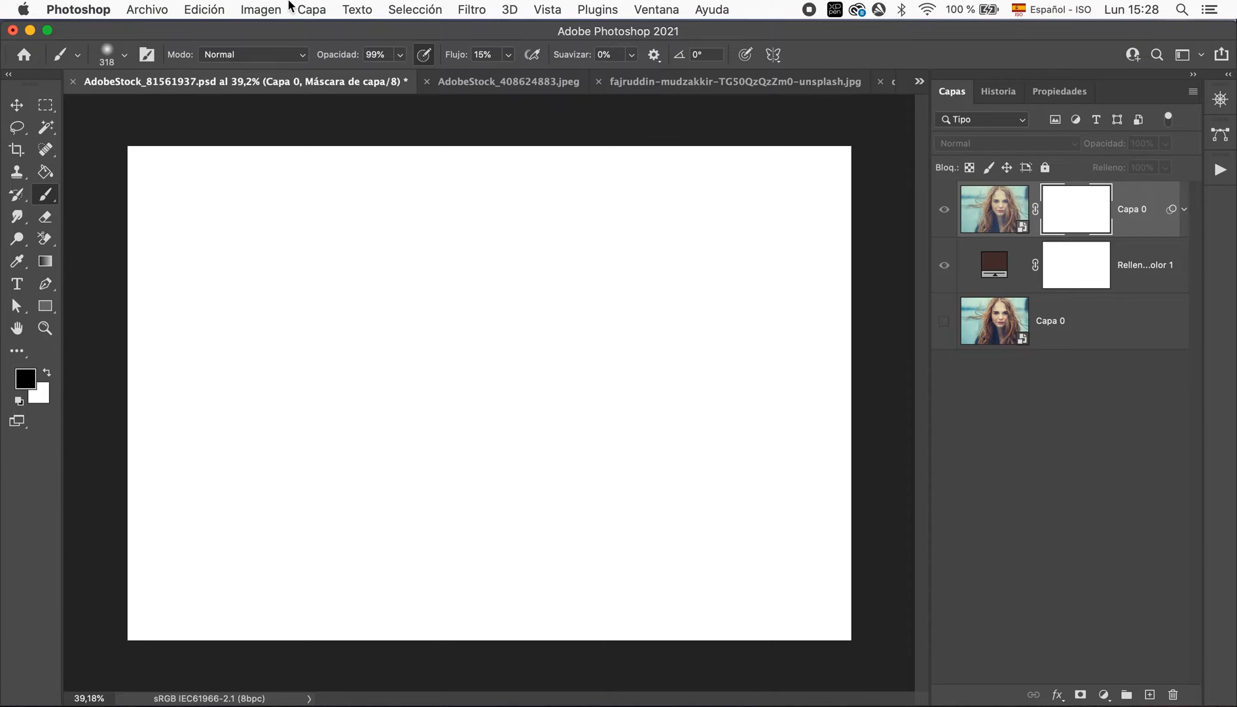
- Paste the copied texture into the filtered Capa 0 layer's mask and compare the portrait with the brown fill hidden and shown
left_click(206, 9)
left_click(210, 164)
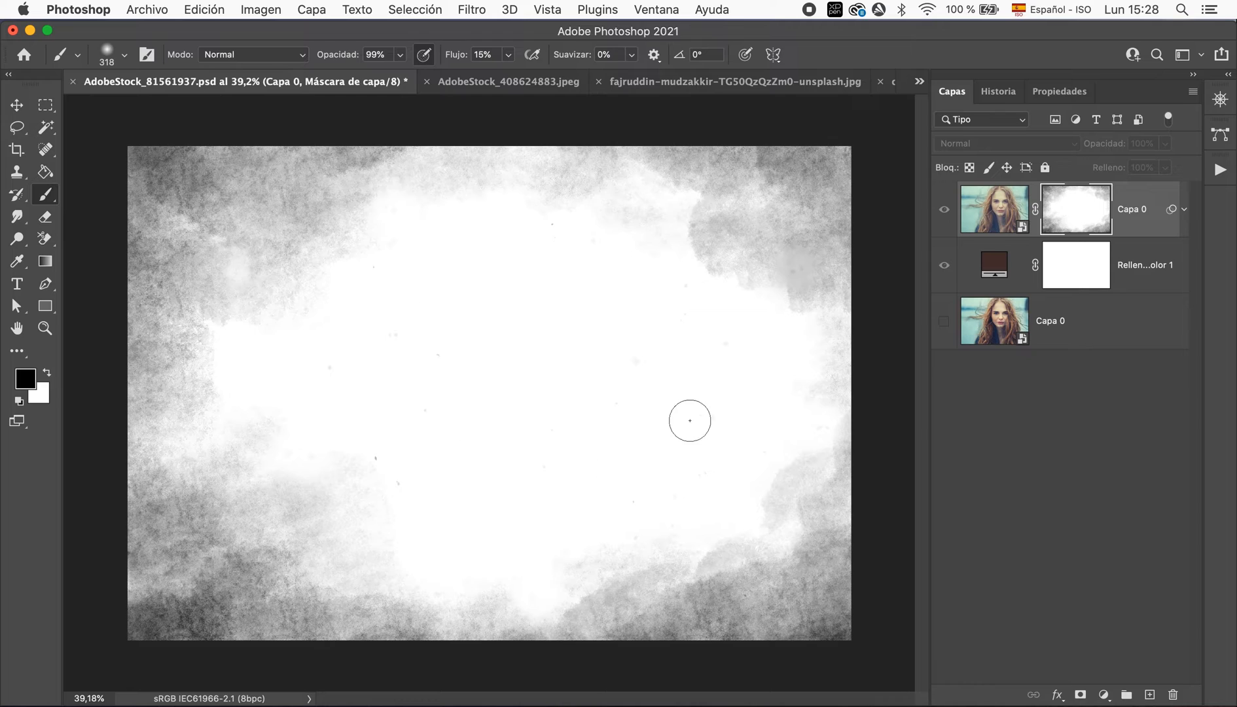
left_click(996, 220)
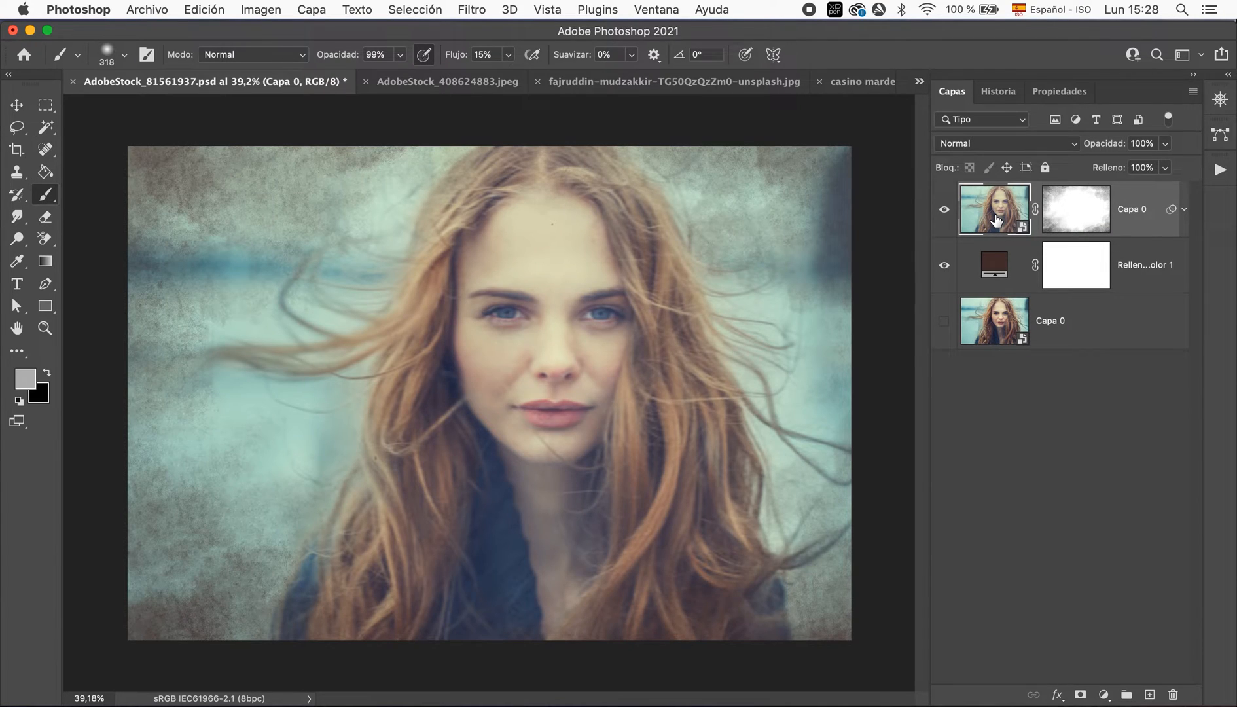
left_click(946, 264)
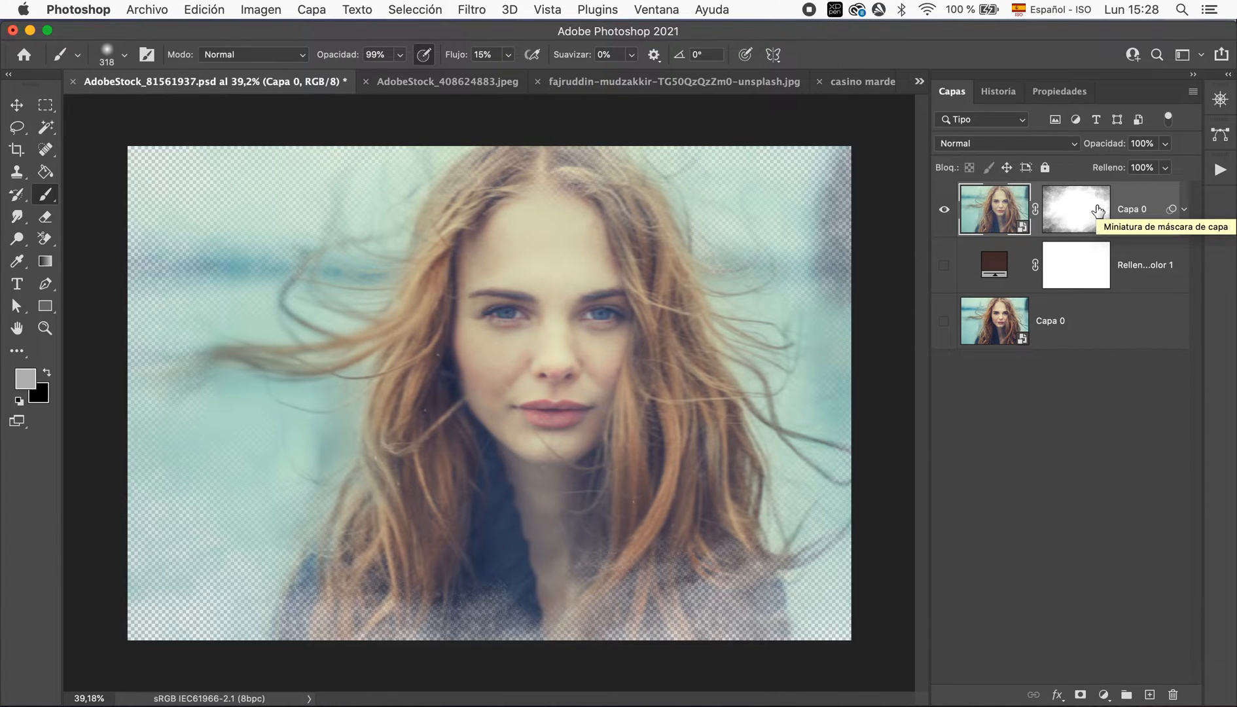
left_click(947, 268)
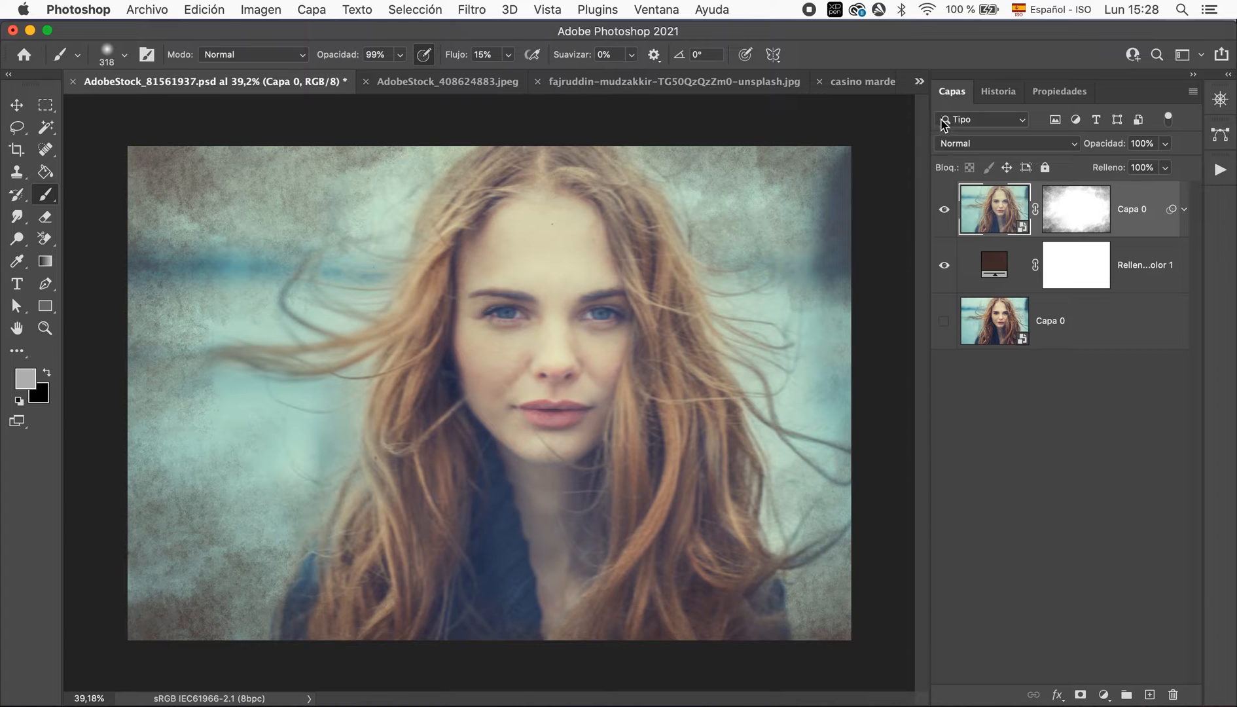
- Duplicate the dark brown fill layer above the masked portrait and set the copy's blend mode to Color
left_click(1145, 280)
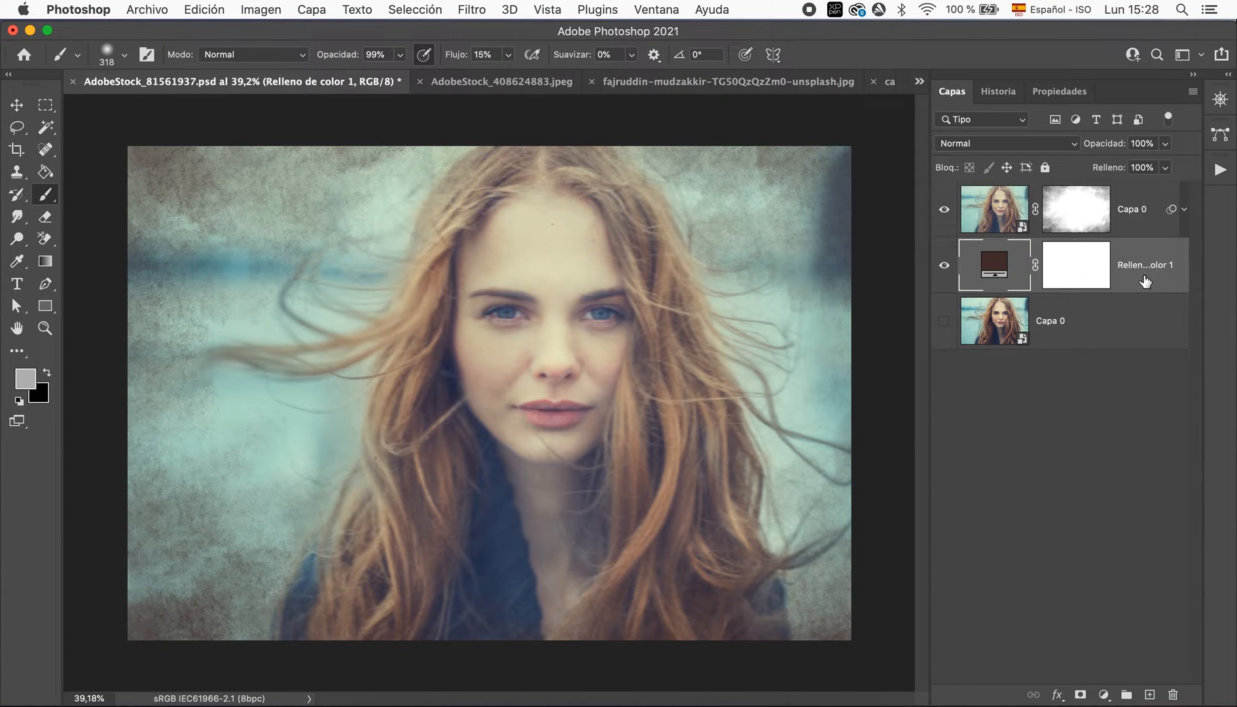
key("super+j")
left_click_drag(1145, 280, 1130, 195)
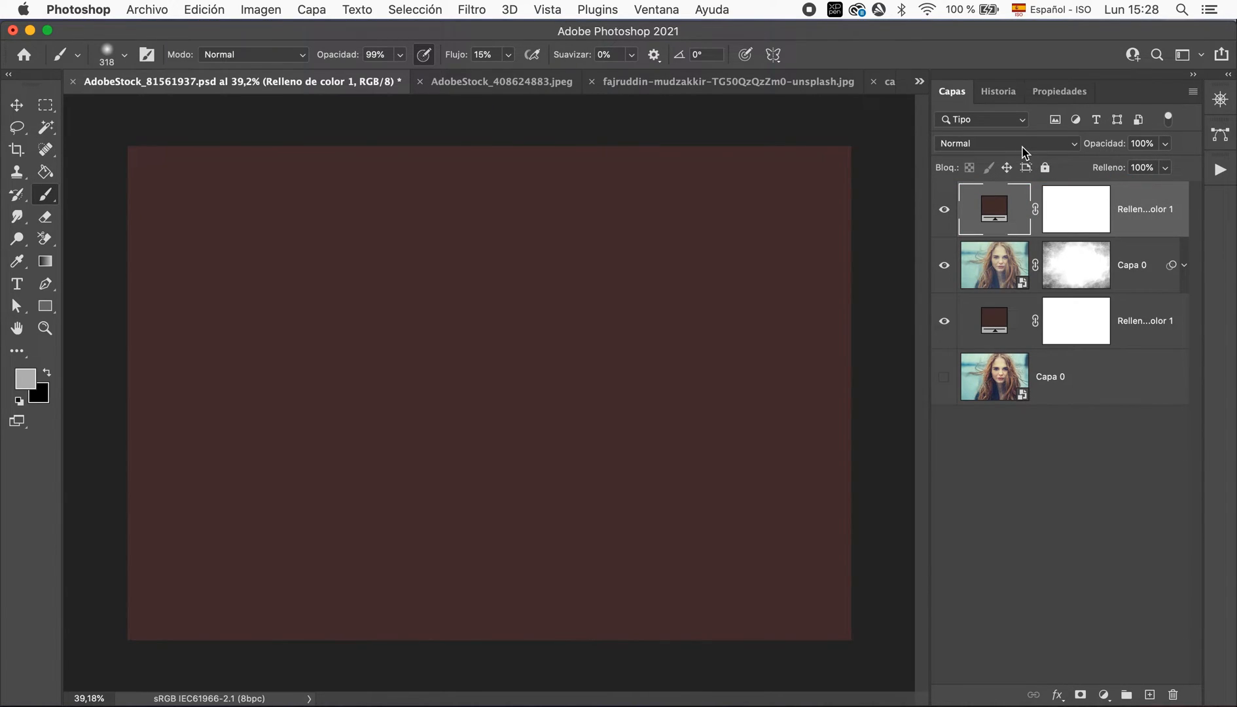
left_click(989, 145)
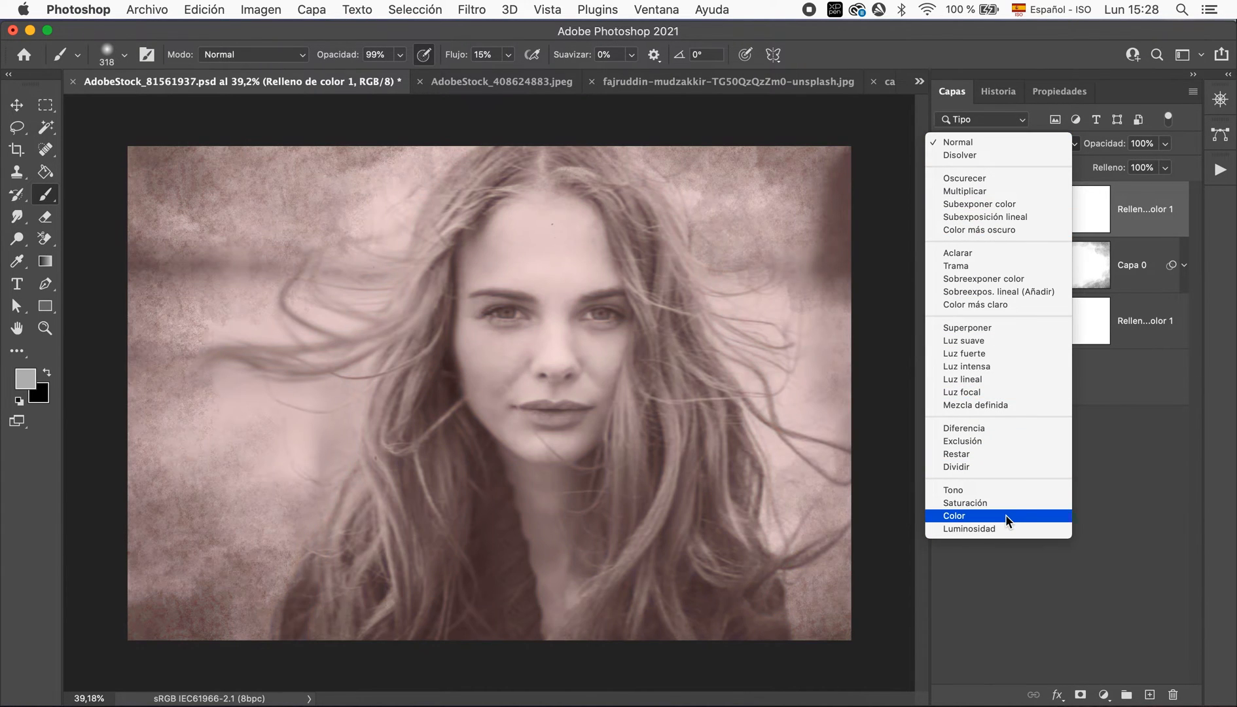
left_click(1008, 516)
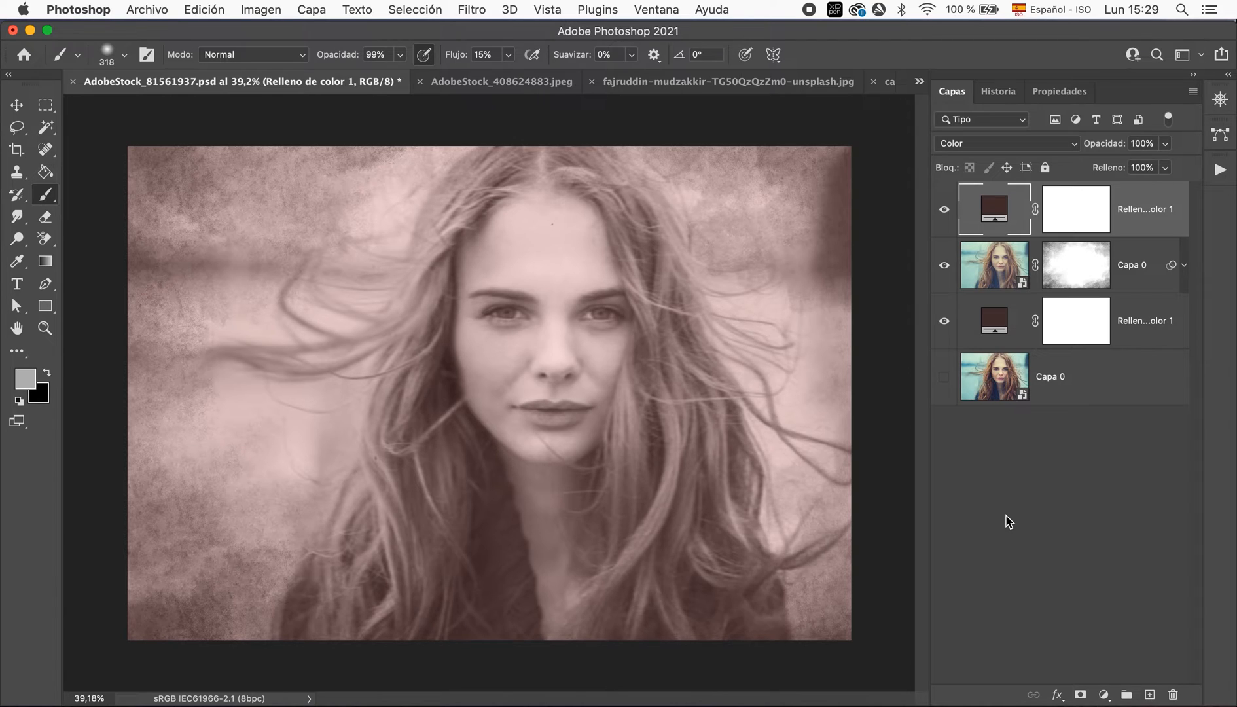
- Change the upper fill layer's colour to a lighter reddish brown, #7d5d5d
double_click(1001, 210)
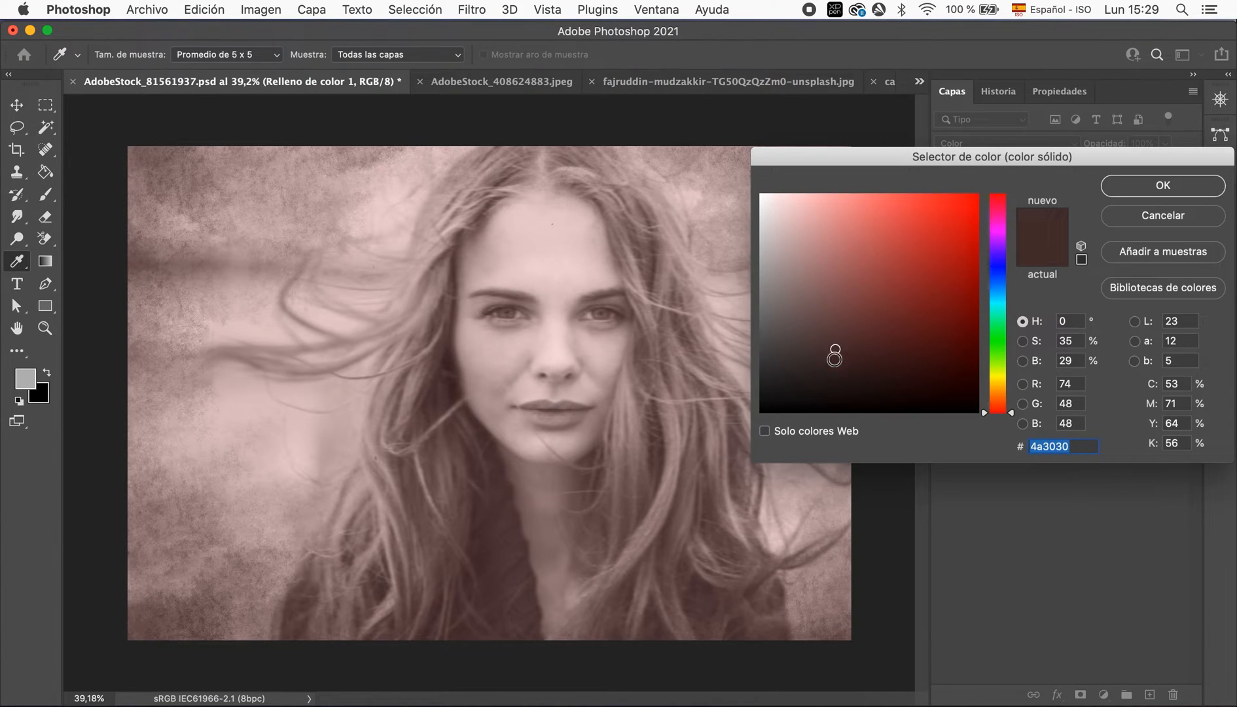
mouse_move(837, 345)
left_mouse_down()
mouse_move(836, 305)
mouse_move(816, 305)
left_mouse_up()
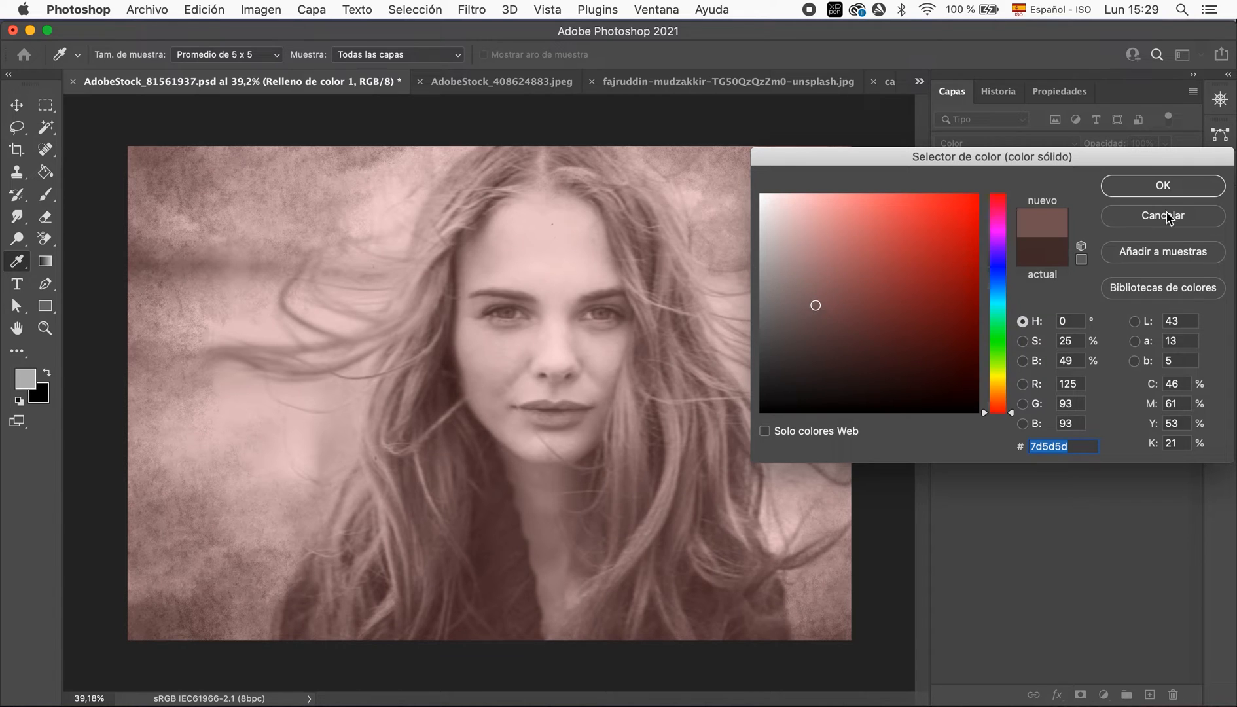
left_click(1188, 194)
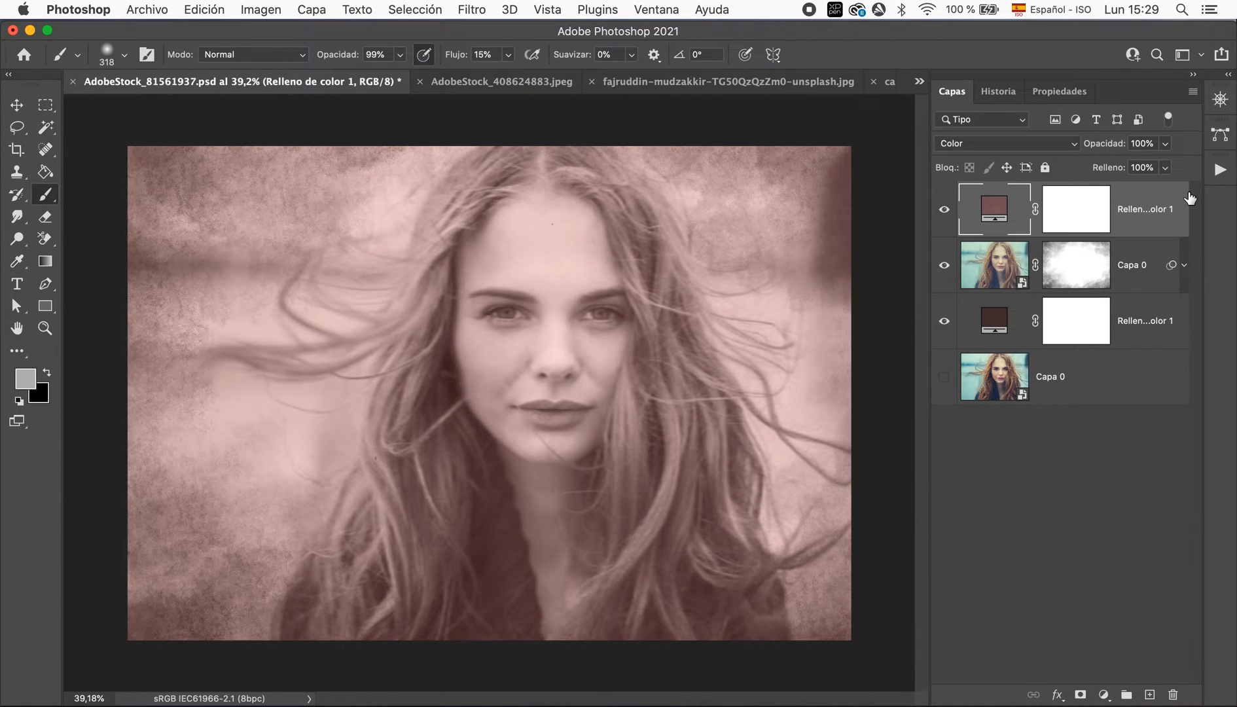
- Unlock and copy the TEXTURA 1.jpg image and paste it above the colour fills in AdobeStock_81561937.psd
left_click(920, 83)
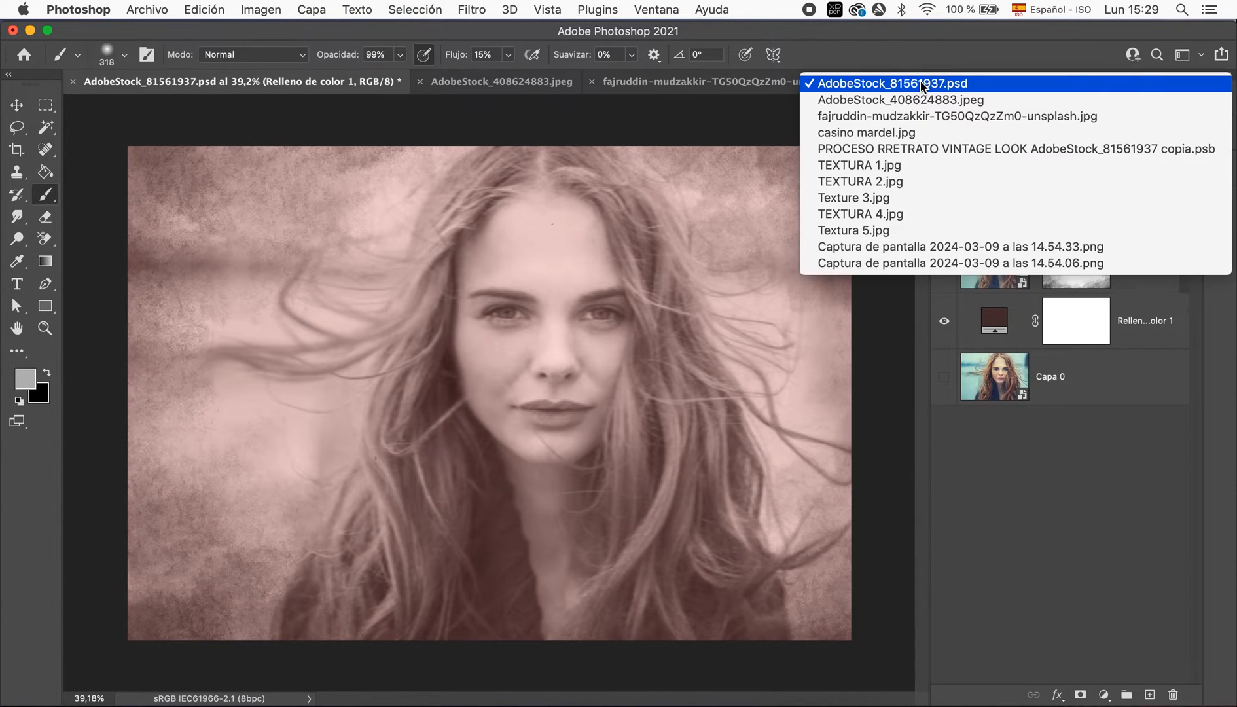
left_click(949, 163)
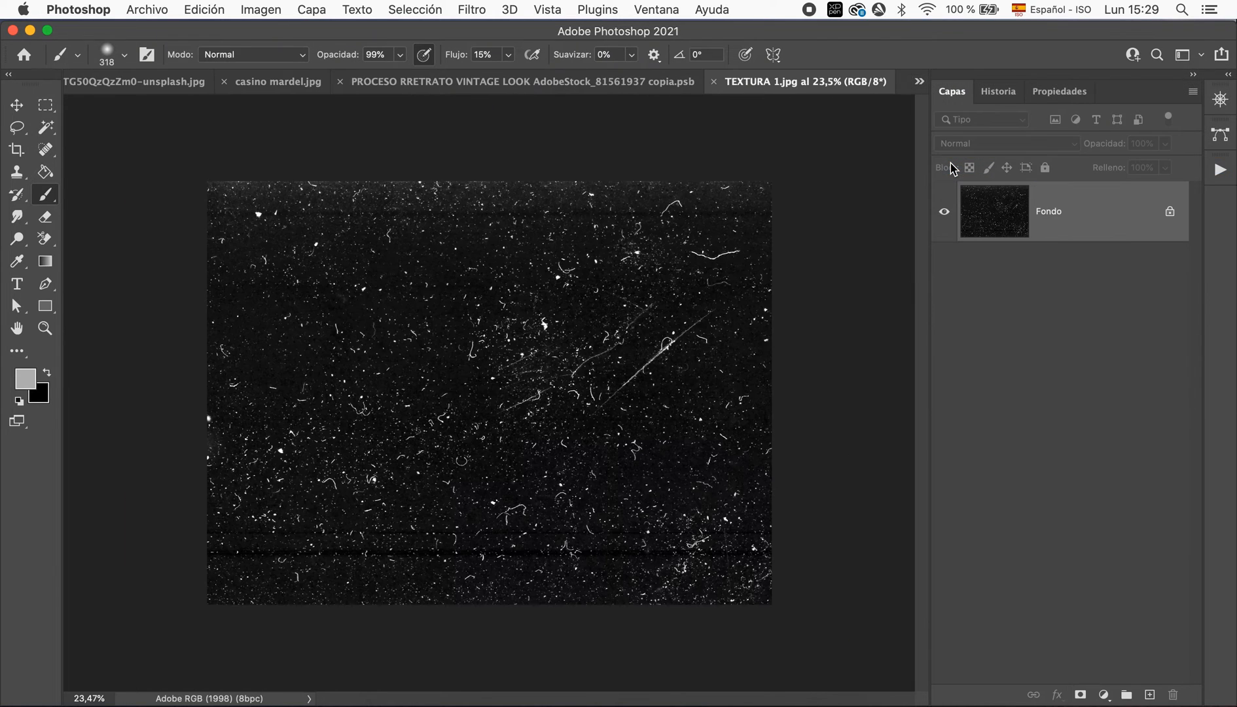
left_click(1170, 211)
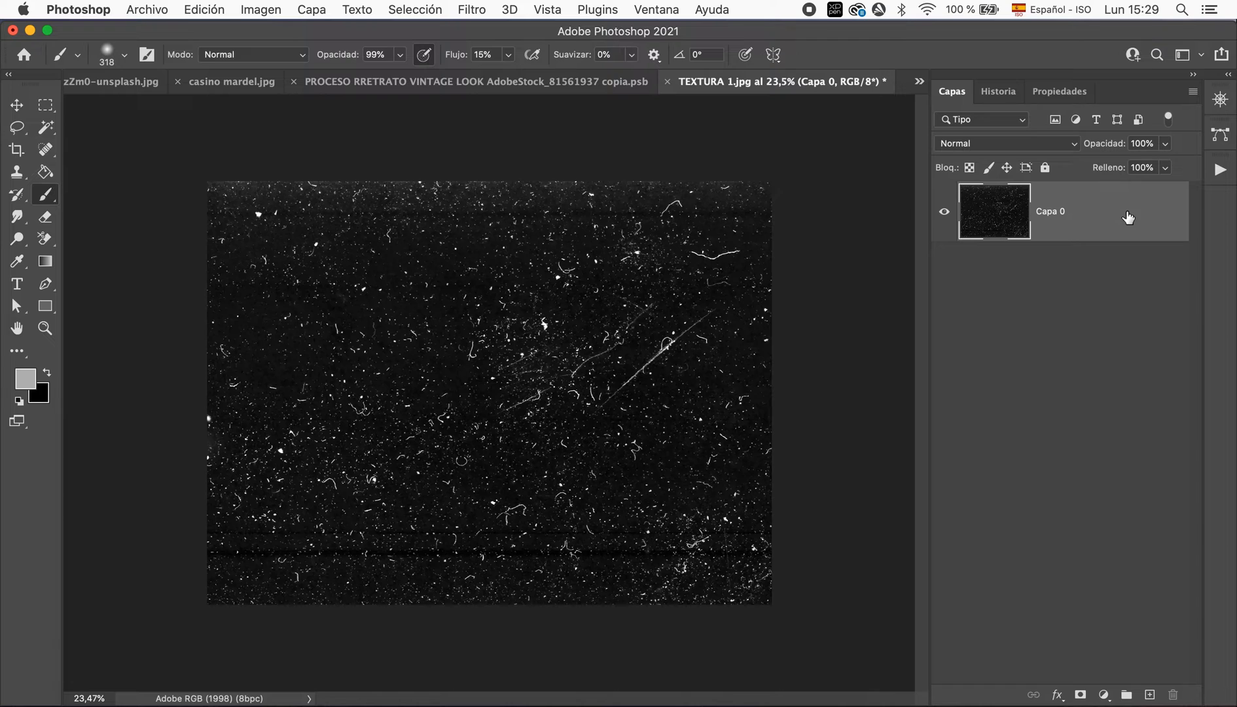
left_click(919, 81)
left_click(922, 85)
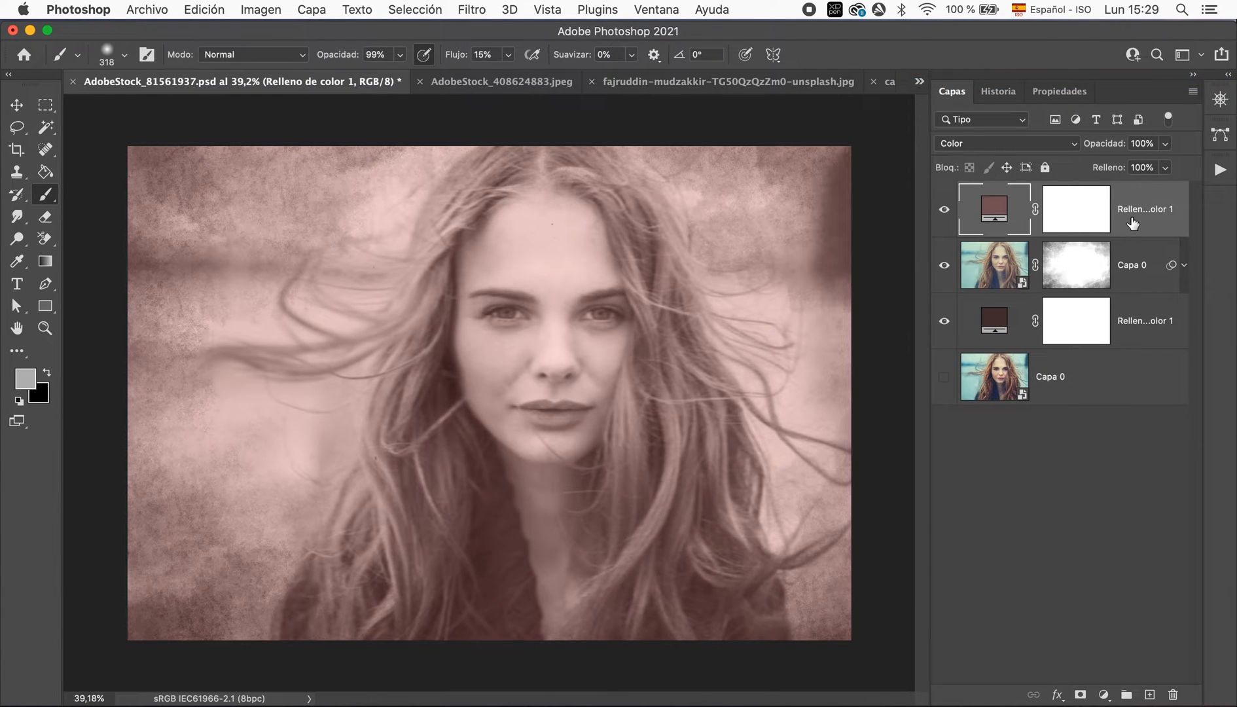
key("super+v")
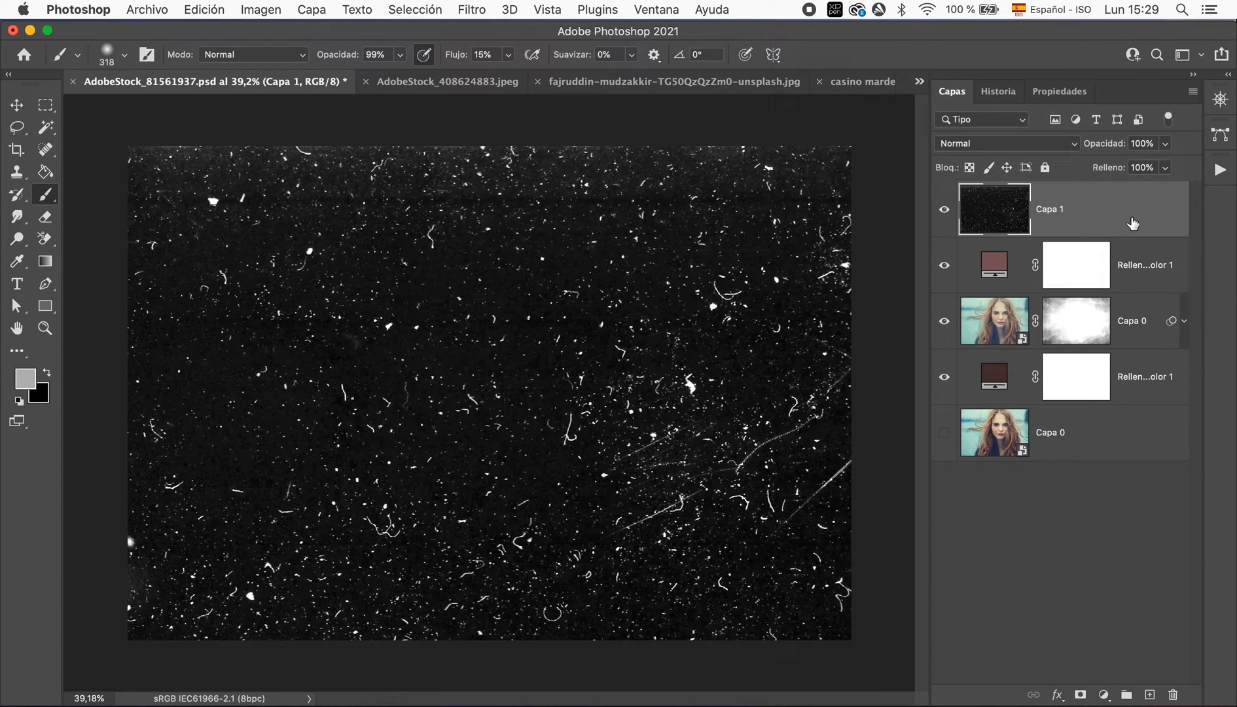
- Blend the pasted dust texture layer with Trama mode at 45% opacity
left_click(1008, 148)
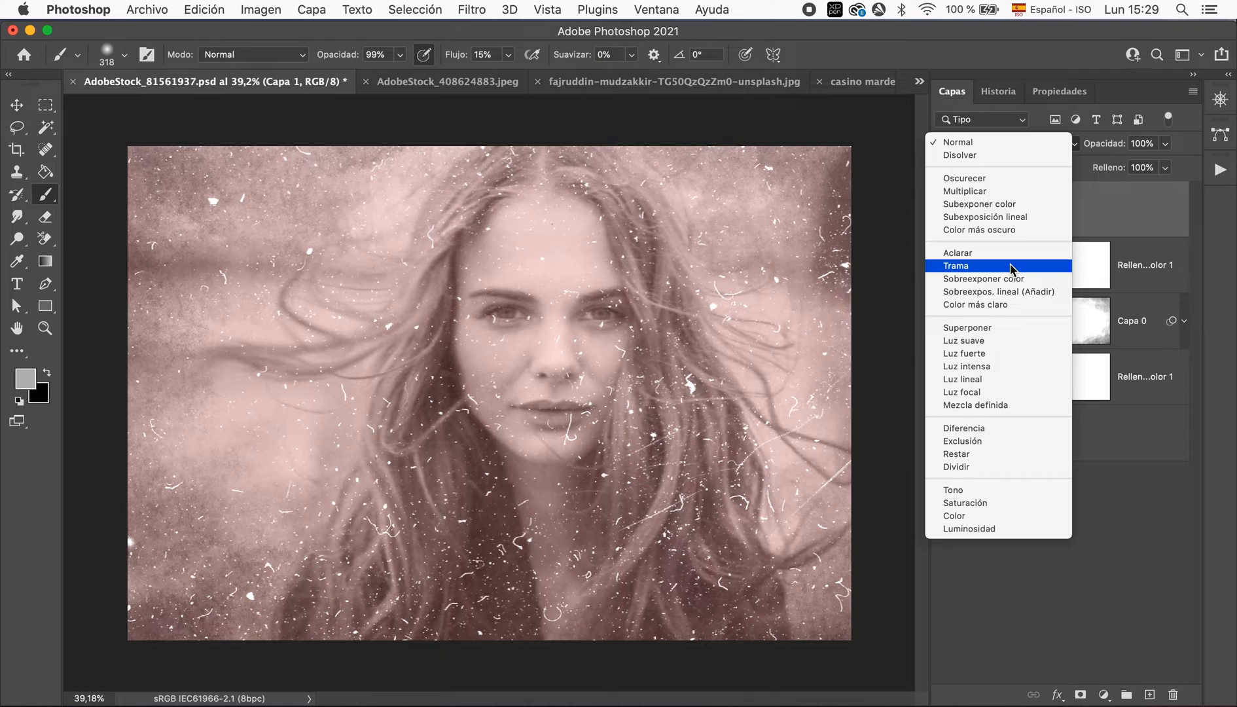
left_click(1011, 266)
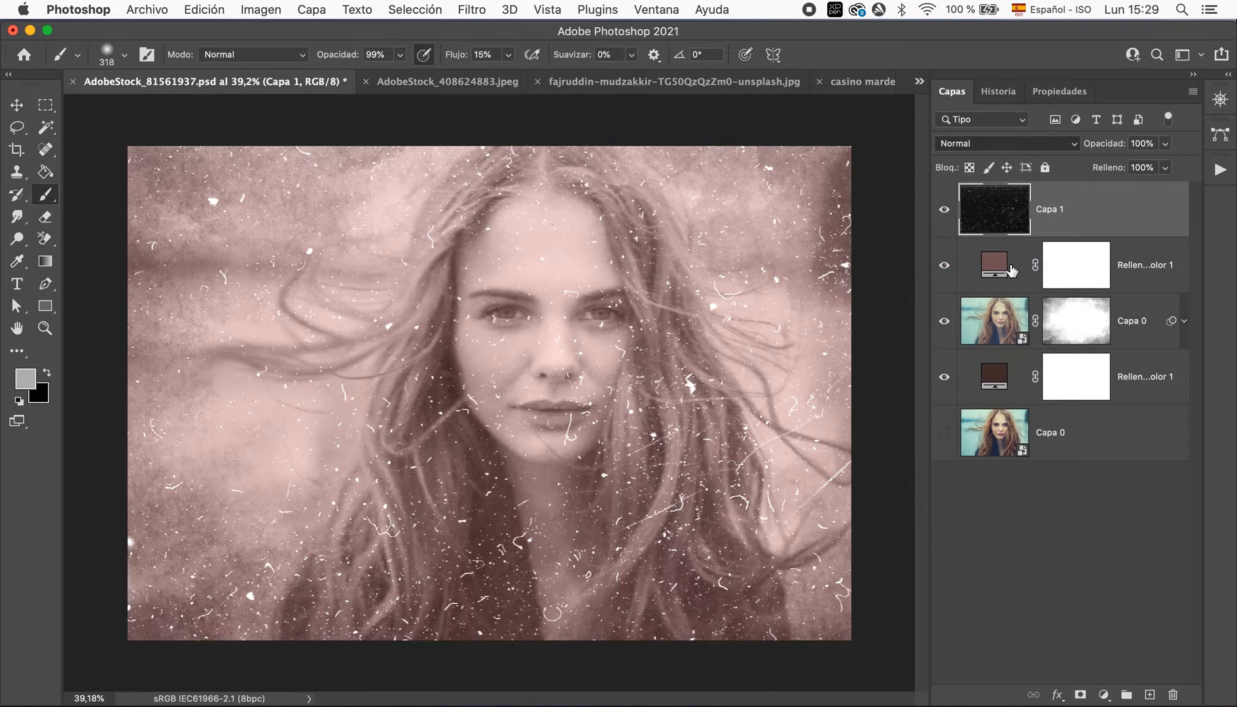
left_click(1165, 143)
left_click_drag(1169, 166, 1123, 165)
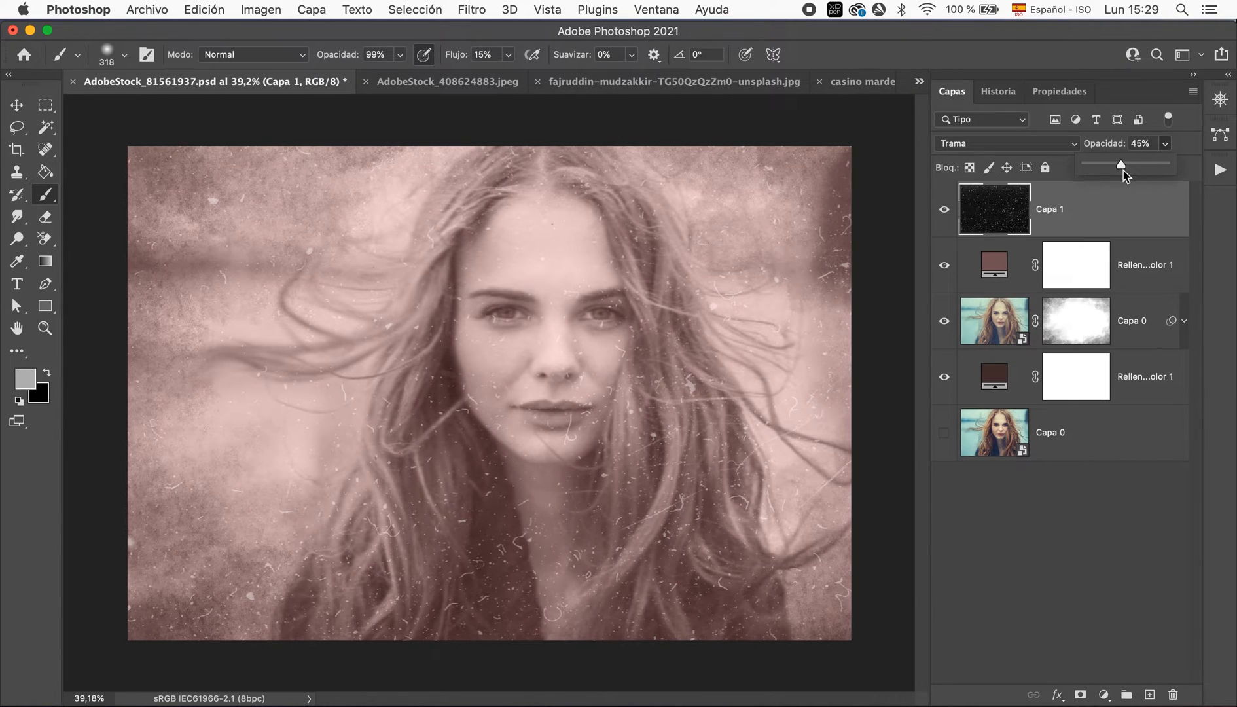
left_click(1115, 220)
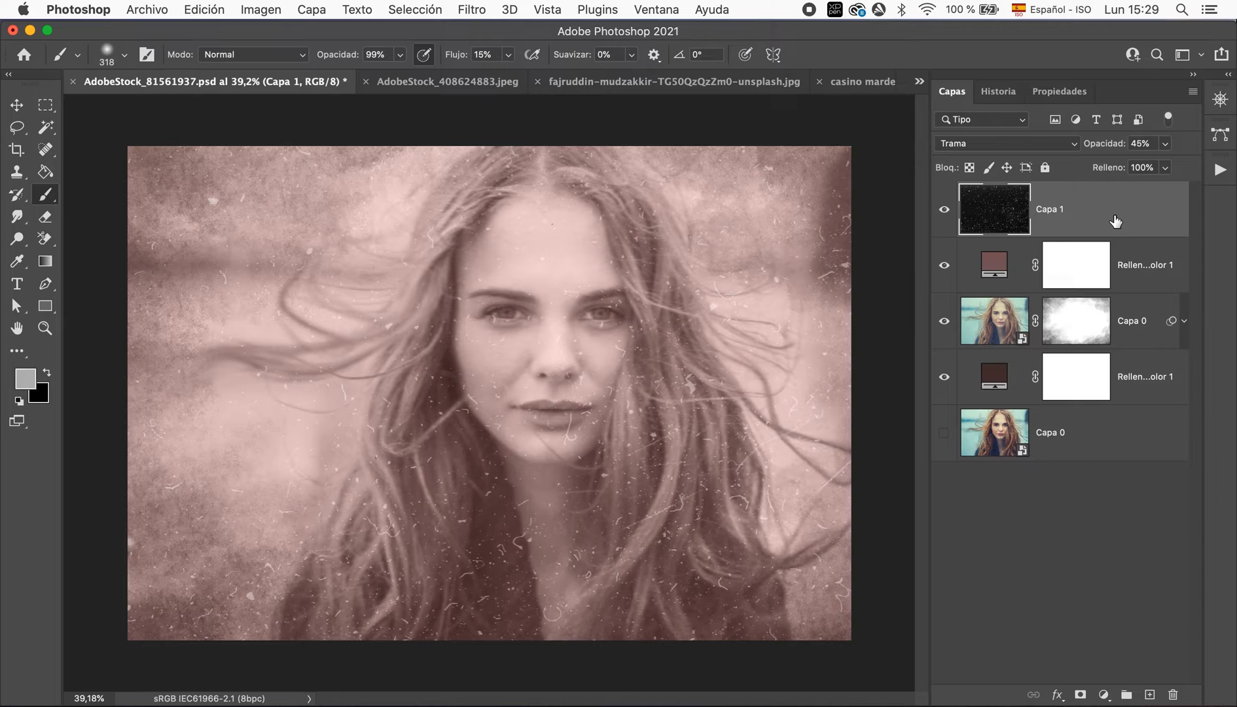
- Unlock and copy the TEXTURA 2.jpg image and paste it above the dust texture in AdobeStock_81561937.psd
left_click(920, 83)
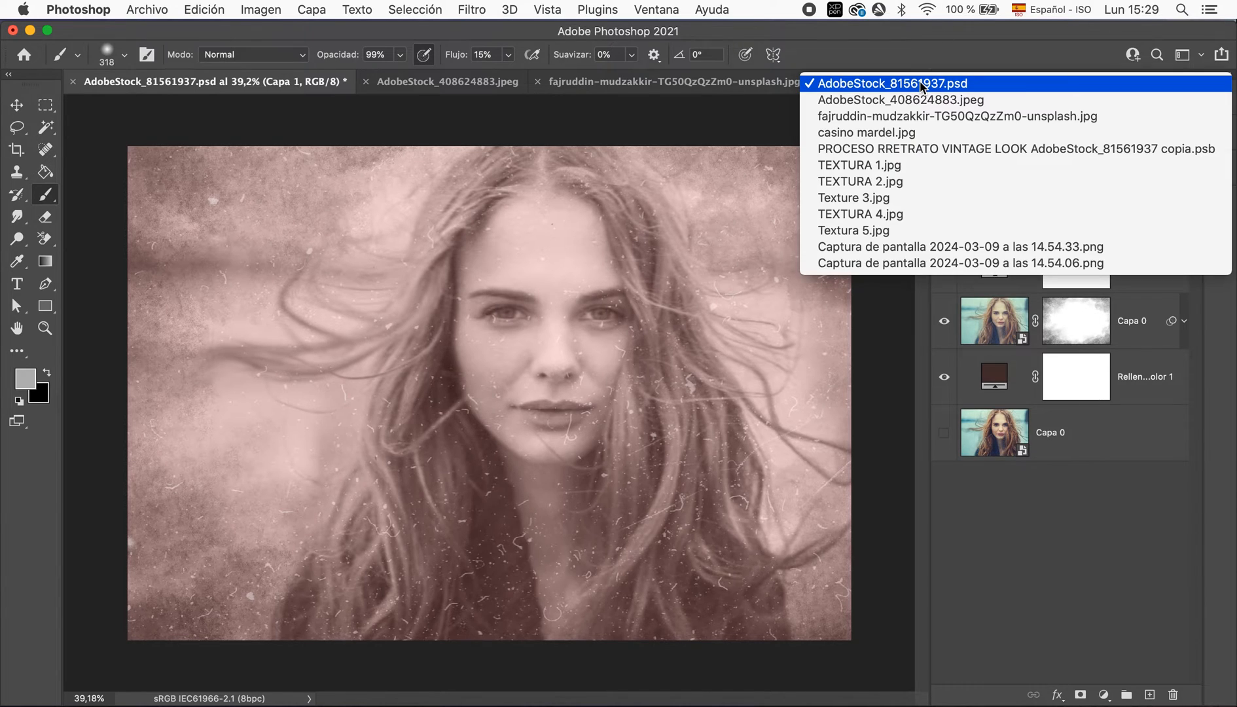
left_click(927, 183)
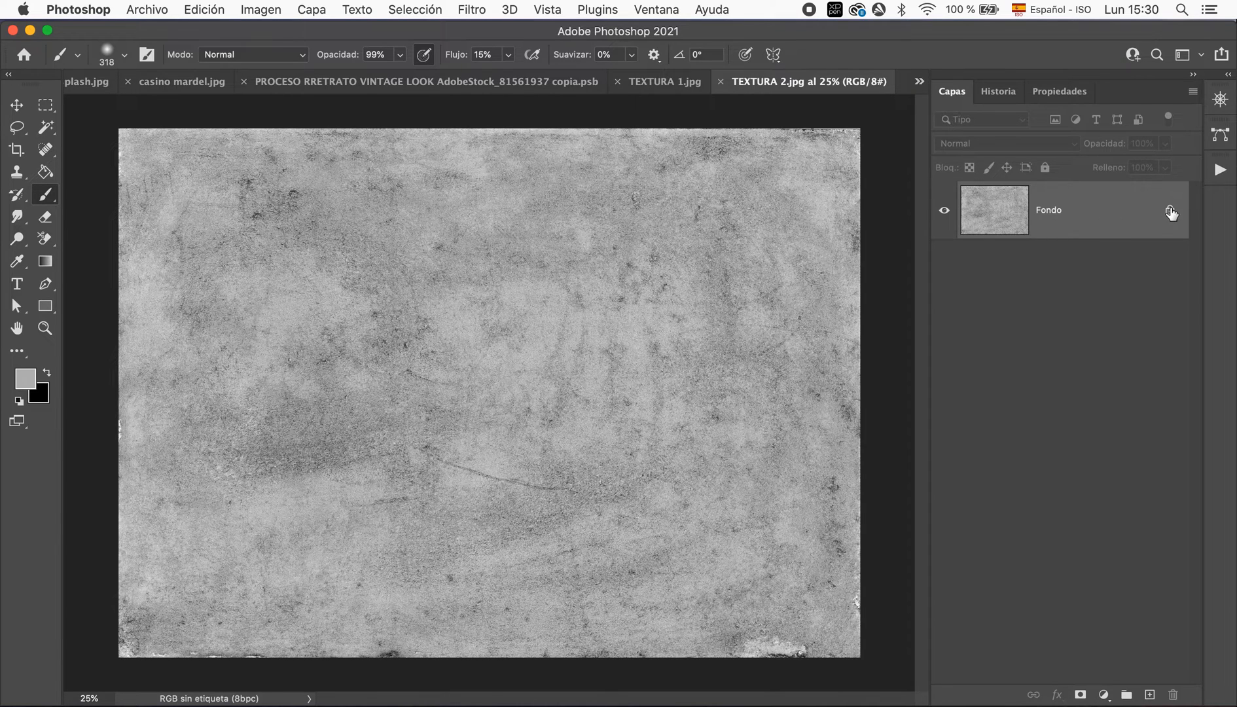
left_click(1169, 210)
key("super+c")
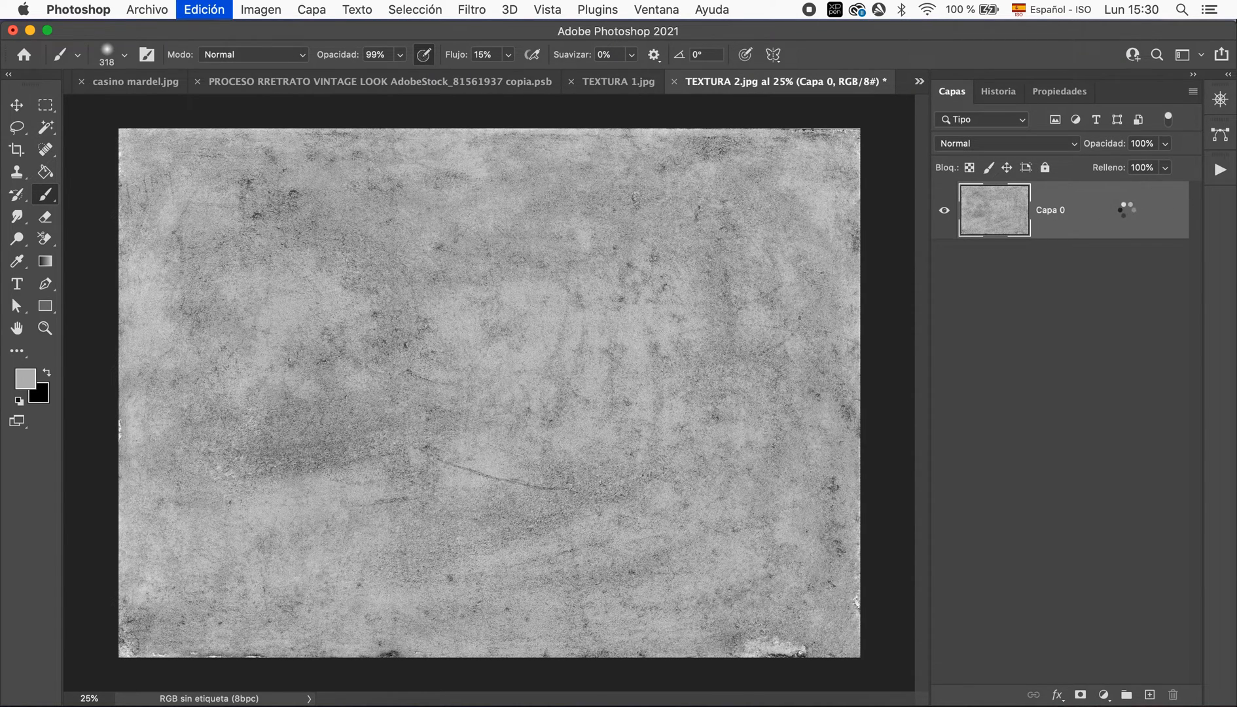
left_click(919, 81)
left_click(919, 84)
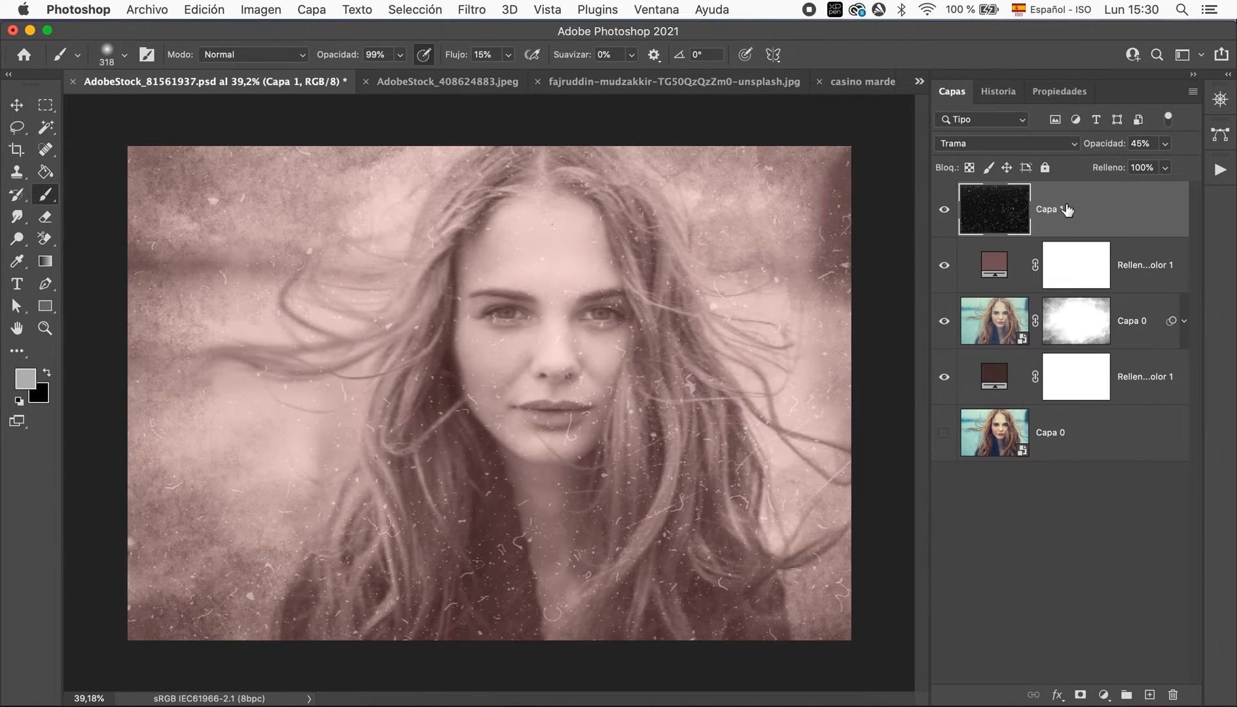
key("super+v")
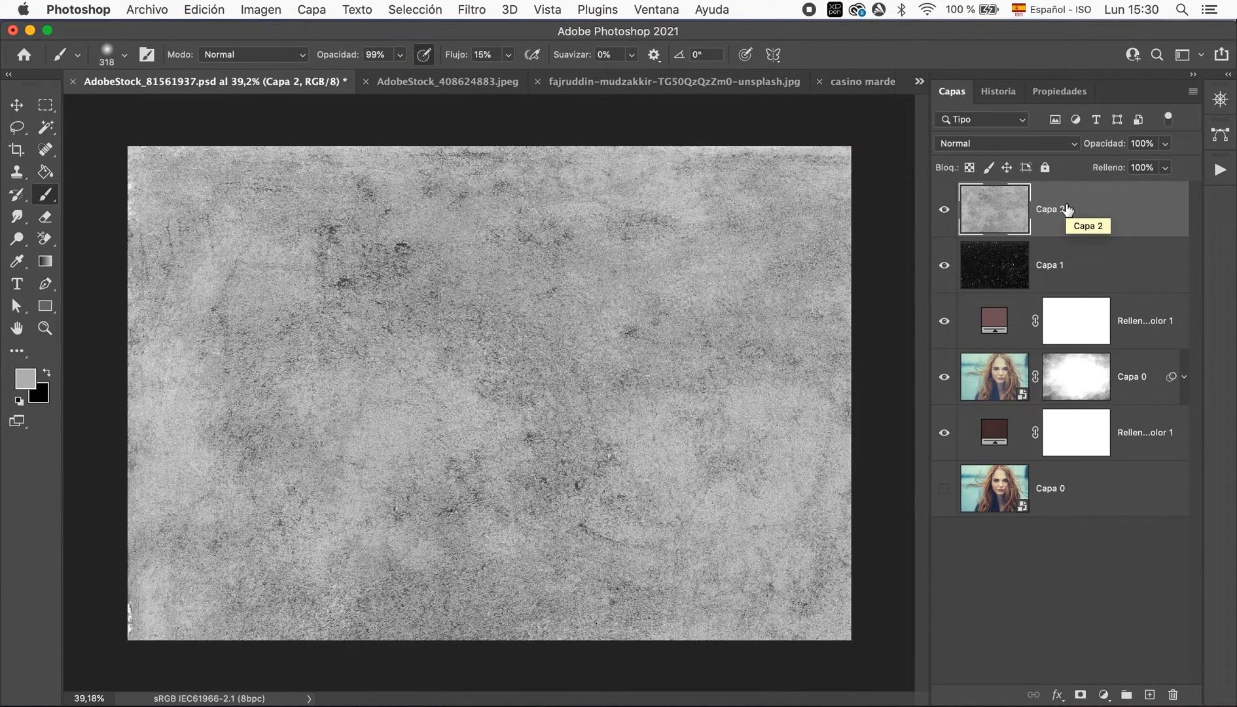
- Blend the pasted grey texture layer Capa 2 with Luz suave mode at 47% opacity
left_click(1034, 145)
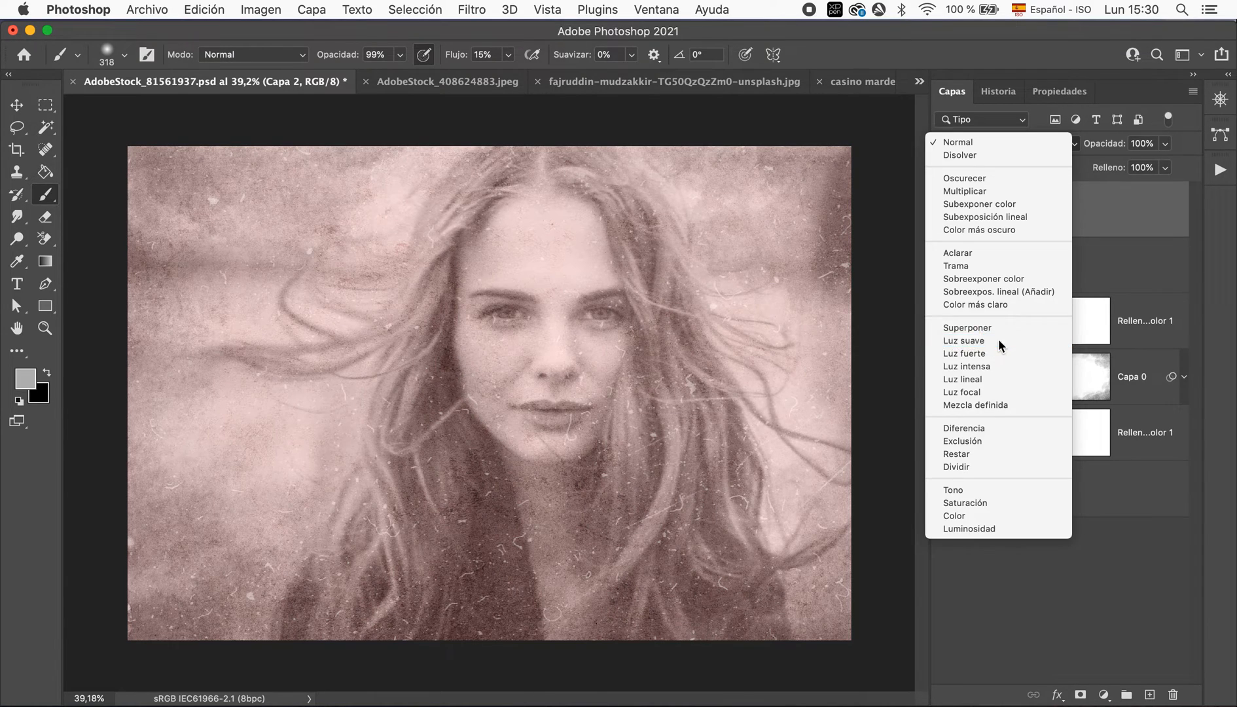
left_click(998, 340)
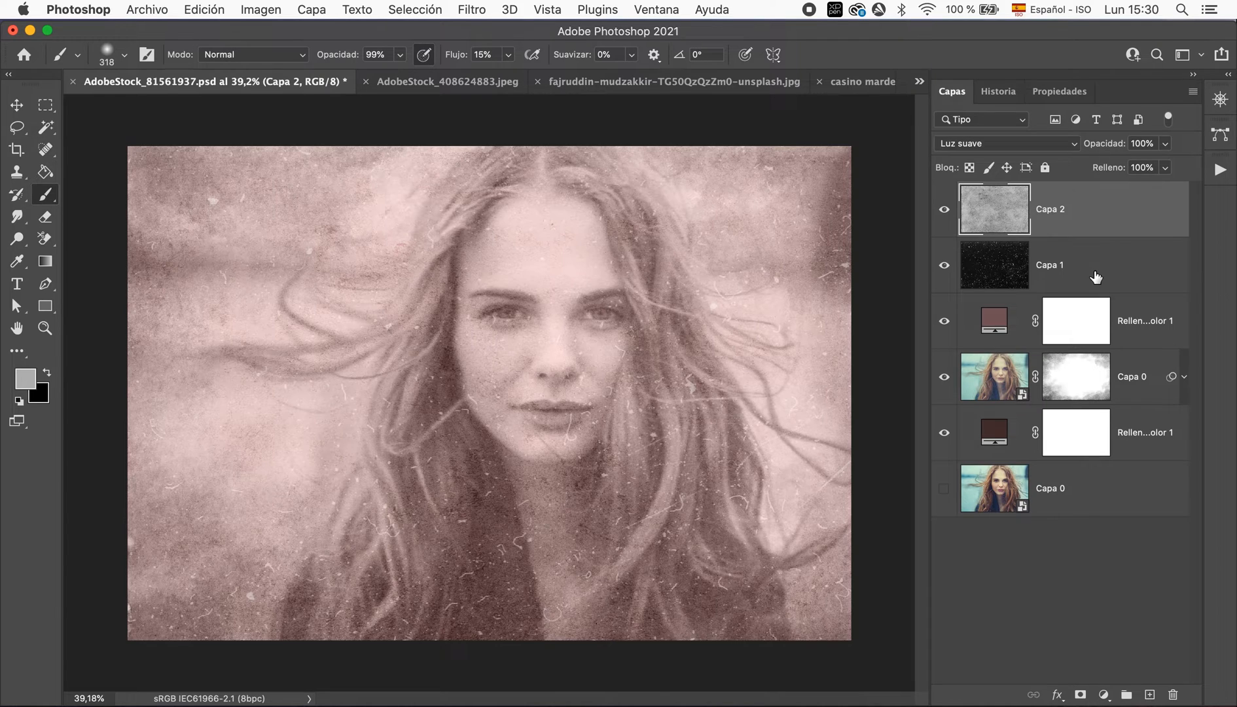
left_click(1166, 145)
left_click_drag(1166, 167, 1124, 169)
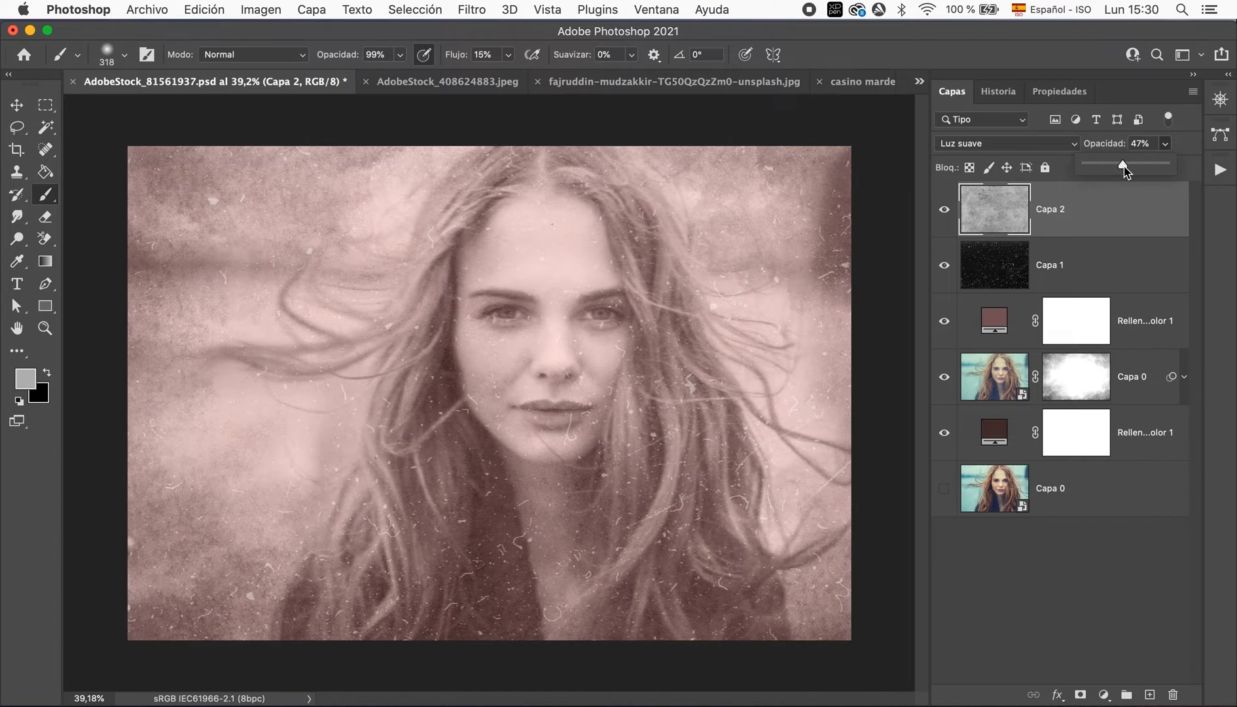
left_click(1129, 210)
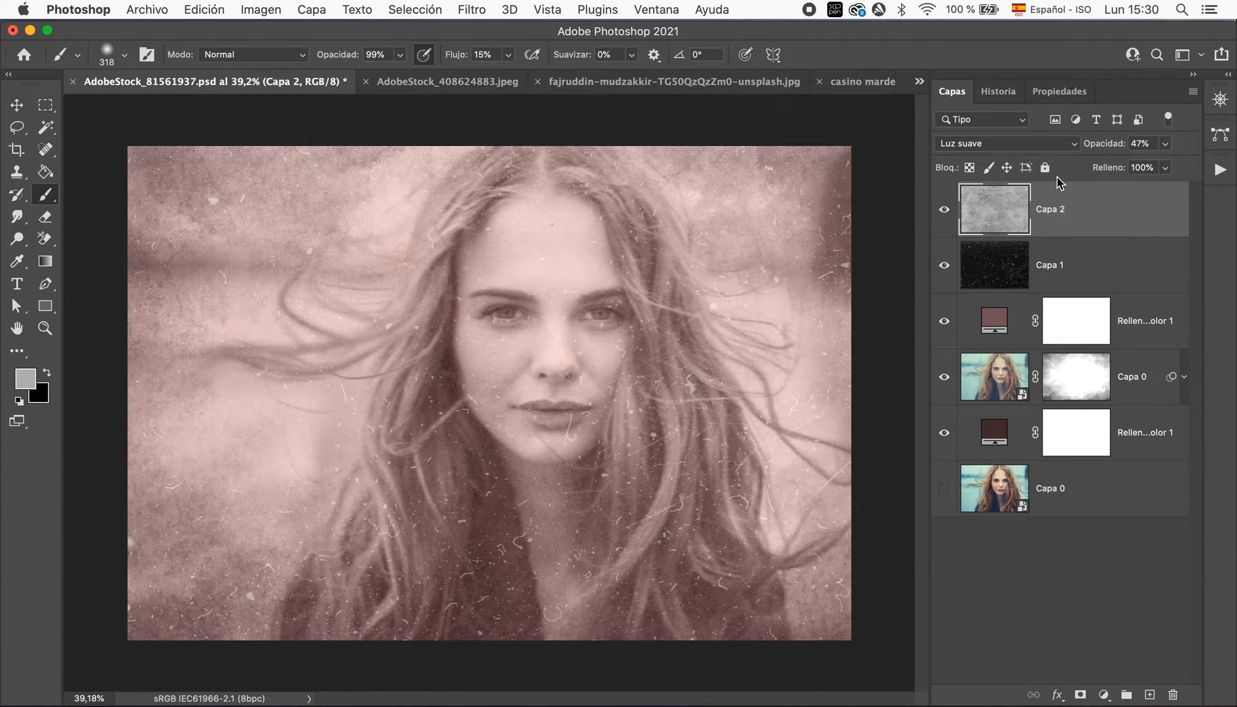
- Unlock and copy the Texture 3.jpg image and paste it above Capa 2 in AdobeStock_81561937.psd
left_click(920, 82)
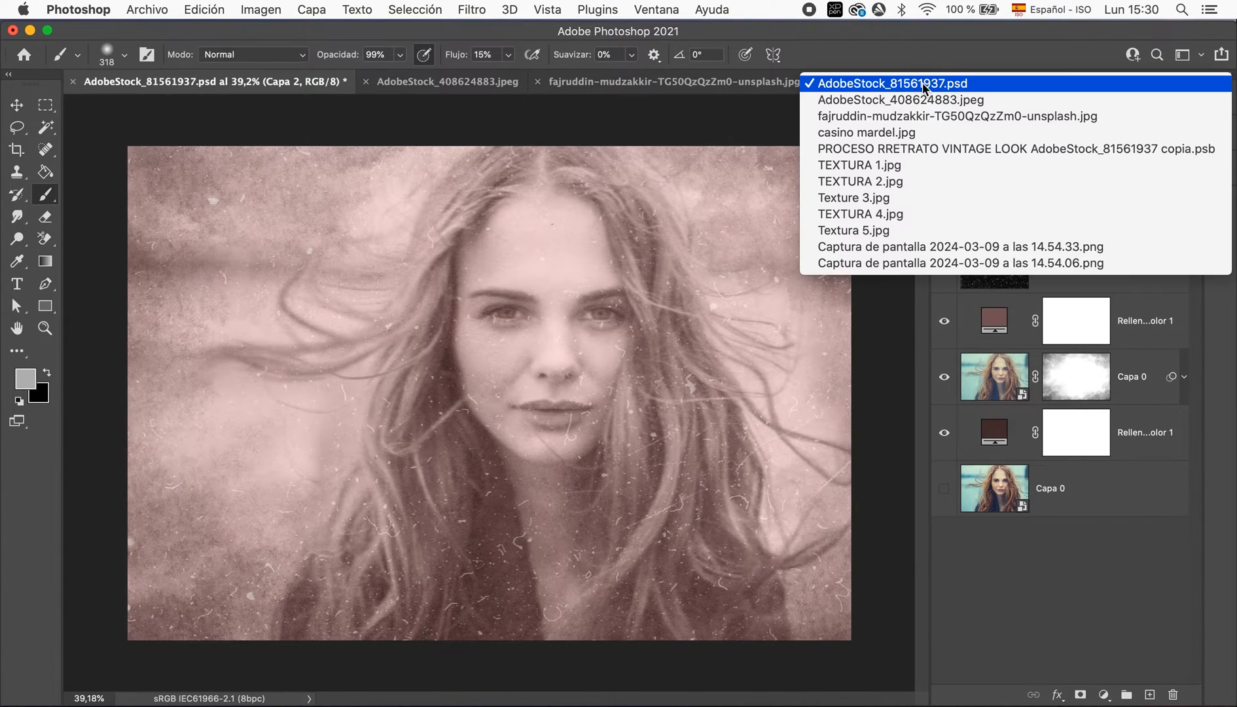
left_click(943, 199)
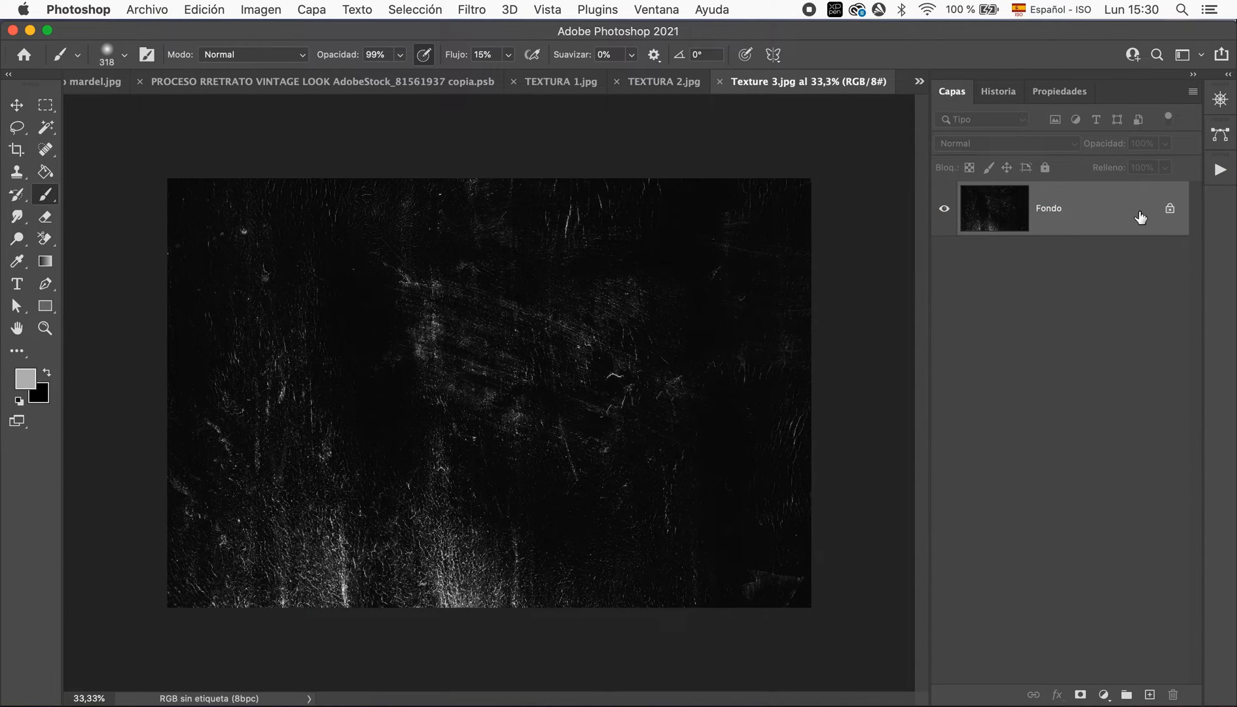
left_click(1170, 209)
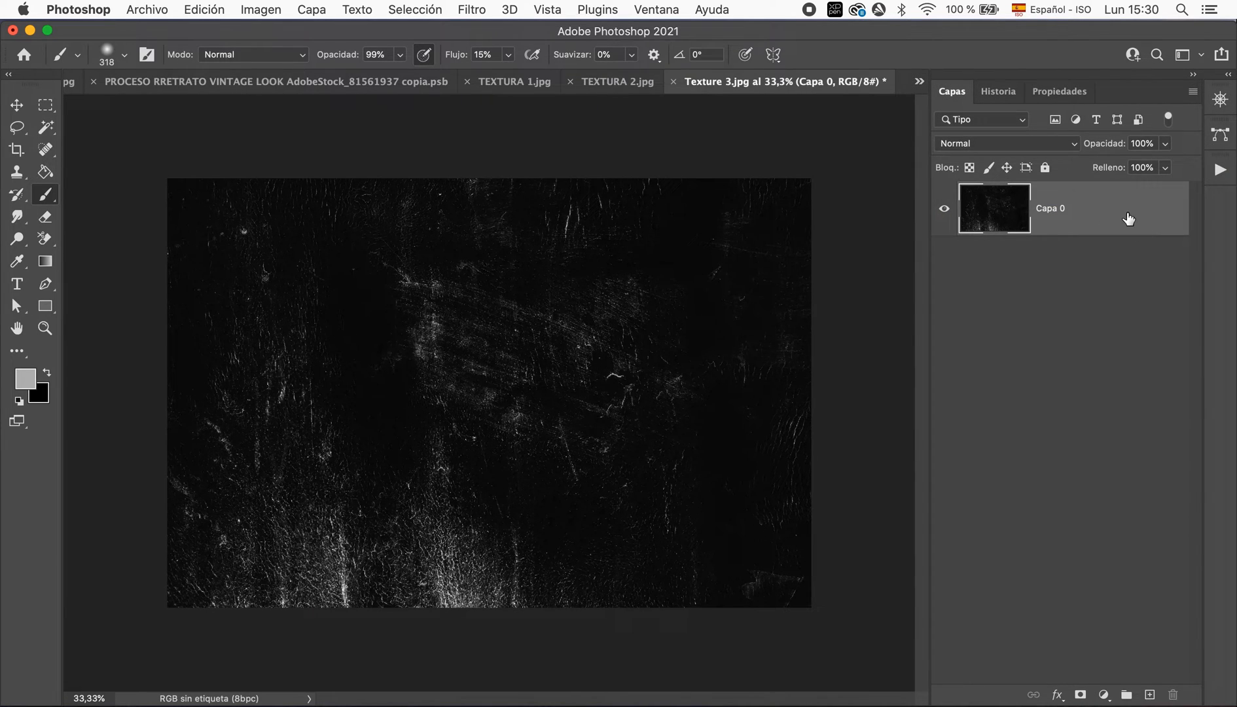
left_click(920, 82)
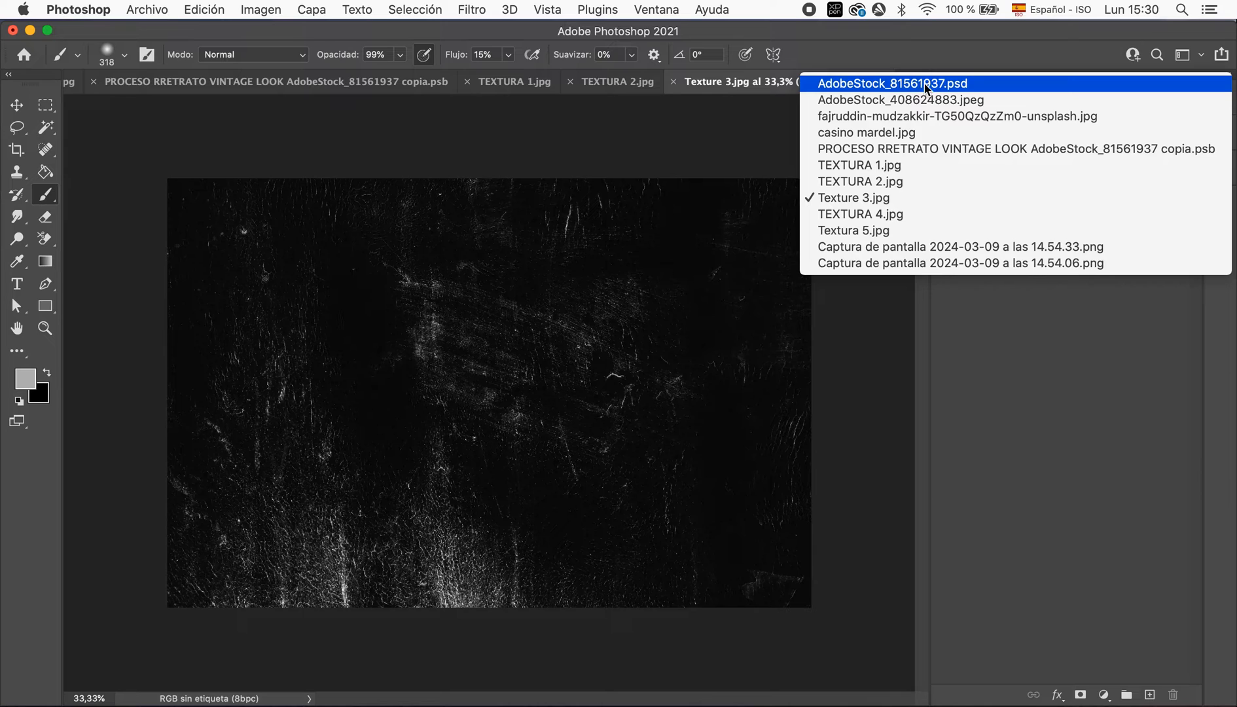
left_click(941, 84)
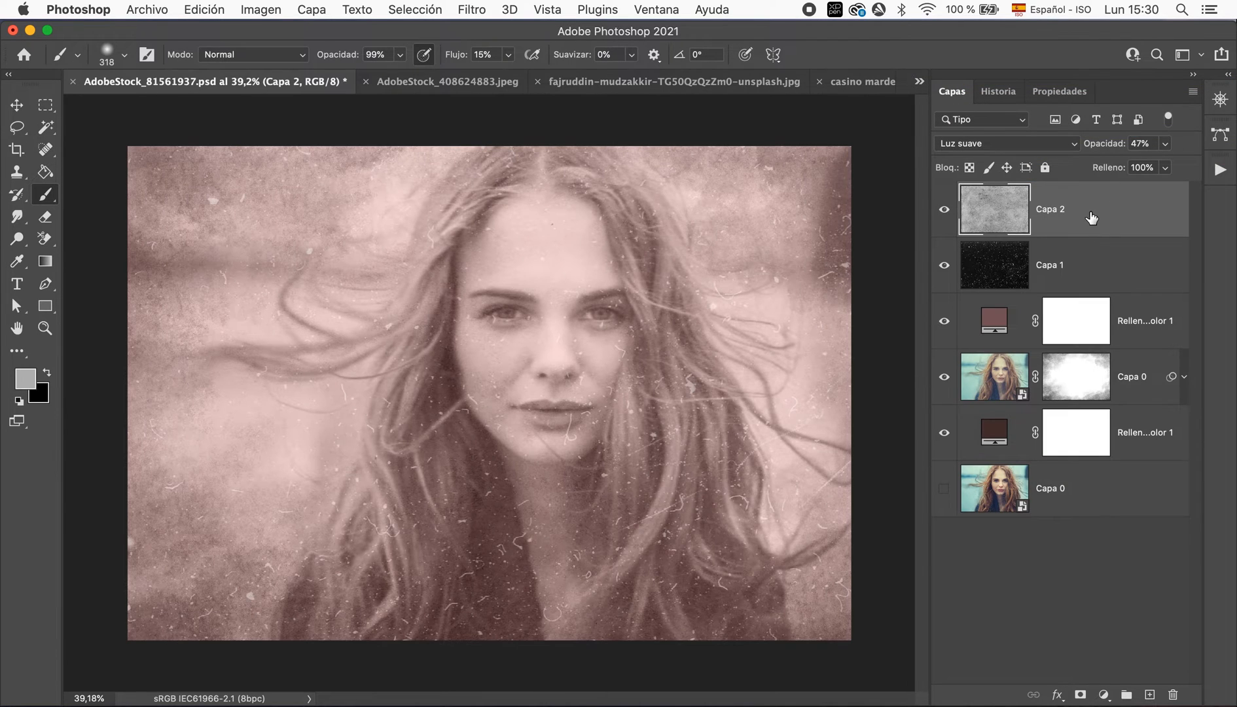
key("super+v")
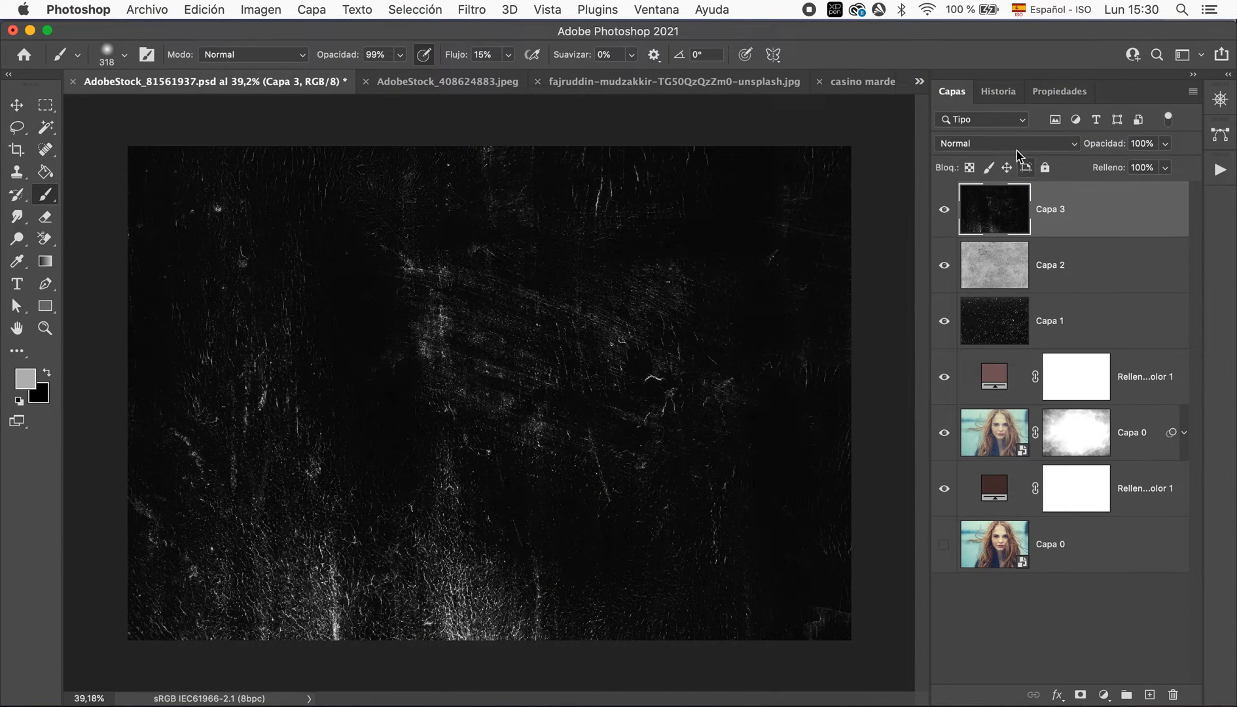
- Blend the pasted scratch texture layer Capa 3 with Trama mode at 45% opacity
left_click(994, 144)
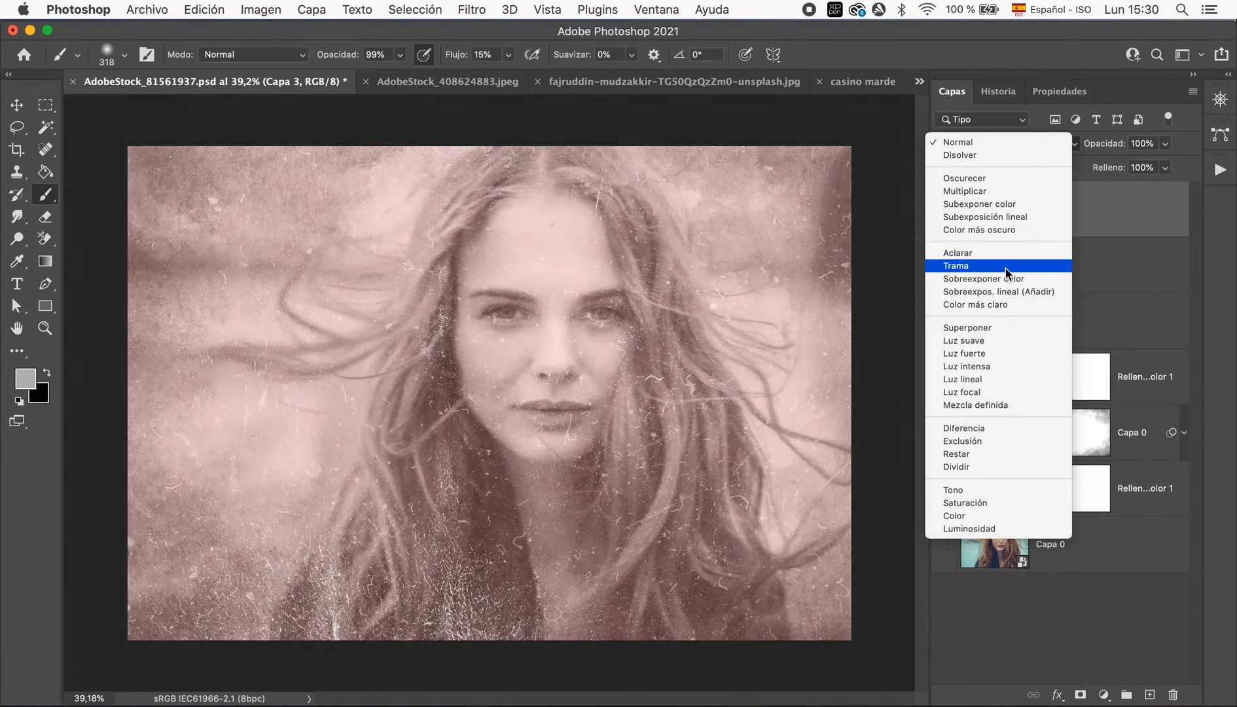
left_click(982, 266)
left_click(1165, 143)
left_click_drag(1169, 162, 1123, 166)
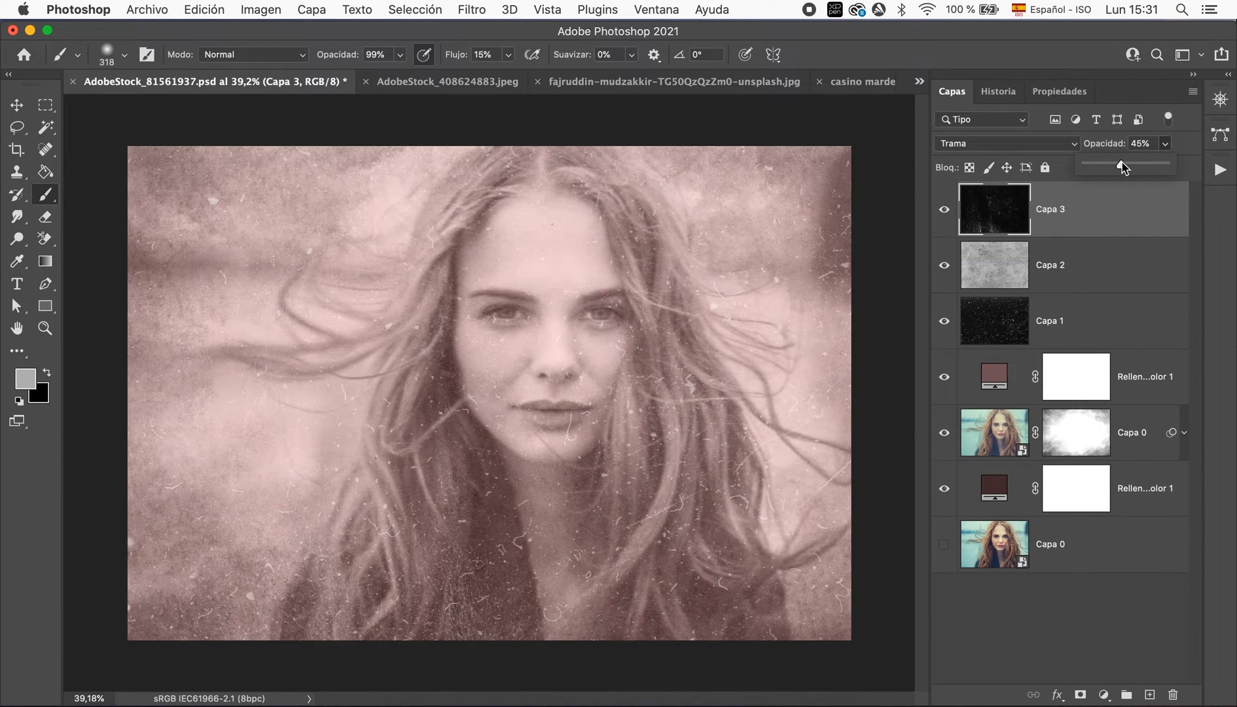
- Unlock and copy the TEXTURA 4.jpg image and paste it above Capa 3 in AdobeStock_81561937.psd
left_click(919, 81)
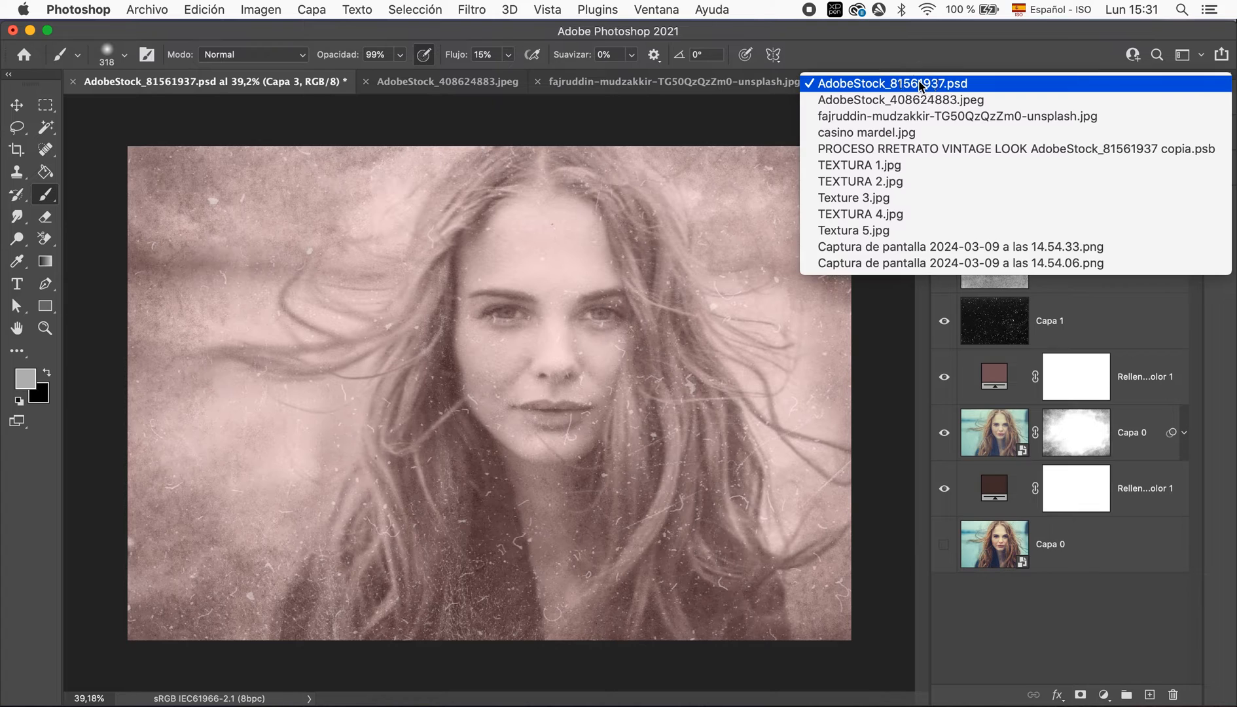
left_click(931, 171)
left_click(919, 83)
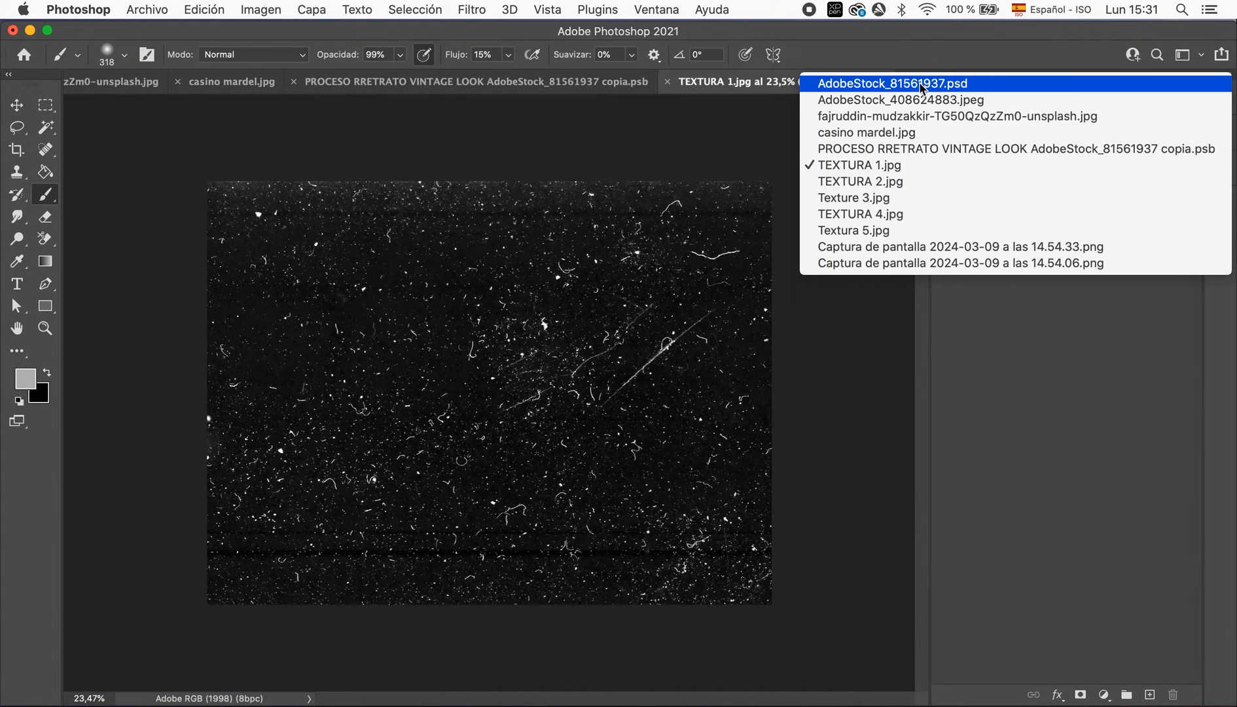
left_click(924, 182)
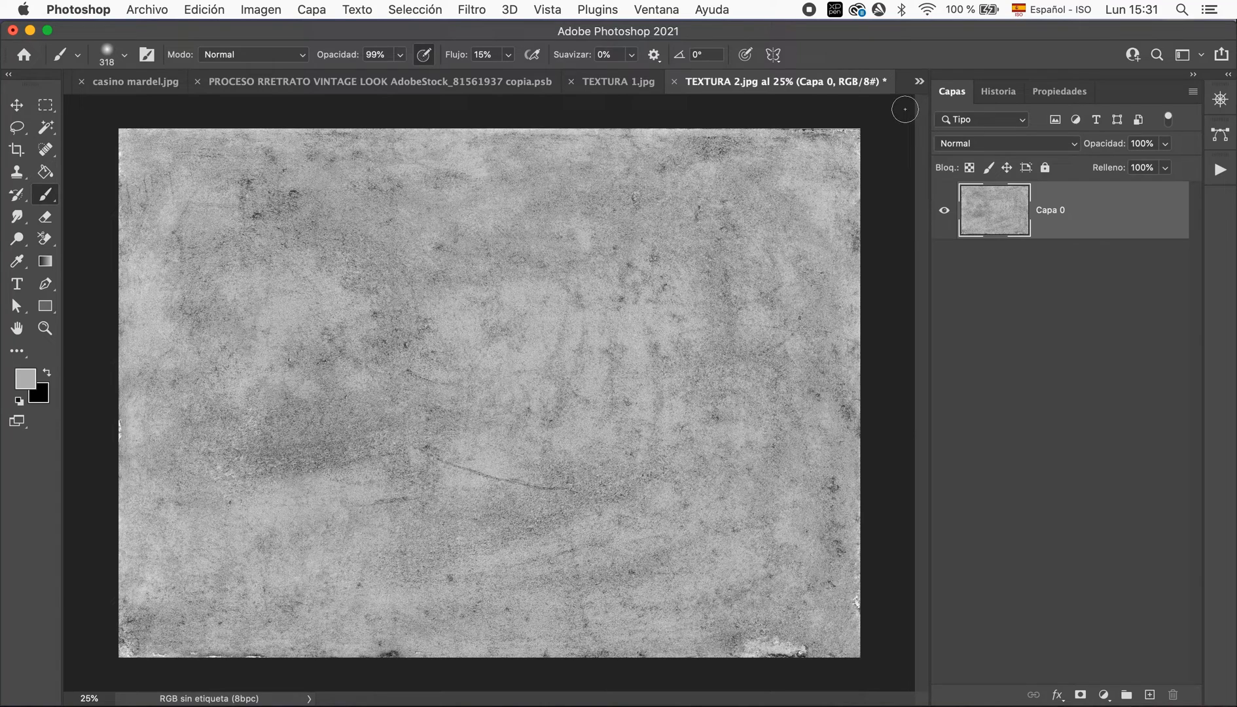
left_click(920, 81)
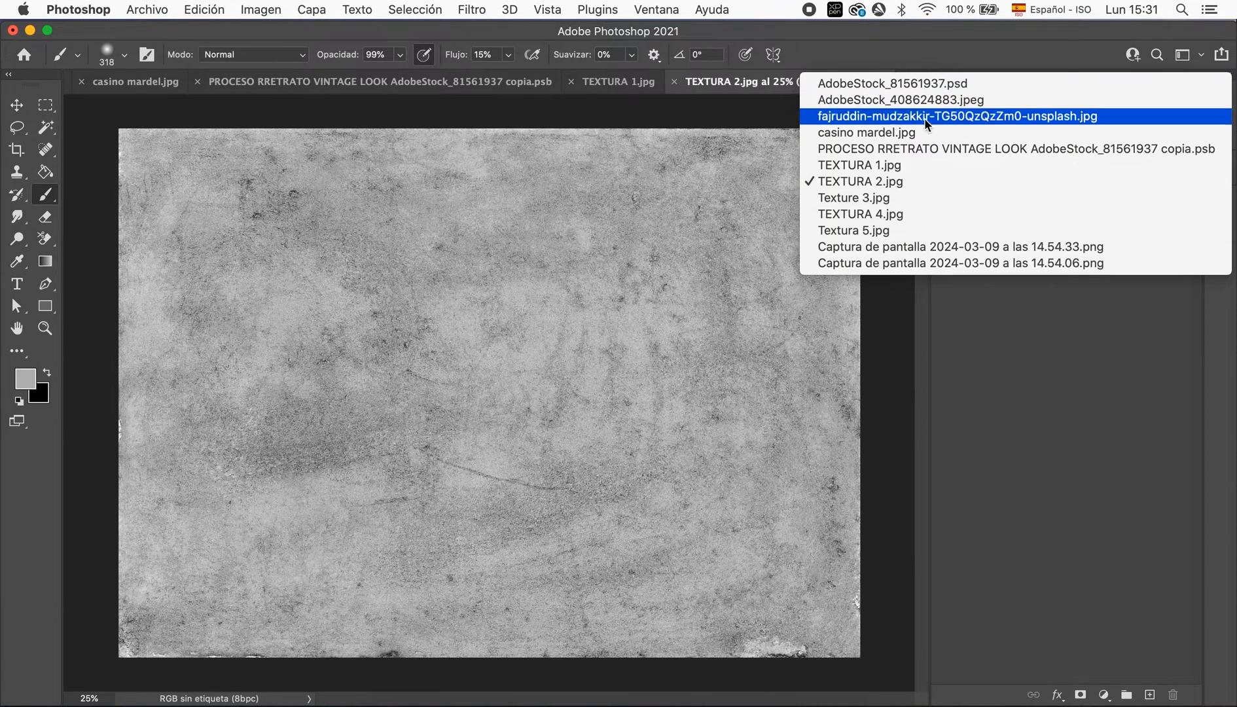
left_click(931, 198)
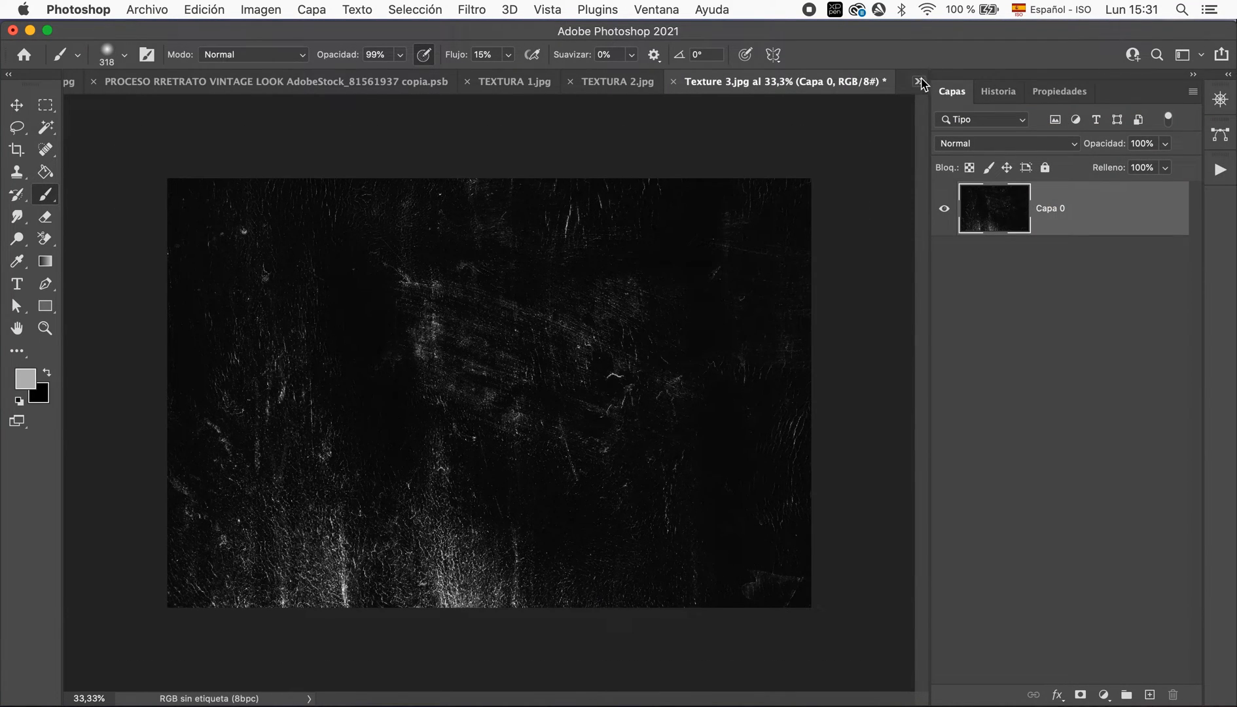
left_click(920, 81)
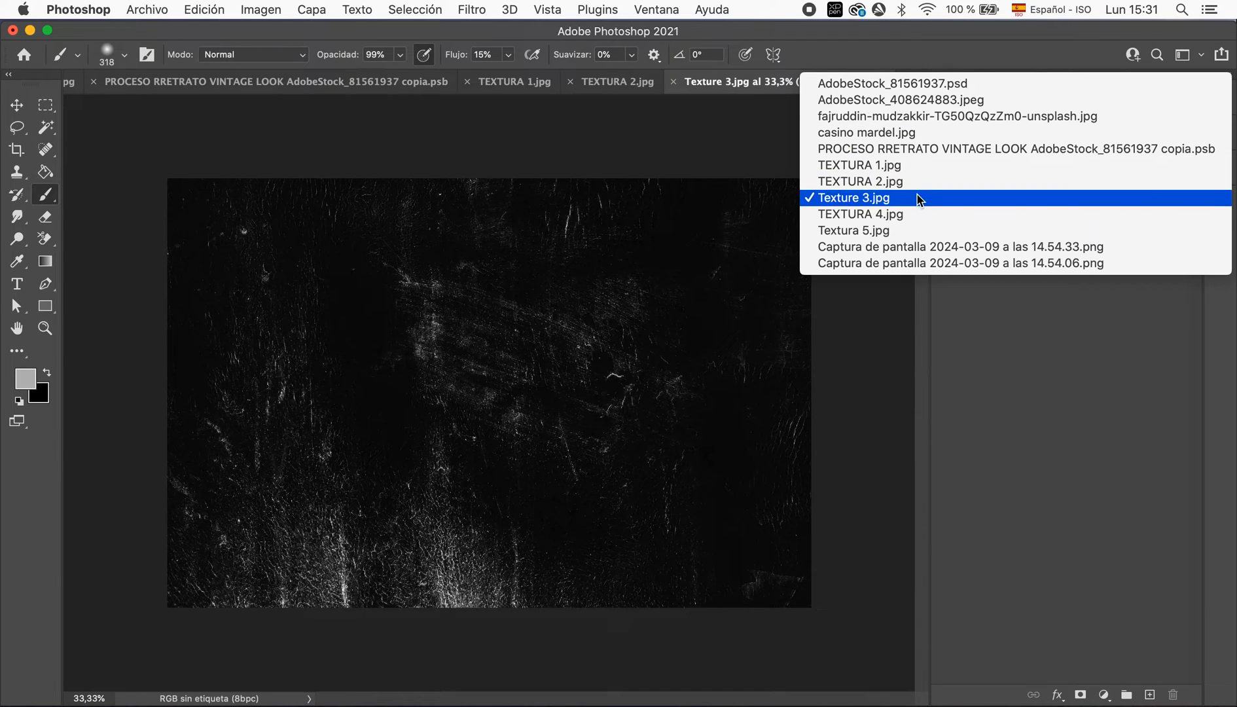
left_click(917, 212)
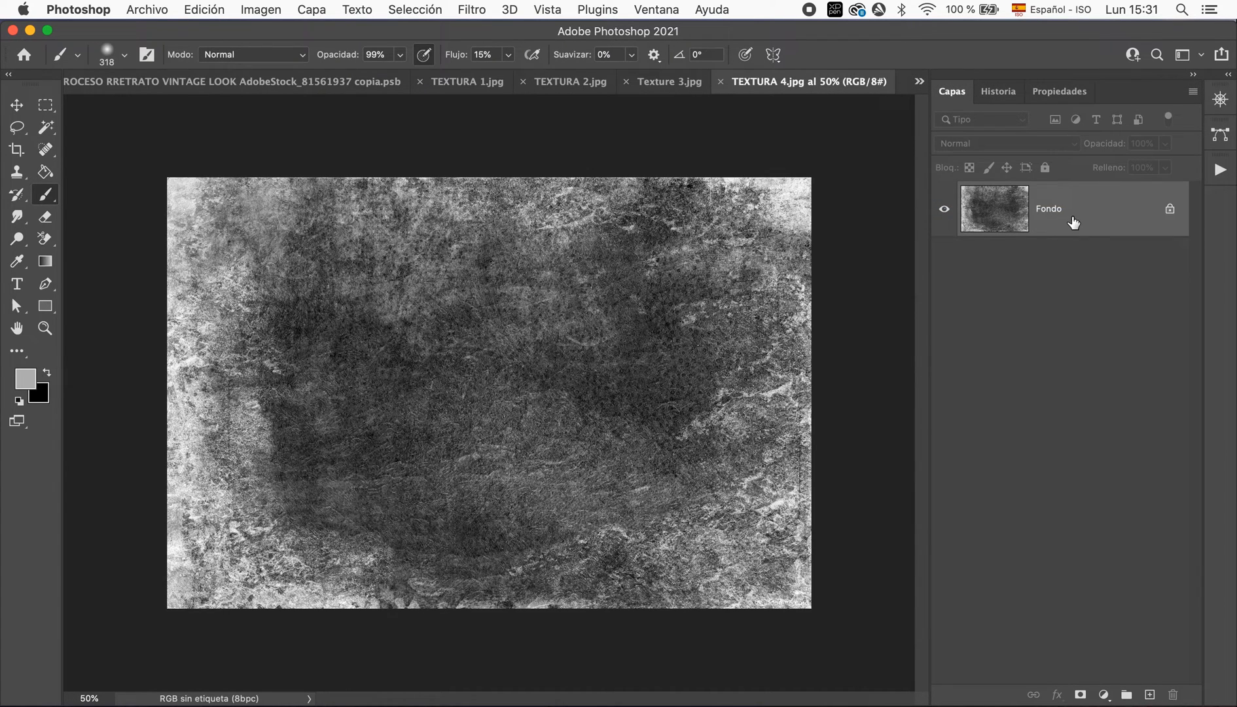
left_click(1170, 210)
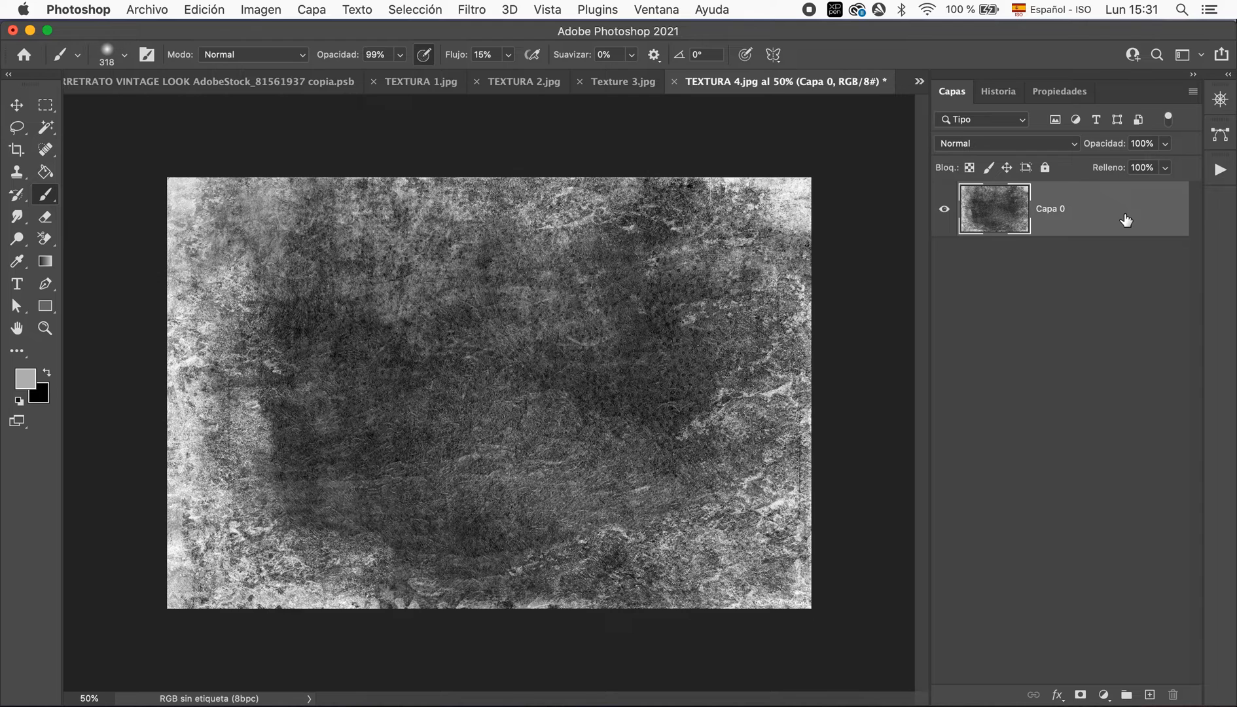
left_click(920, 81)
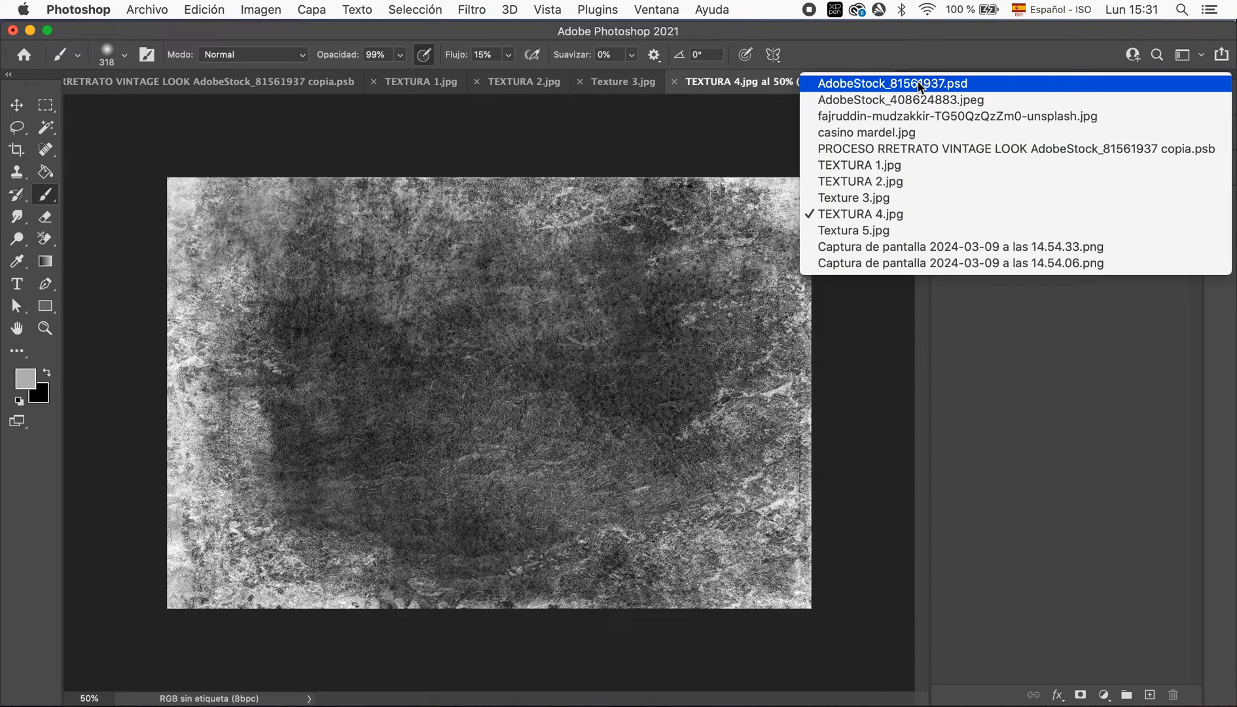
left_click(920, 84)
key("super+v")
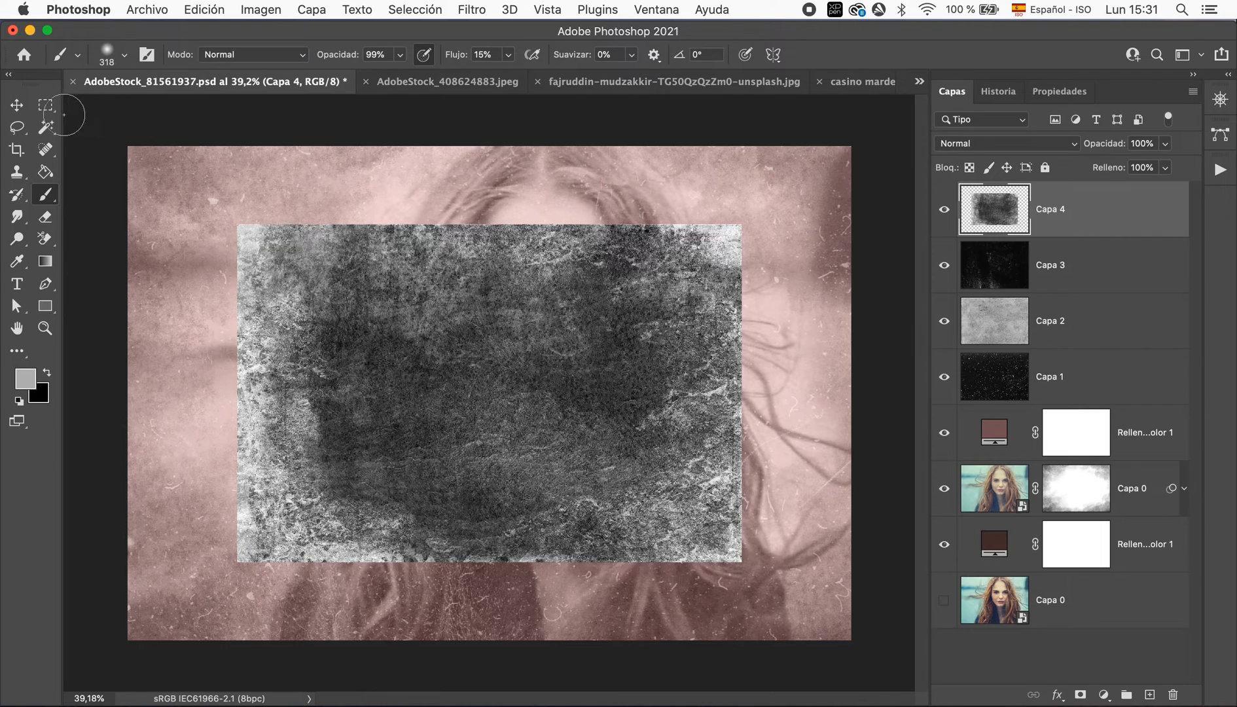
- Scale up and reposition the pasted Capa 4 texture so it covers the whole canvas
left_click(16, 104)
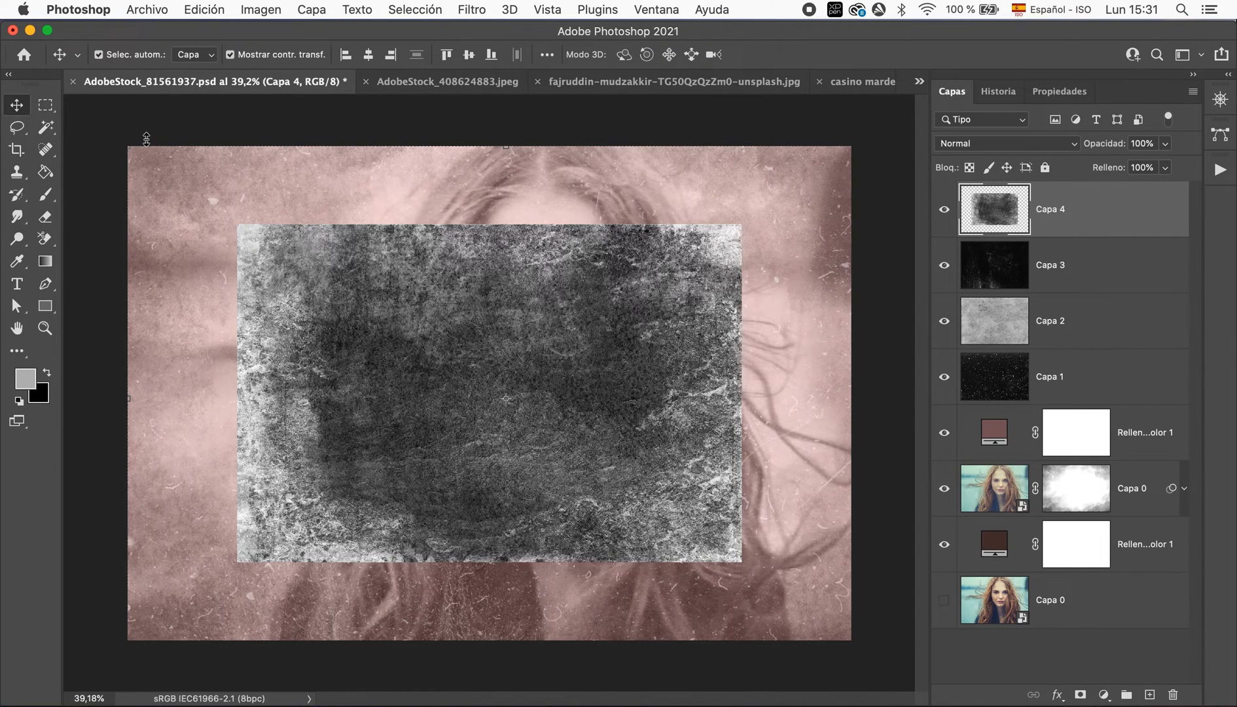
key("super+t")
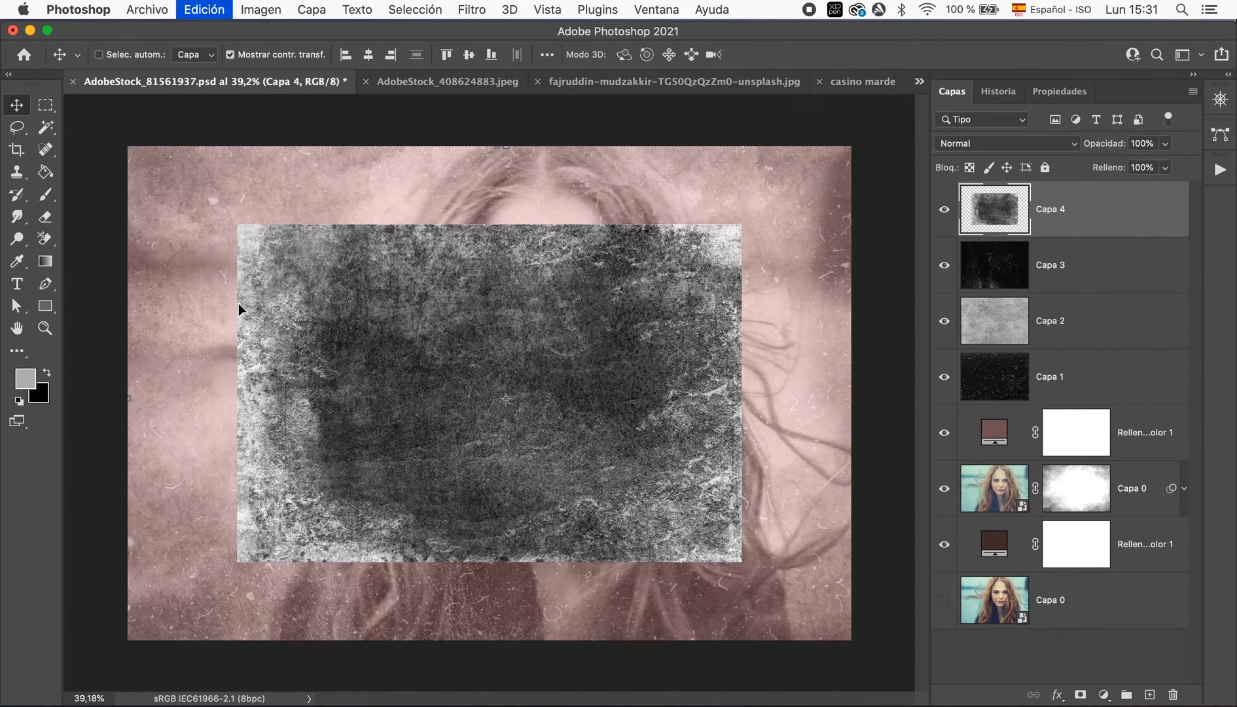
scroll(516, 249, "down", 2)
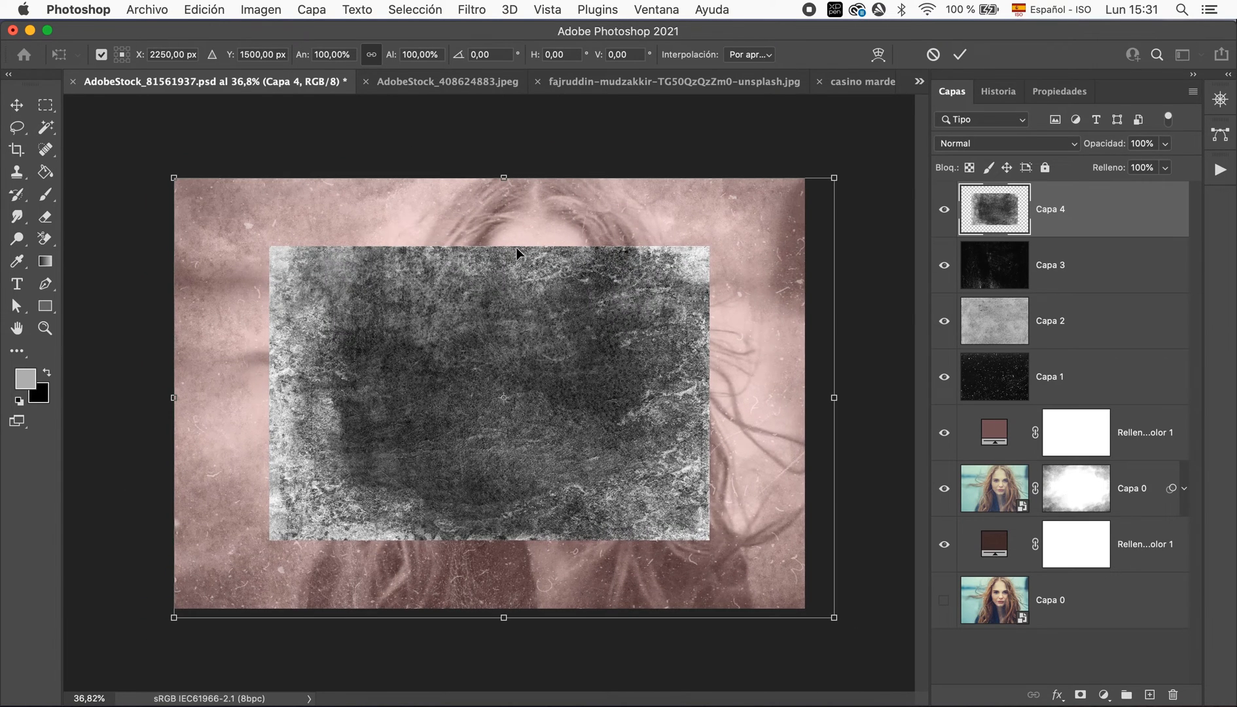
left_click(1102, 214)
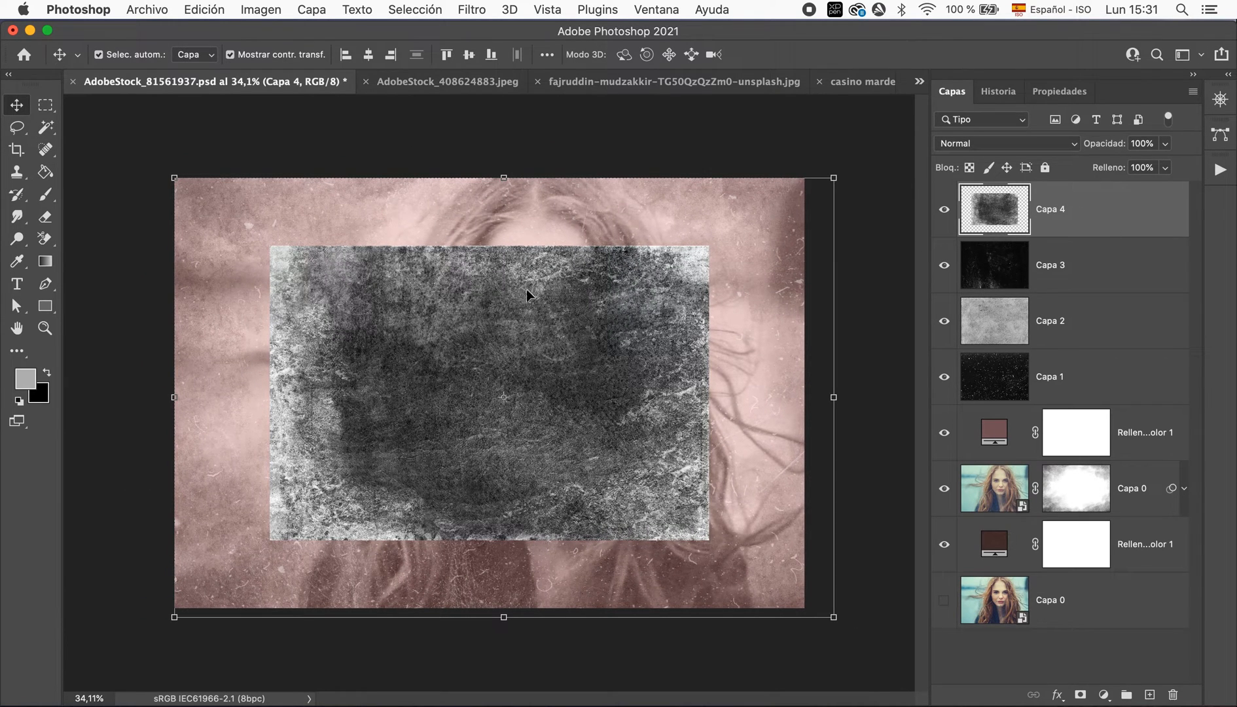
key("super+t")
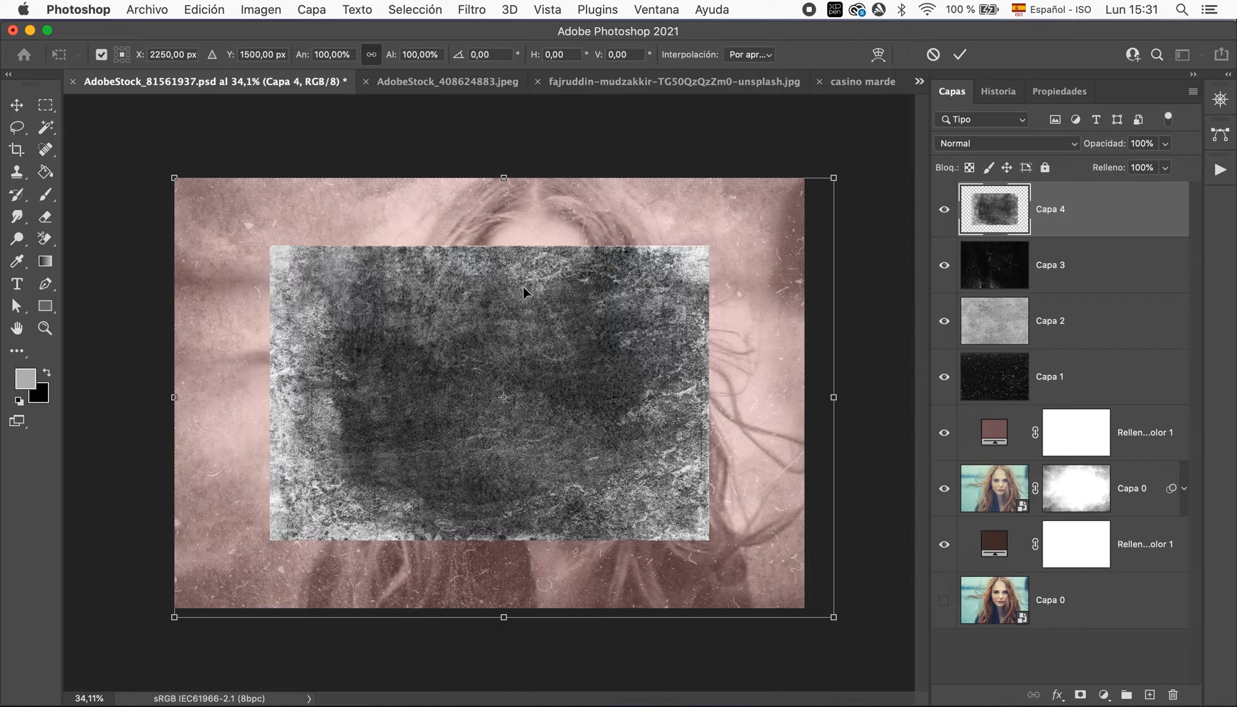
left_click_drag(505, 173, 517, 56)
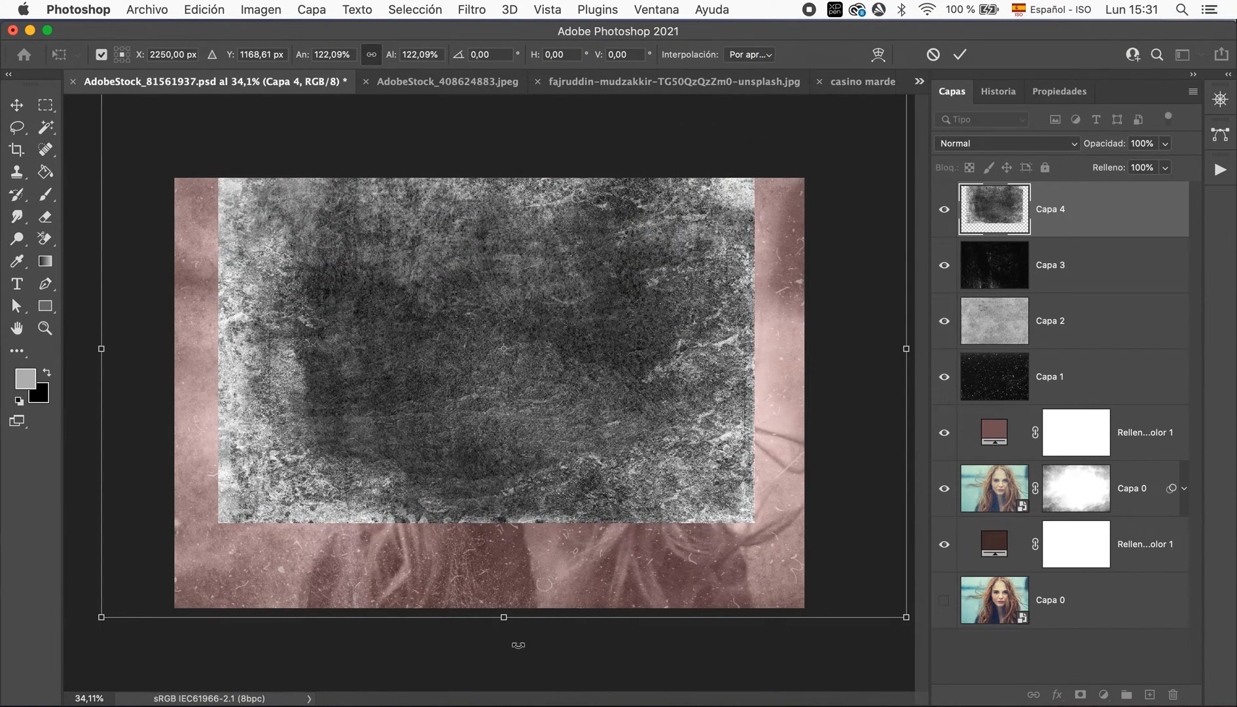
left_click_drag(502, 623, 513, 706)
mouse_move(723, 443)
left_mouse_down()
mouse_move(729, 418)
mouse_move(725, 430)
left_mouse_up()
key("Return")
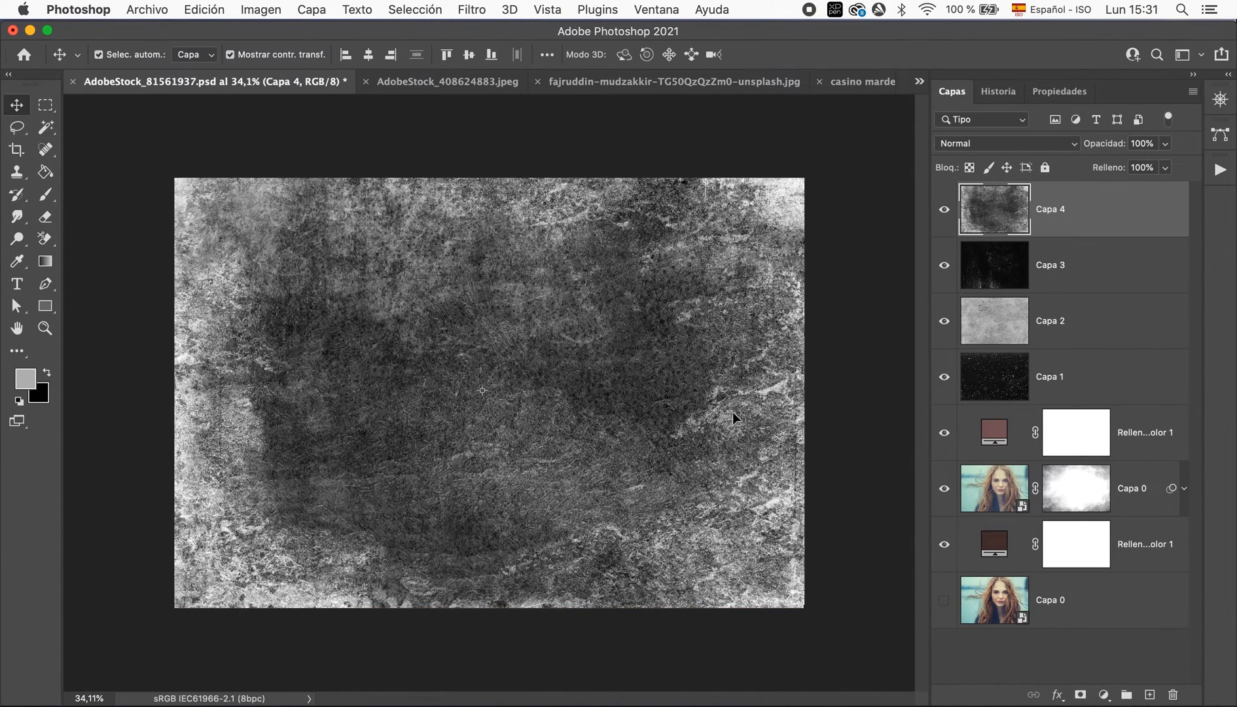
- Blend the Capa 4 texture layer with Superponer mode at 32% opacity
left_click(977, 144)
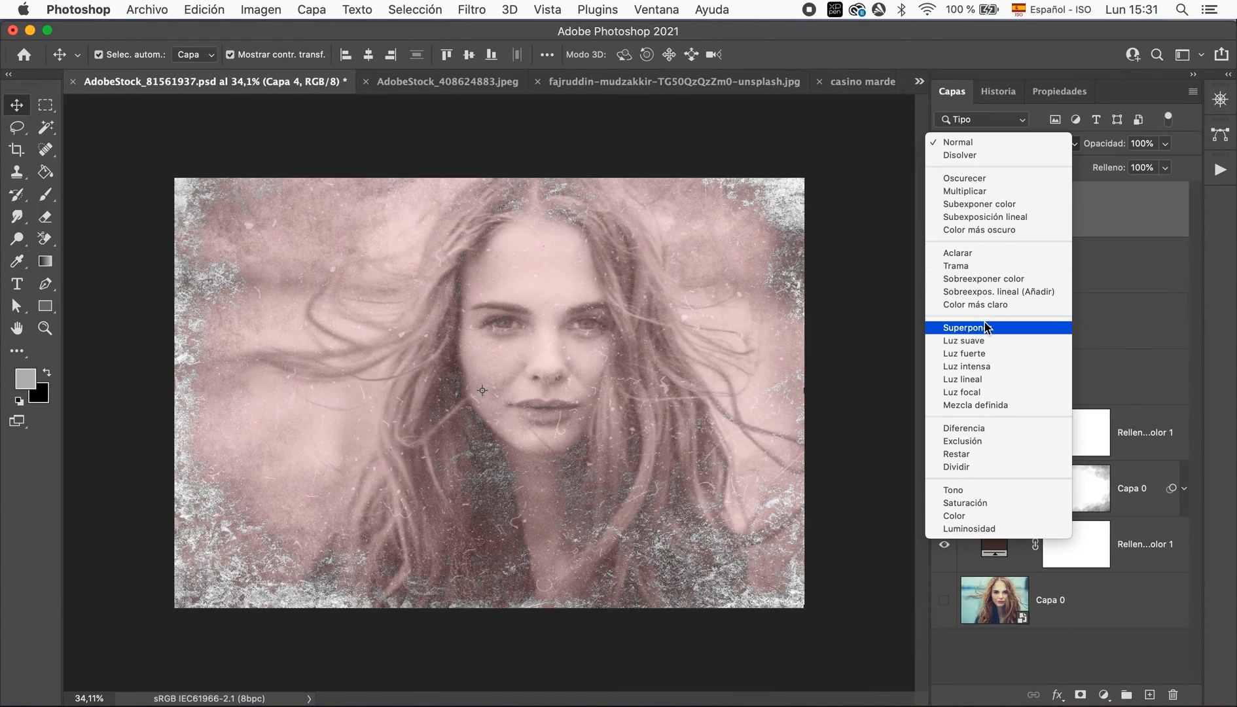
left_click(986, 327)
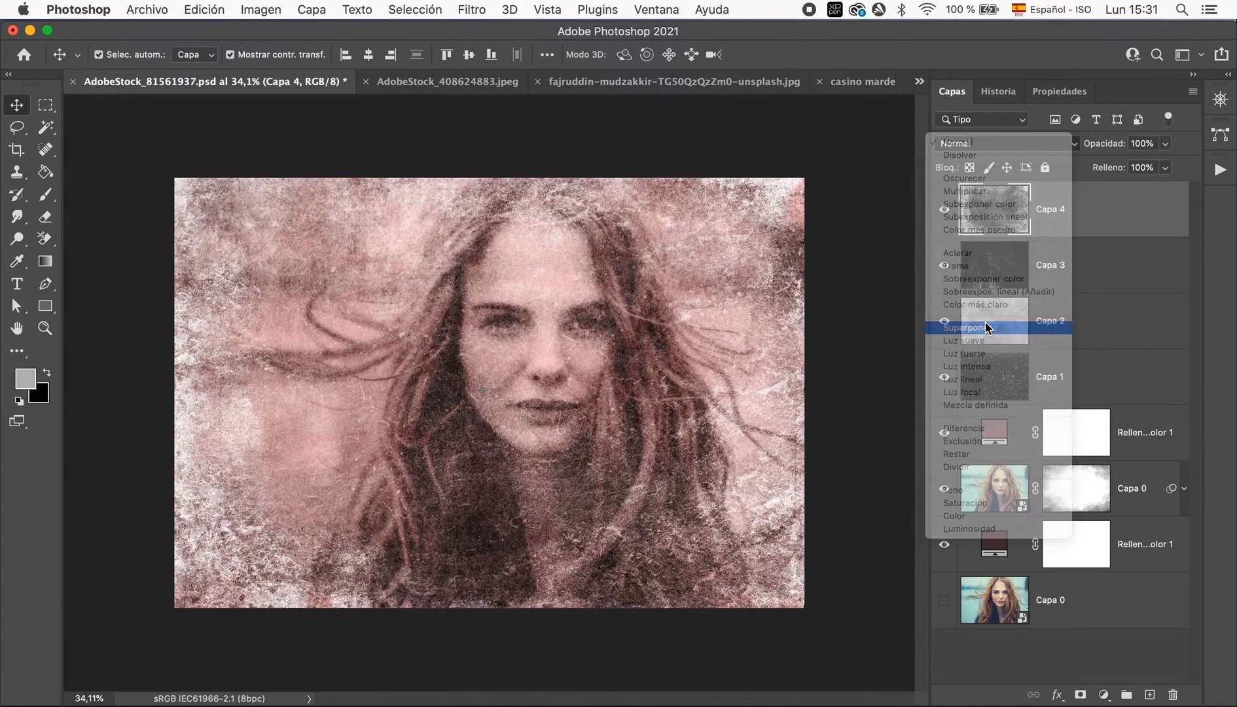
left_click(1166, 144)
left_click_drag(1164, 168, 1115, 167)
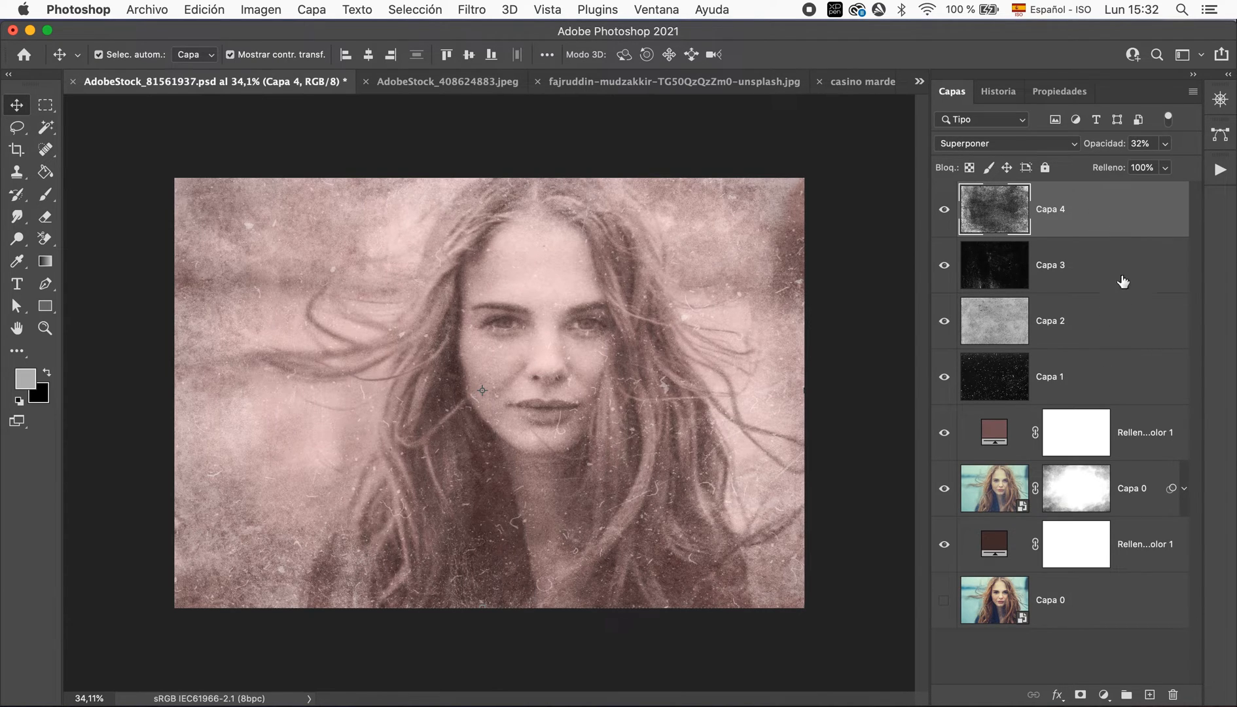
- Group the four texture layers Capa 1 to Capa 4 and name the group texturas
left_click(1114, 386, "shift")
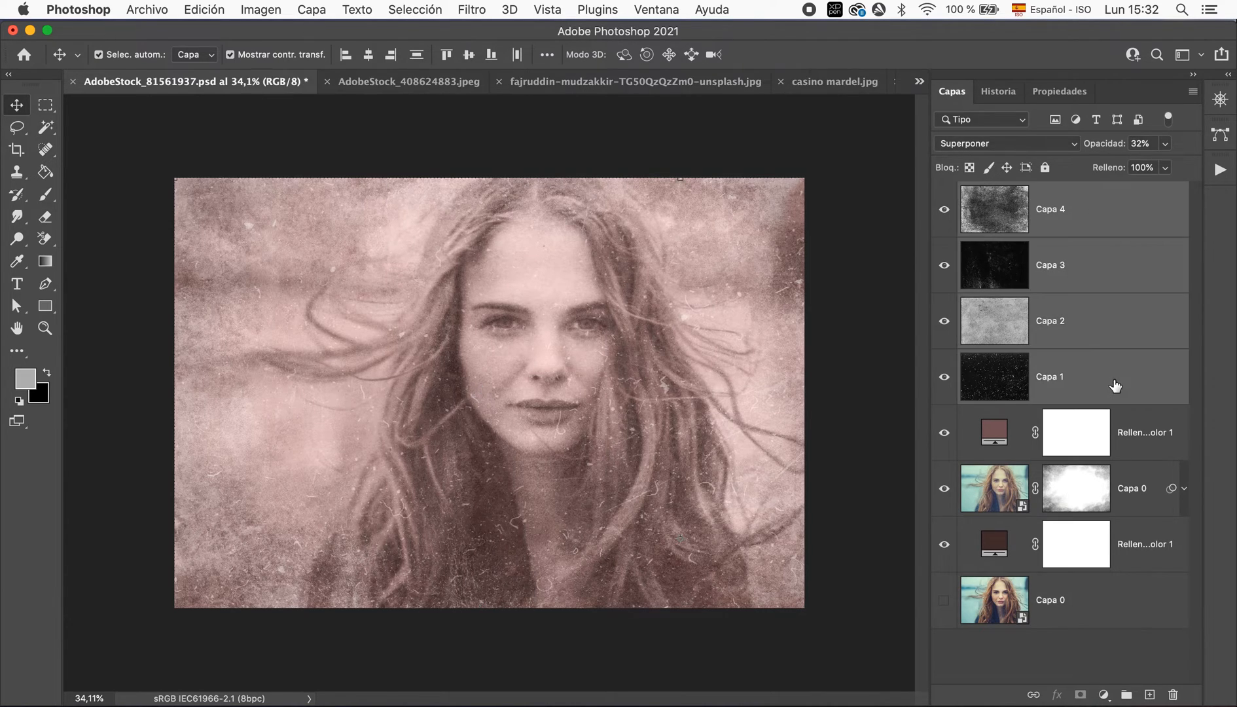
left_click(1125, 695)
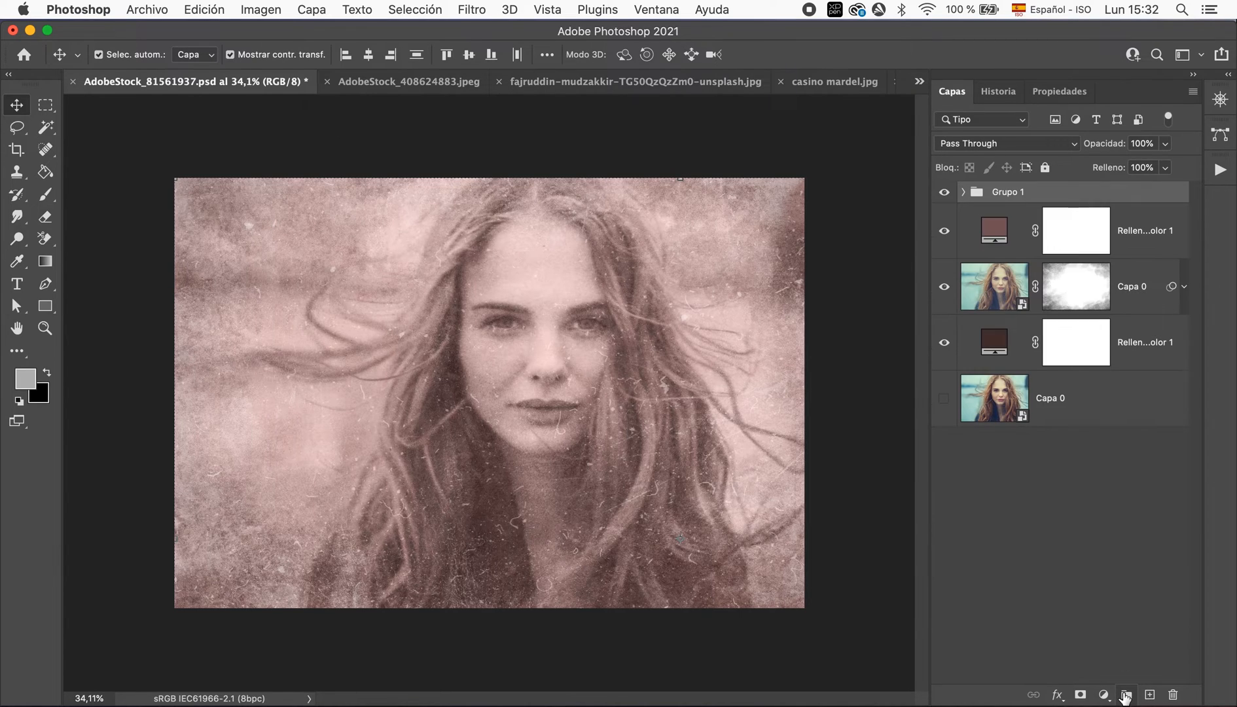
double_click(1008, 192)
type("ras")
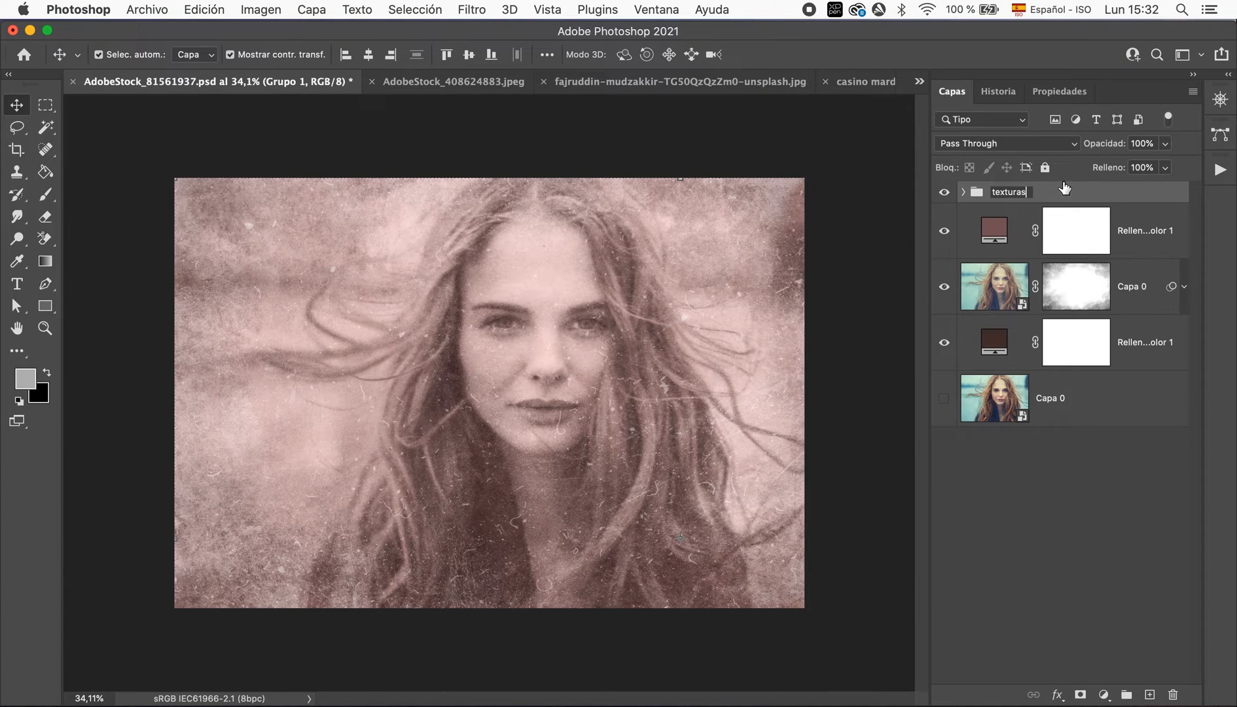
key("Return")
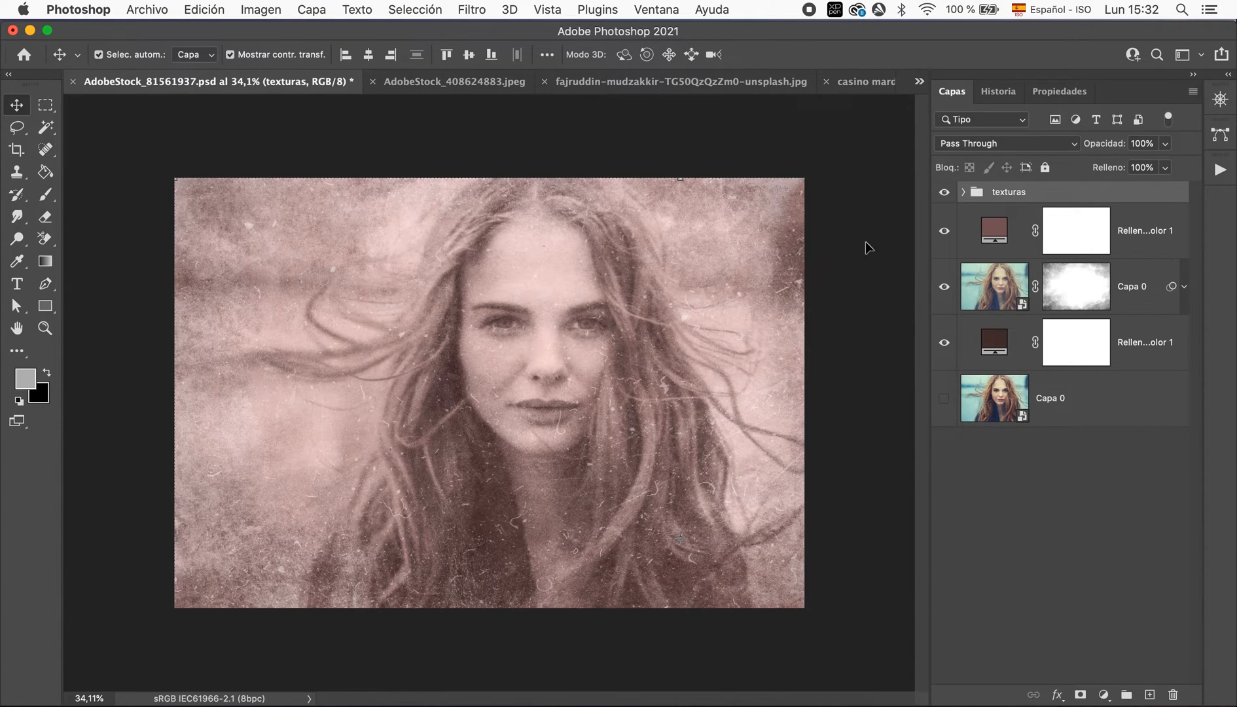
- Reduce the opacity of the texturas group to 84%
left_click(1164, 145)
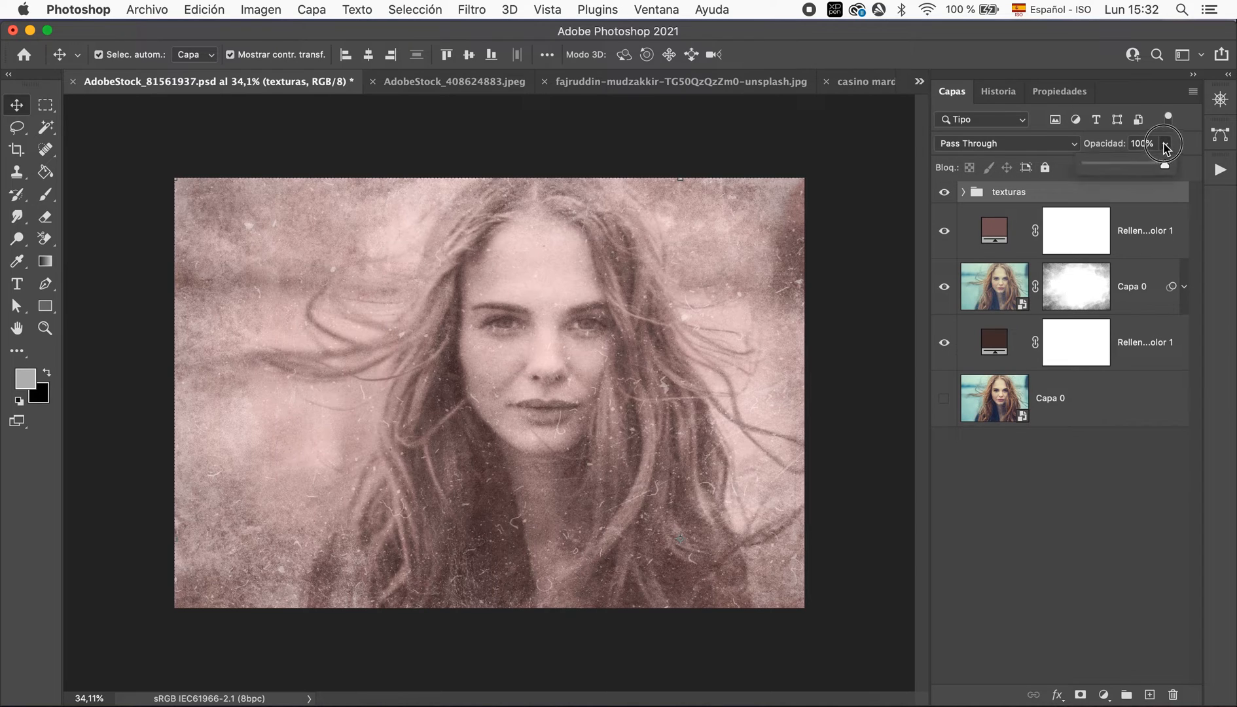
left_click_drag(1164, 165, 1152, 164)
left_click(1164, 142)
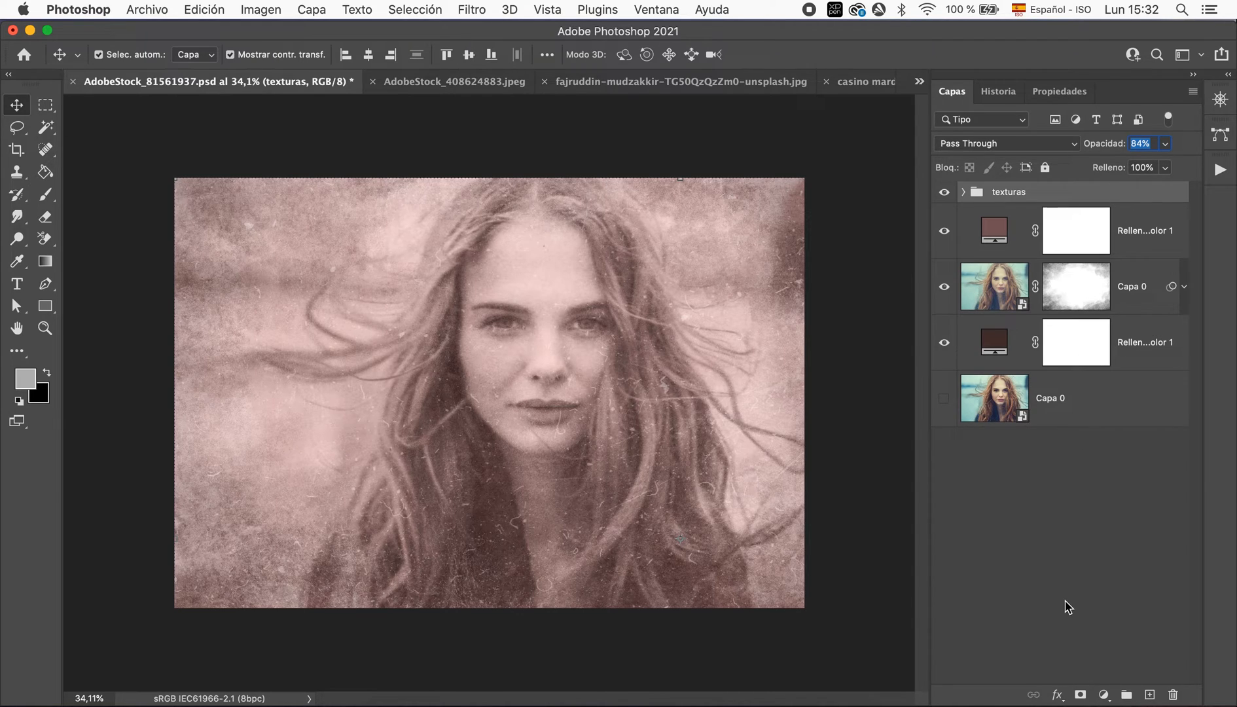
- Add a Niveles adjustment layer above the texturas group with black input 23 and midtones 1,05
left_click(1104, 695)
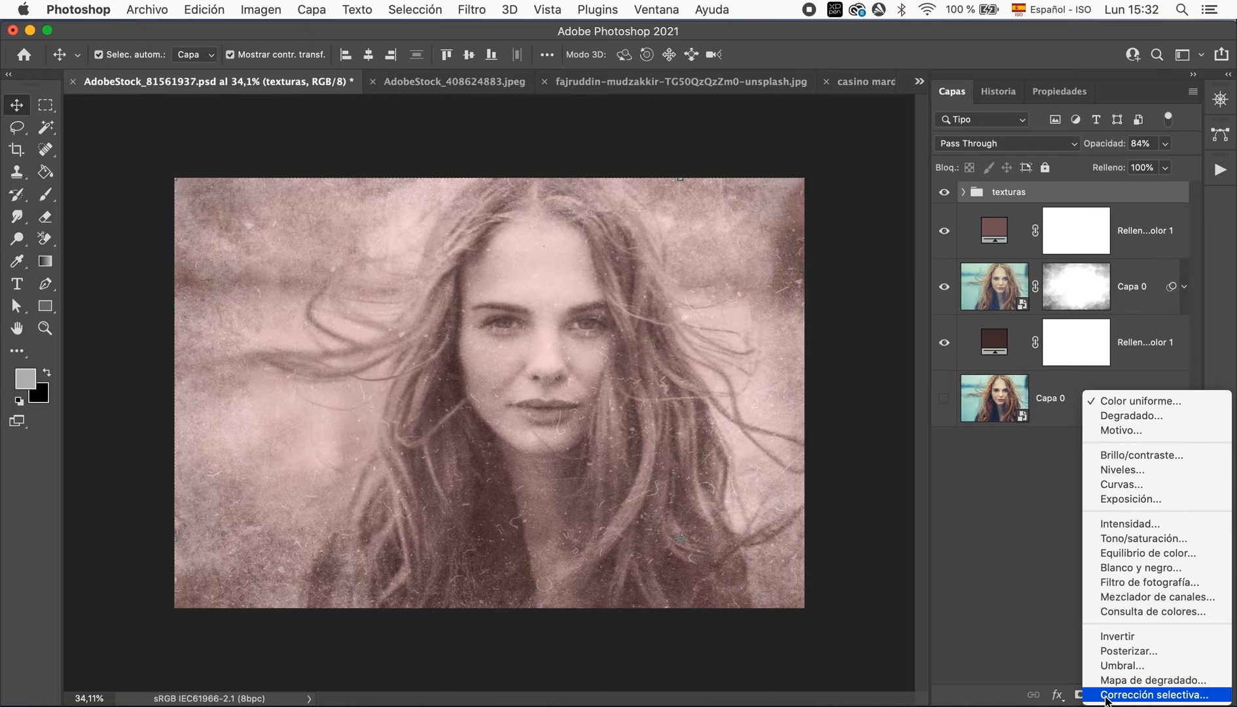
left_click(1165, 472)
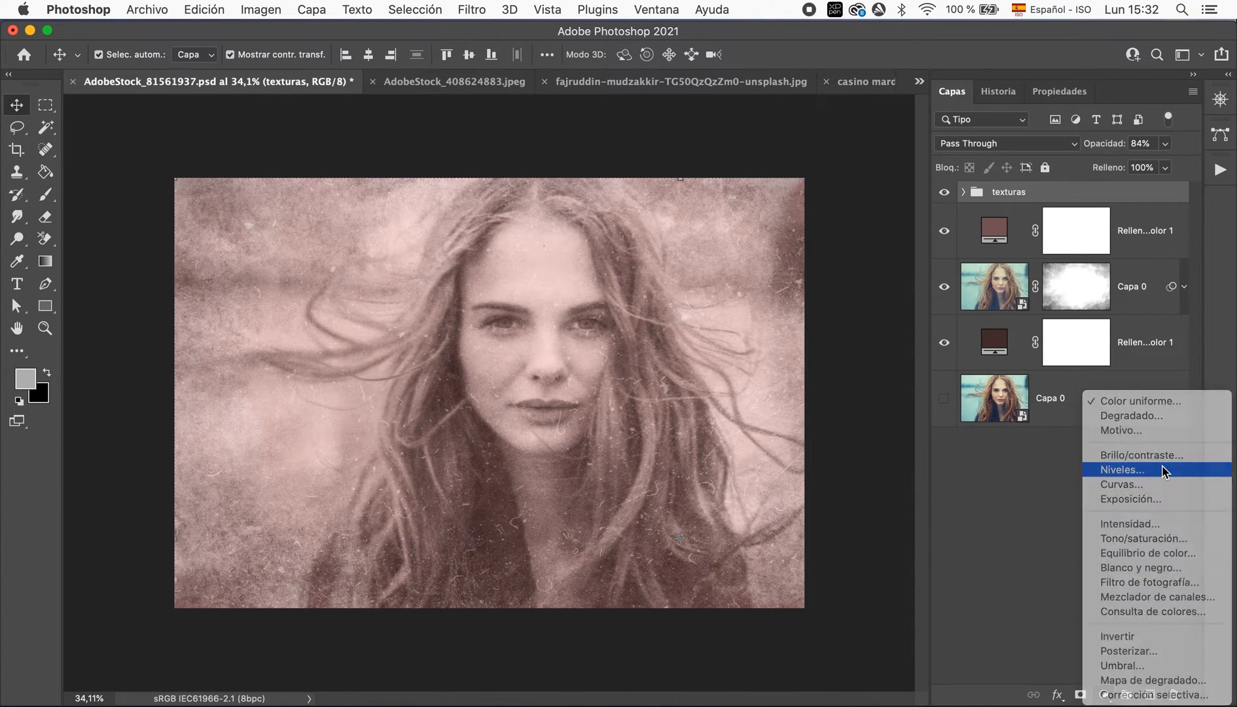
left_click_drag(966, 273, 995, 275)
mouse_move(1080, 275)
left_mouse_down()
mouse_move(1048, 279)
mouse_move(1081, 279)
left_mouse_up()
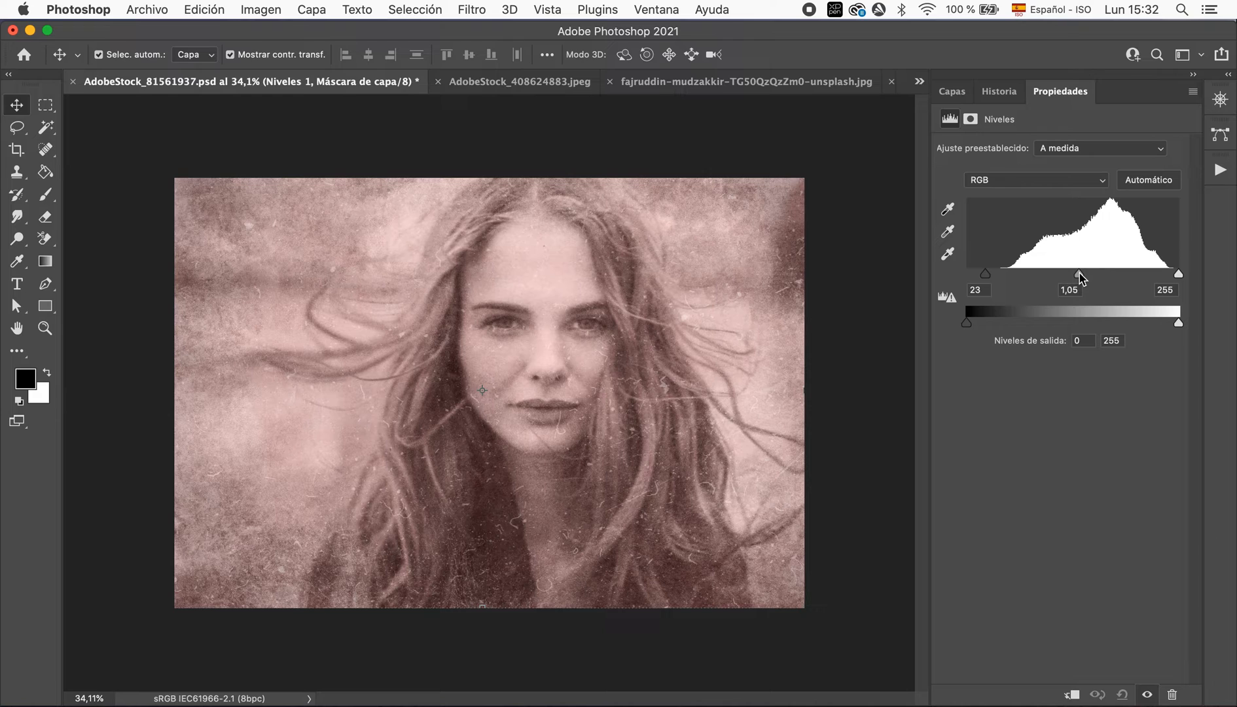
left_click(952, 91)
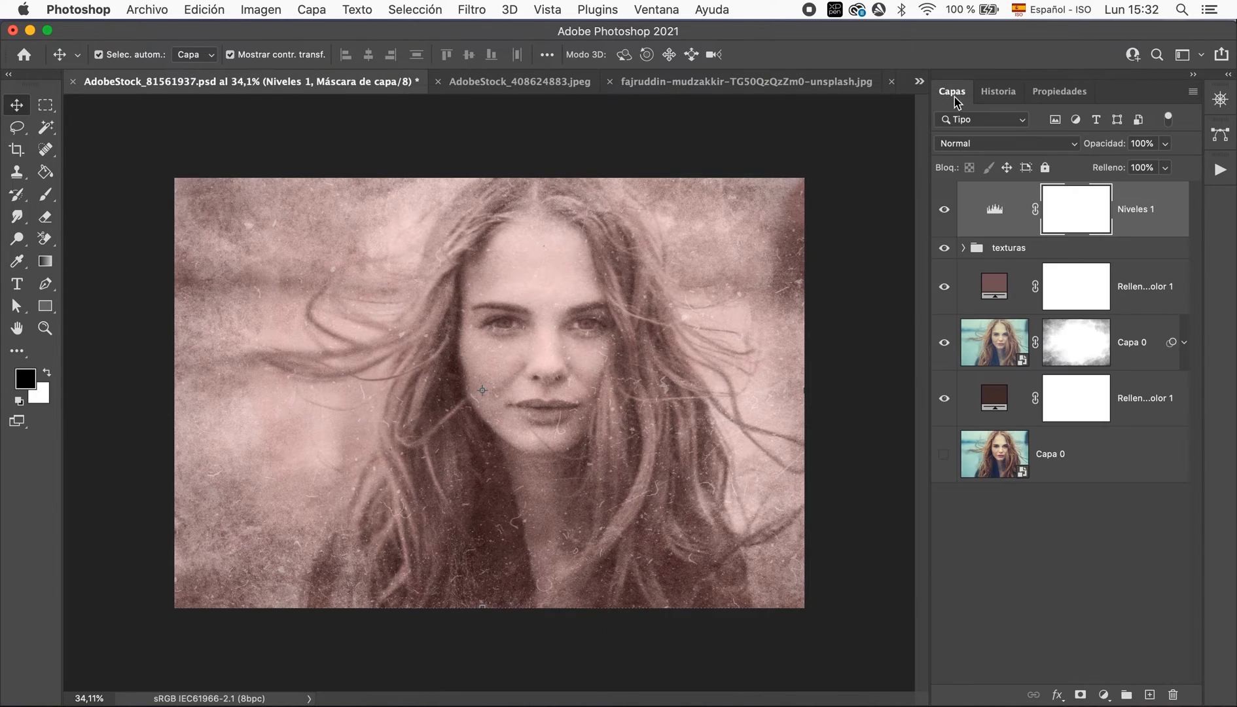
- Add a Consulta de colores adjustment layer above Niveles 1 with the TealOrangePlusContrast.3DL 3D LUT
left_click(1104, 695)
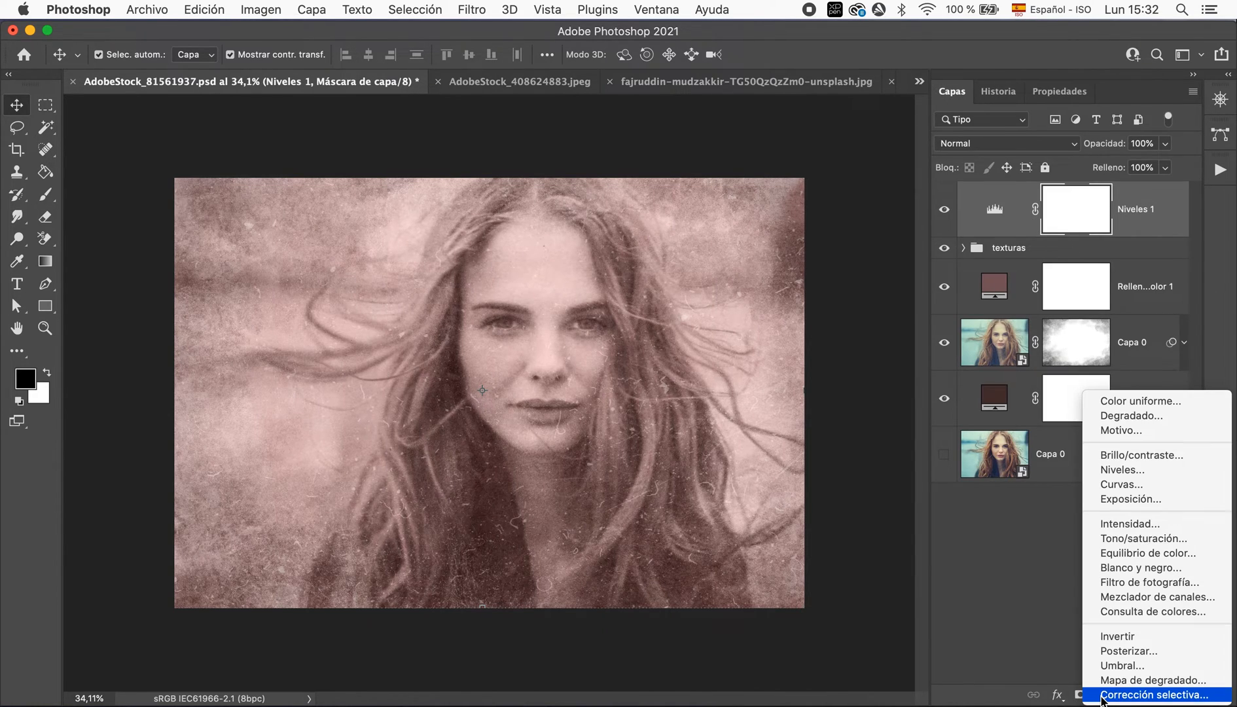
left_click(1155, 611)
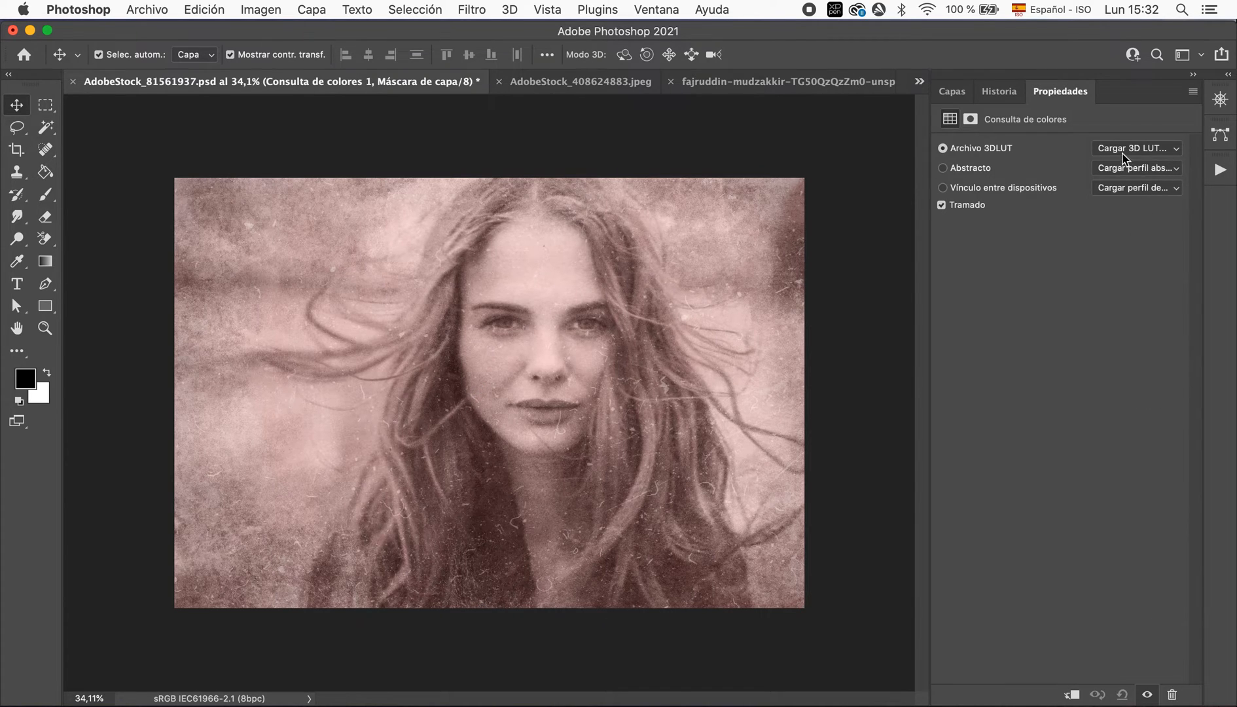
left_click(1123, 152)
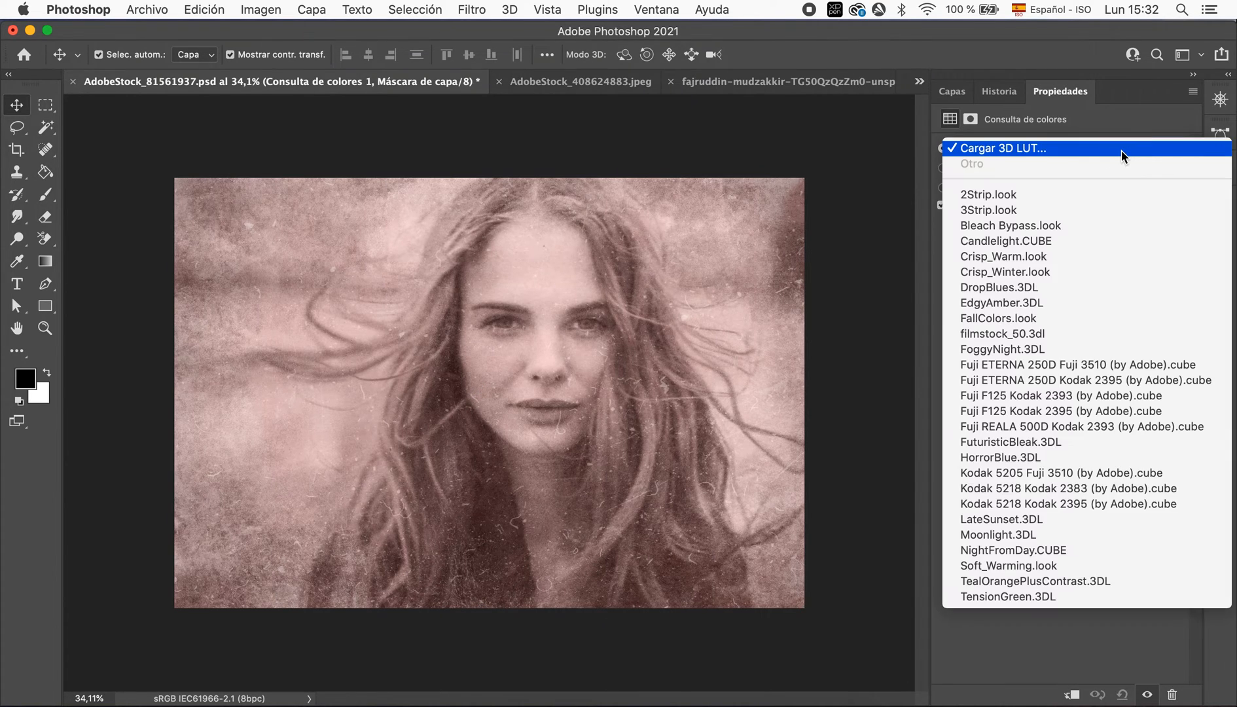
left_click(1080, 583)
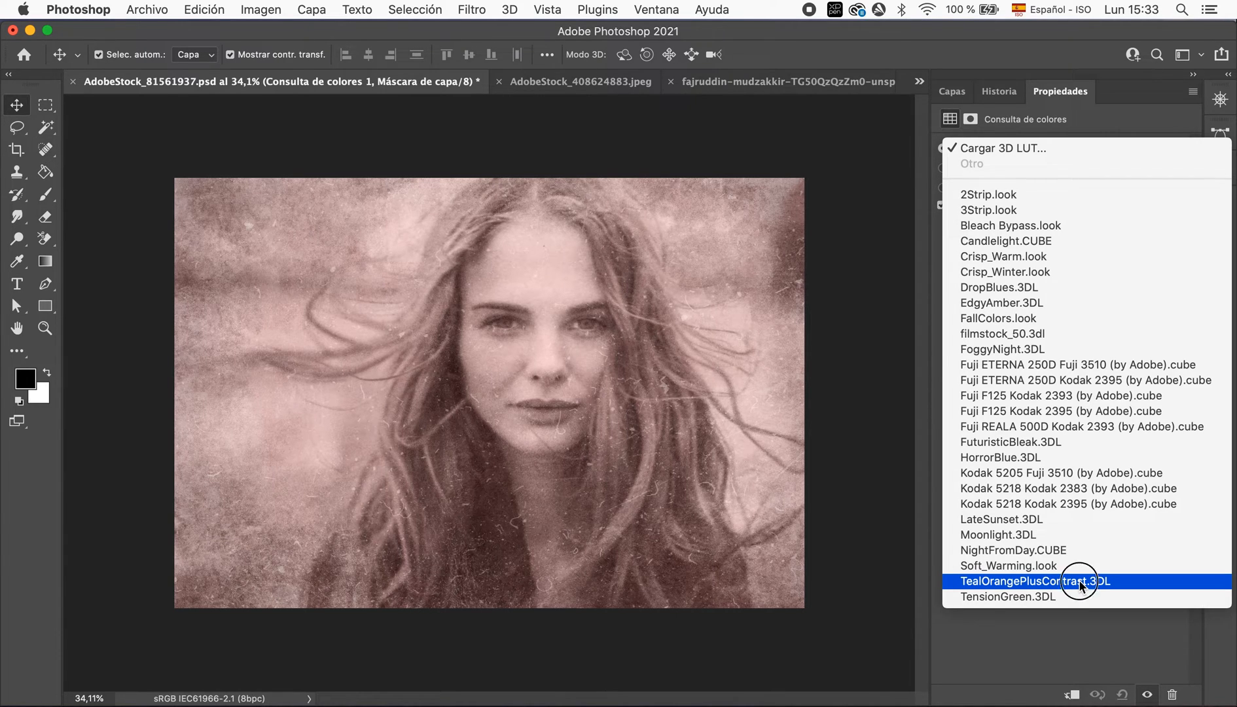
- Blend the TealOrangePlusContrast colour lookup layer with Luz suave mode at 64% opacity
left_click(950, 91)
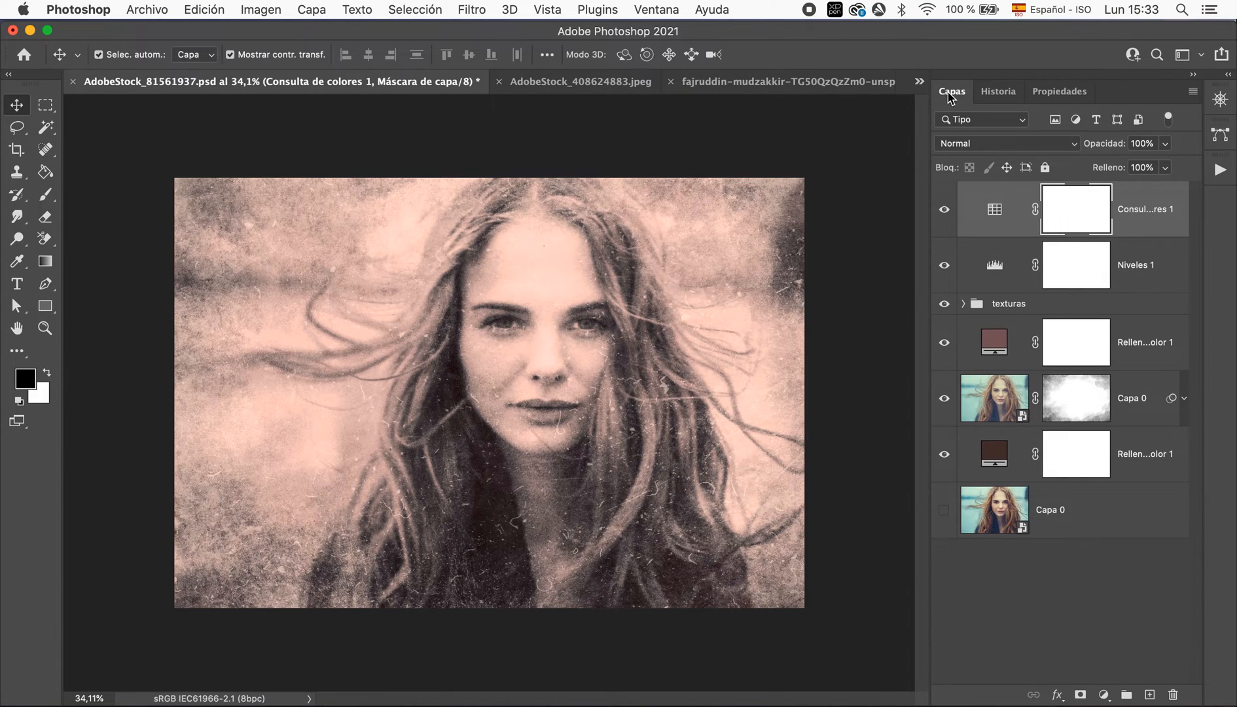
left_click(1165, 144)
left_click_drag(1167, 168, 1139, 168)
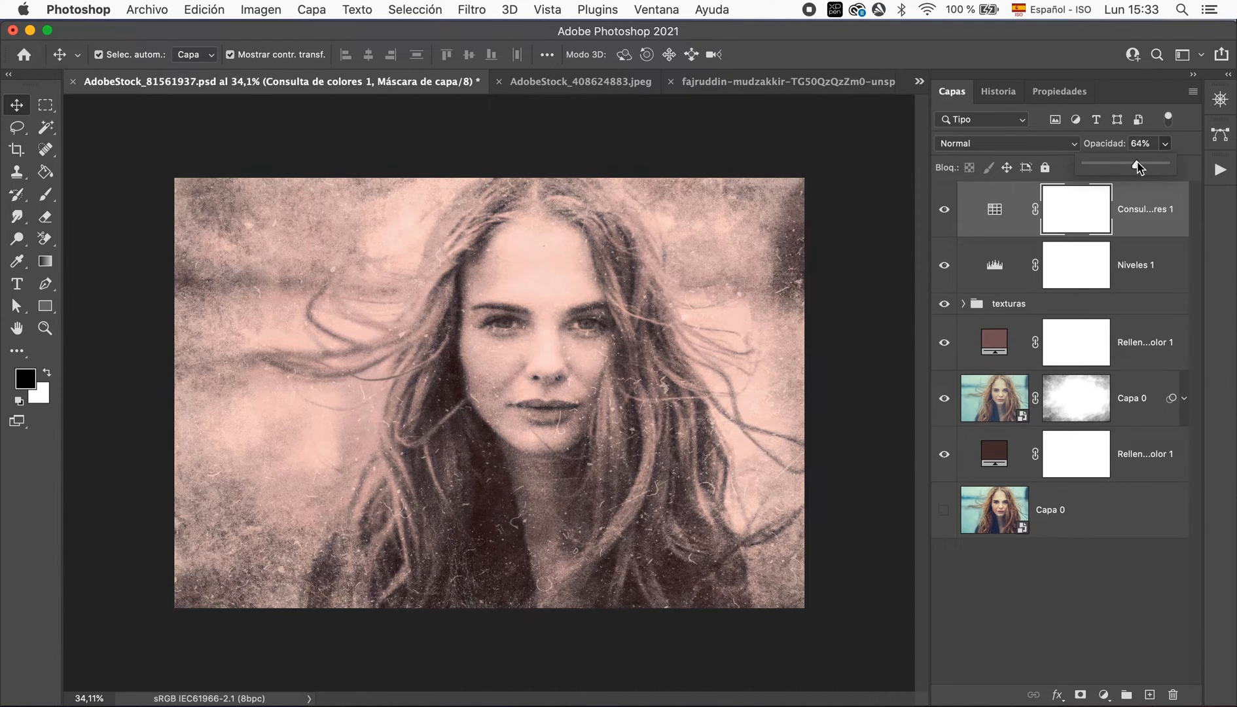
left_click(1020, 144)
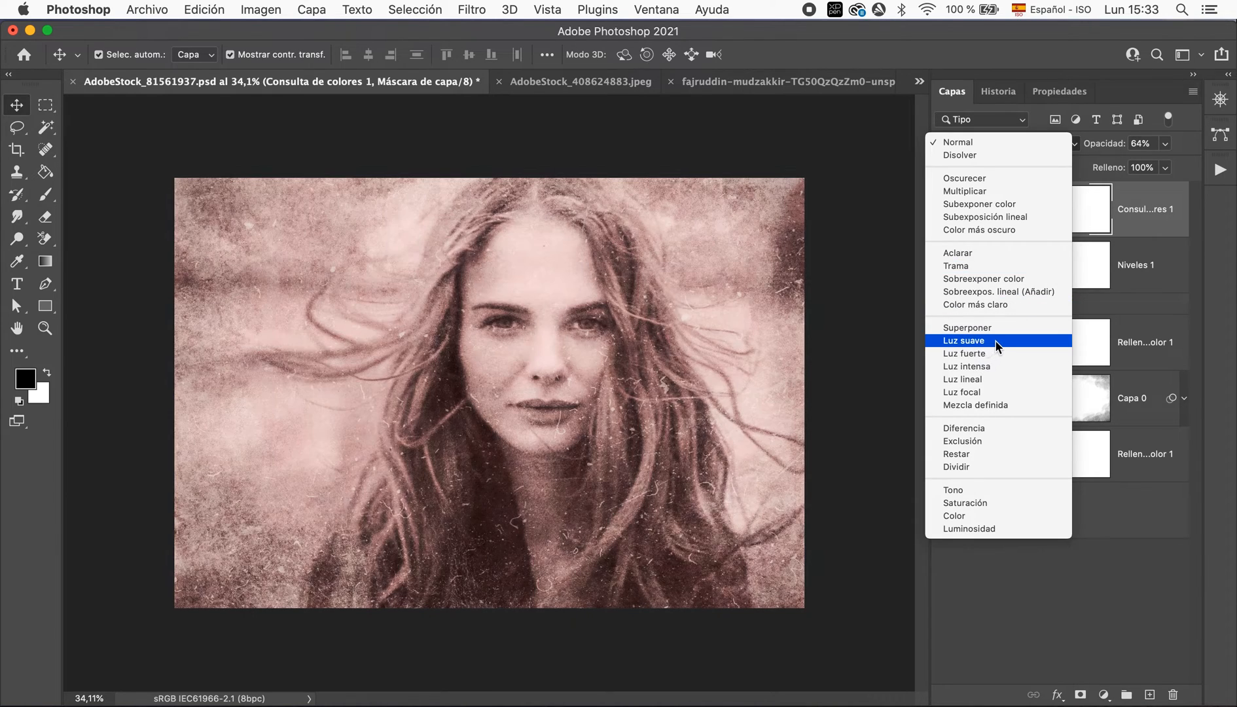
left_click(997, 342)
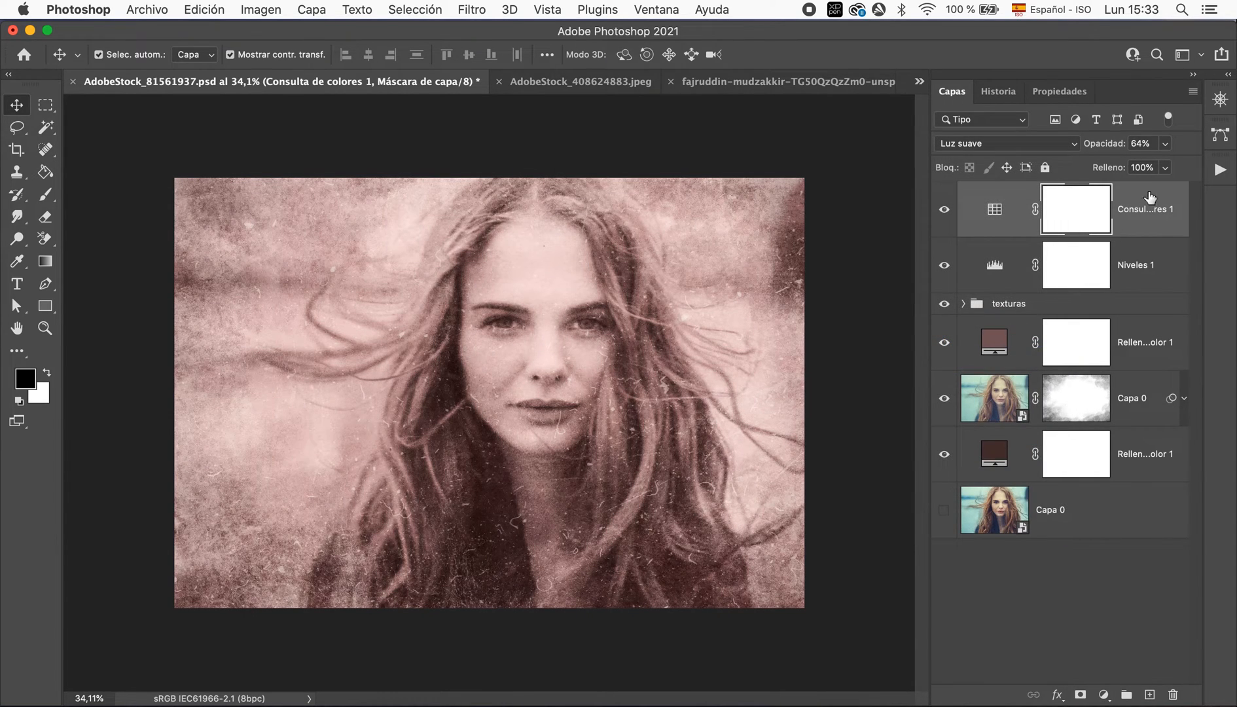
- Add a second Consulta de colores adjustment layer on top with the Candlelight.CUBE 3D LUT
left_click(1103, 695)
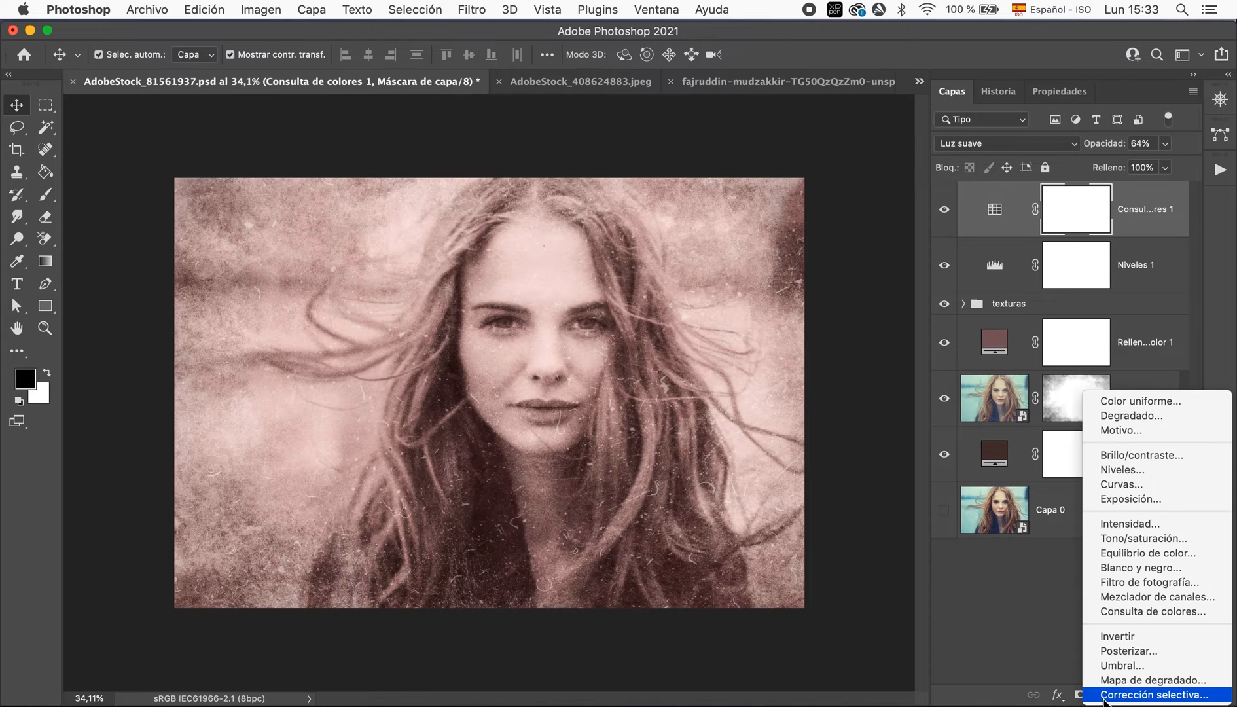
left_click(1151, 612)
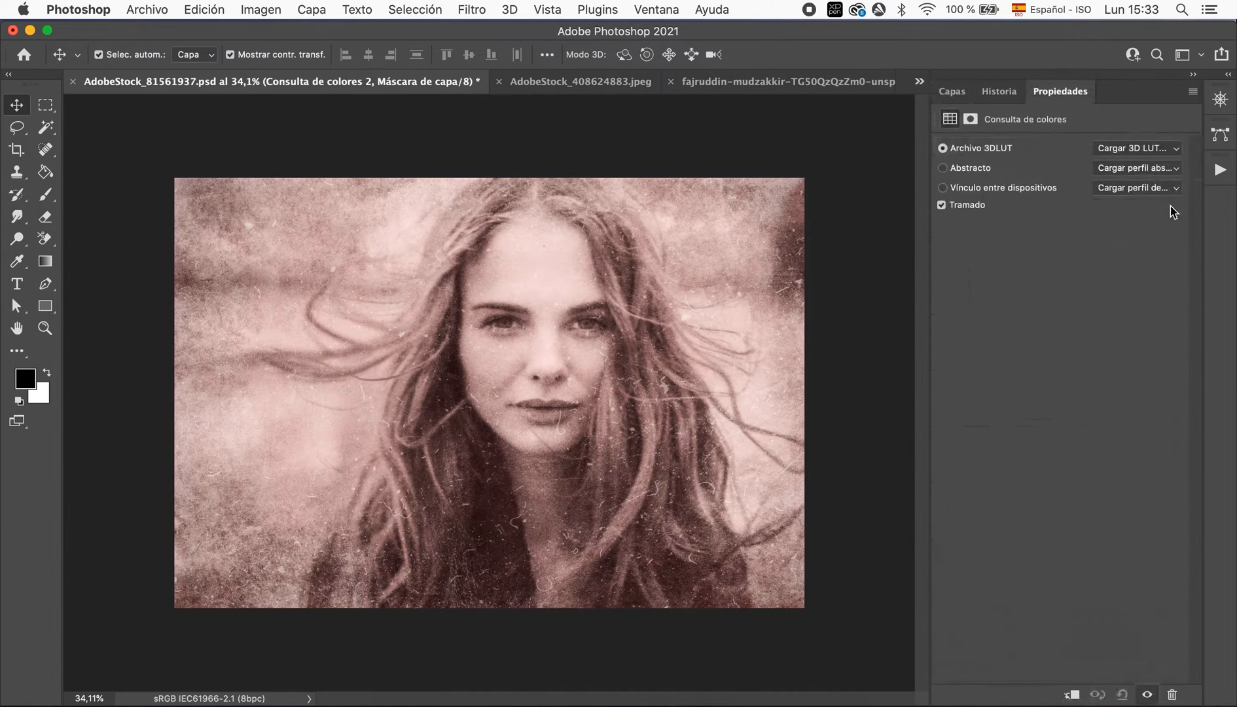
left_click(1124, 150)
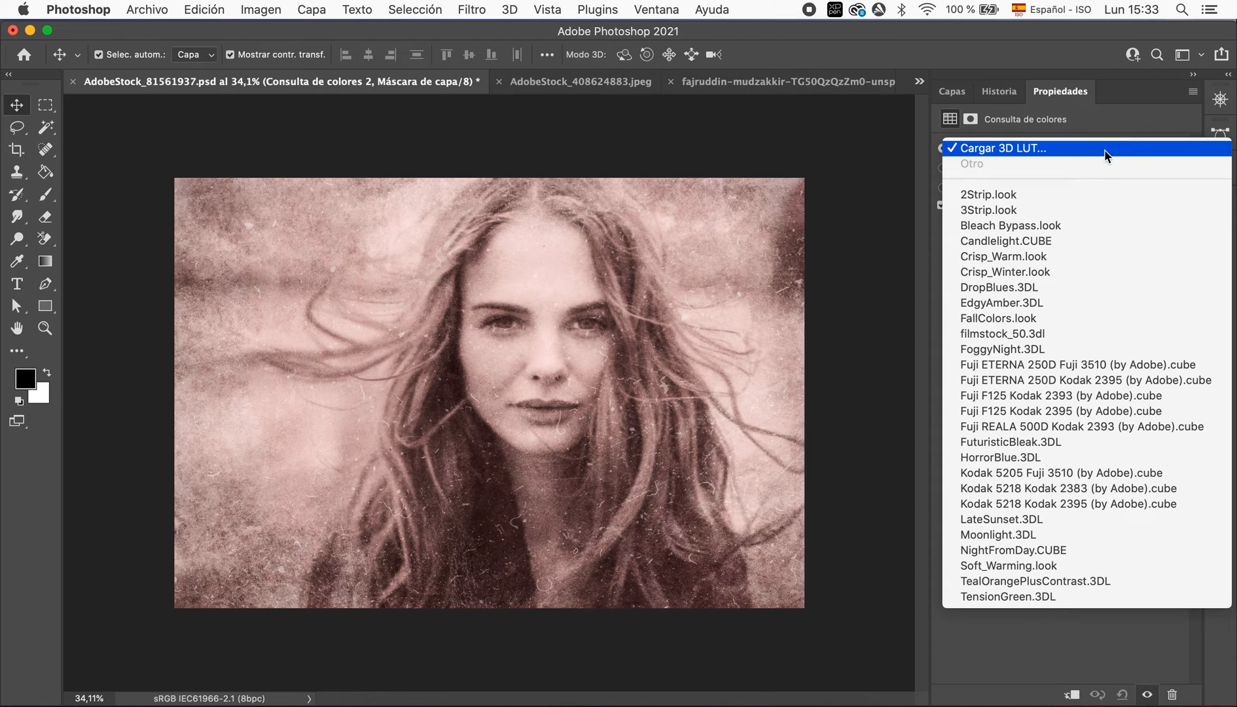
left_click(1060, 242)
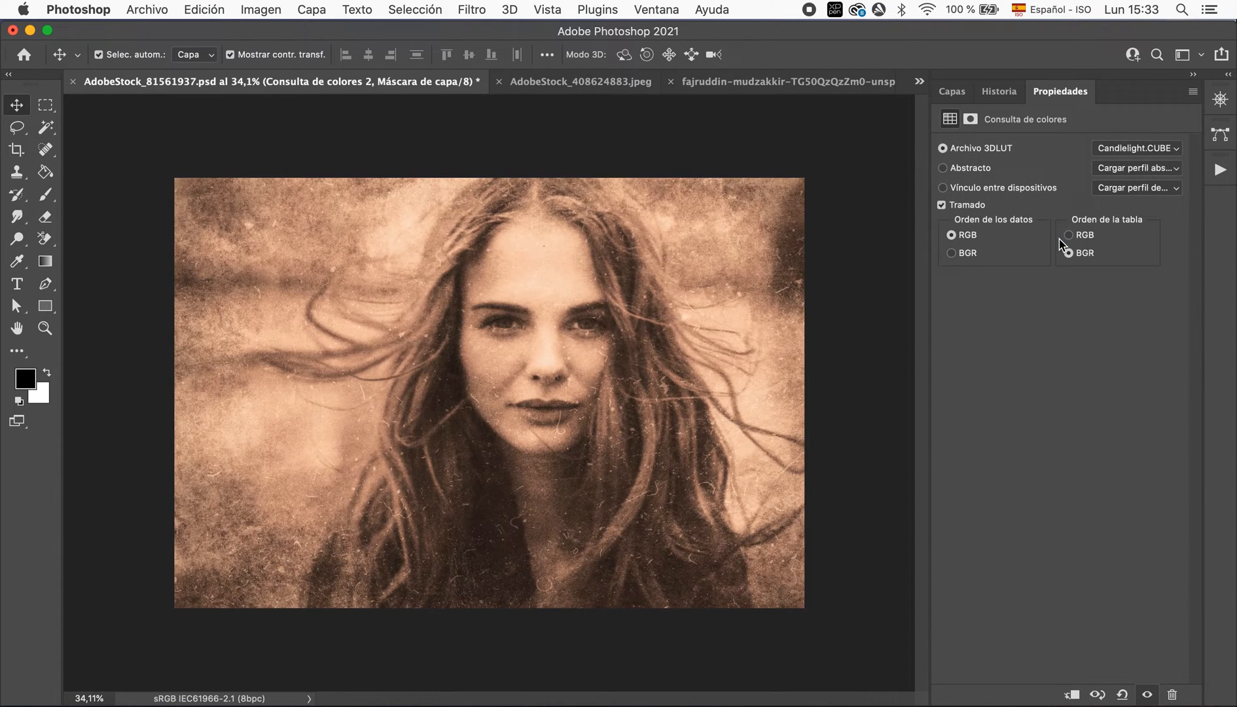
- Blend the Candlelight colour lookup layer with Luz suave mode at 54% opacity
left_click(951, 95)
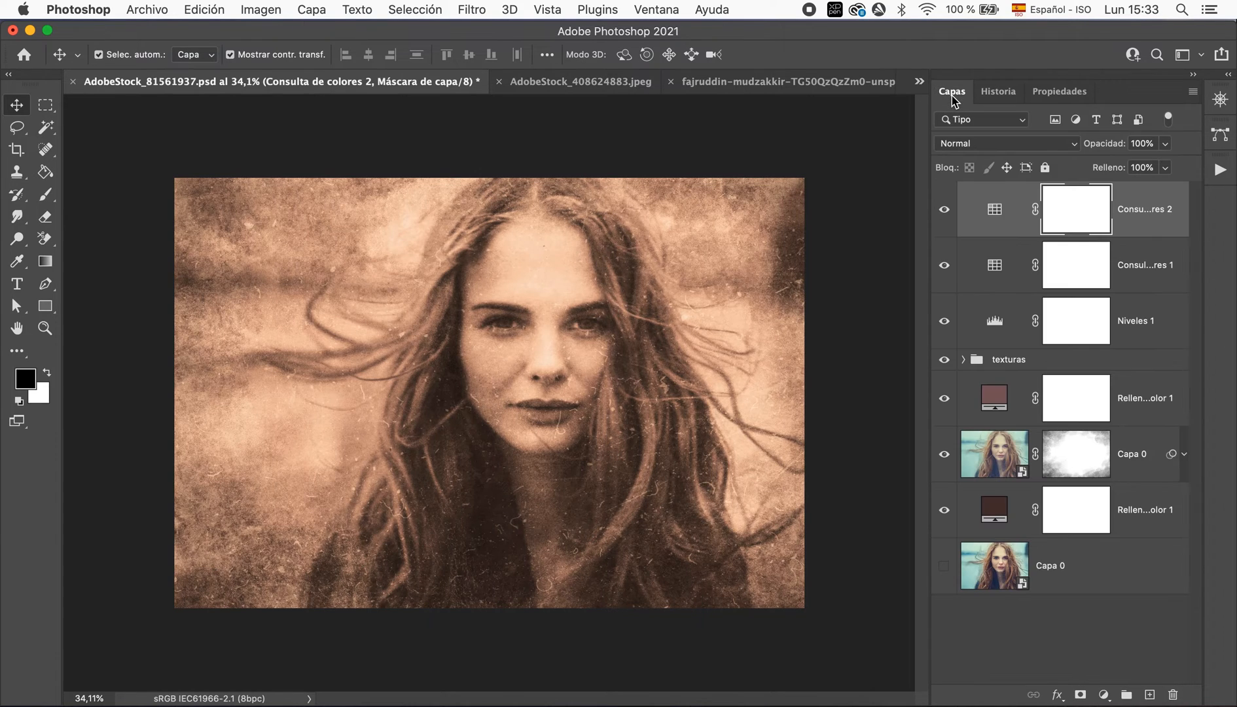
left_click(1026, 144)
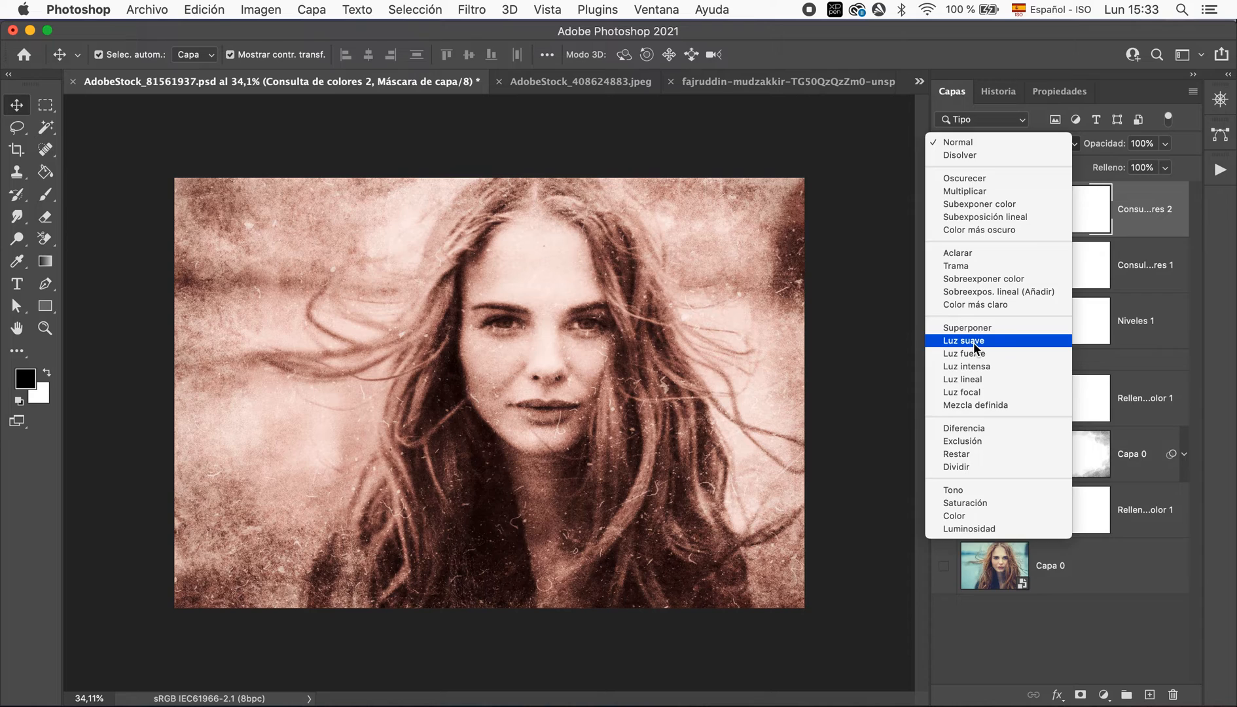
left_click(973, 343)
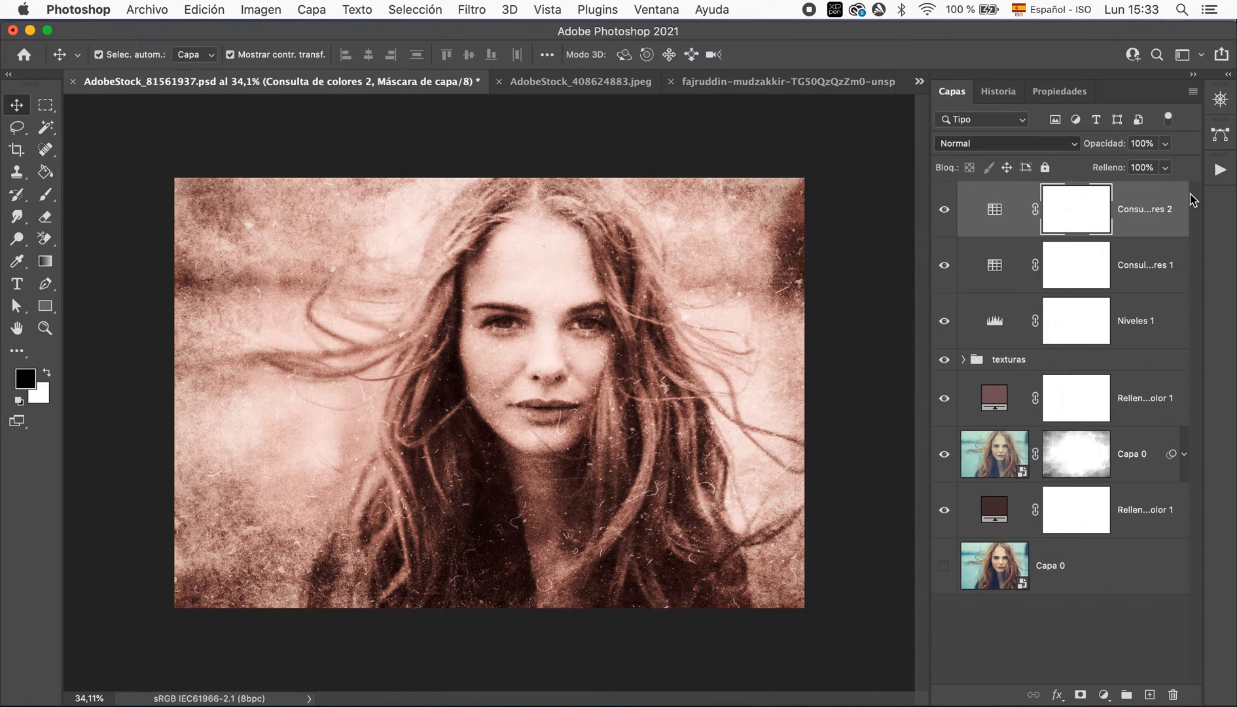
left_click(1165, 146)
left_click_drag(1165, 167, 1131, 168)
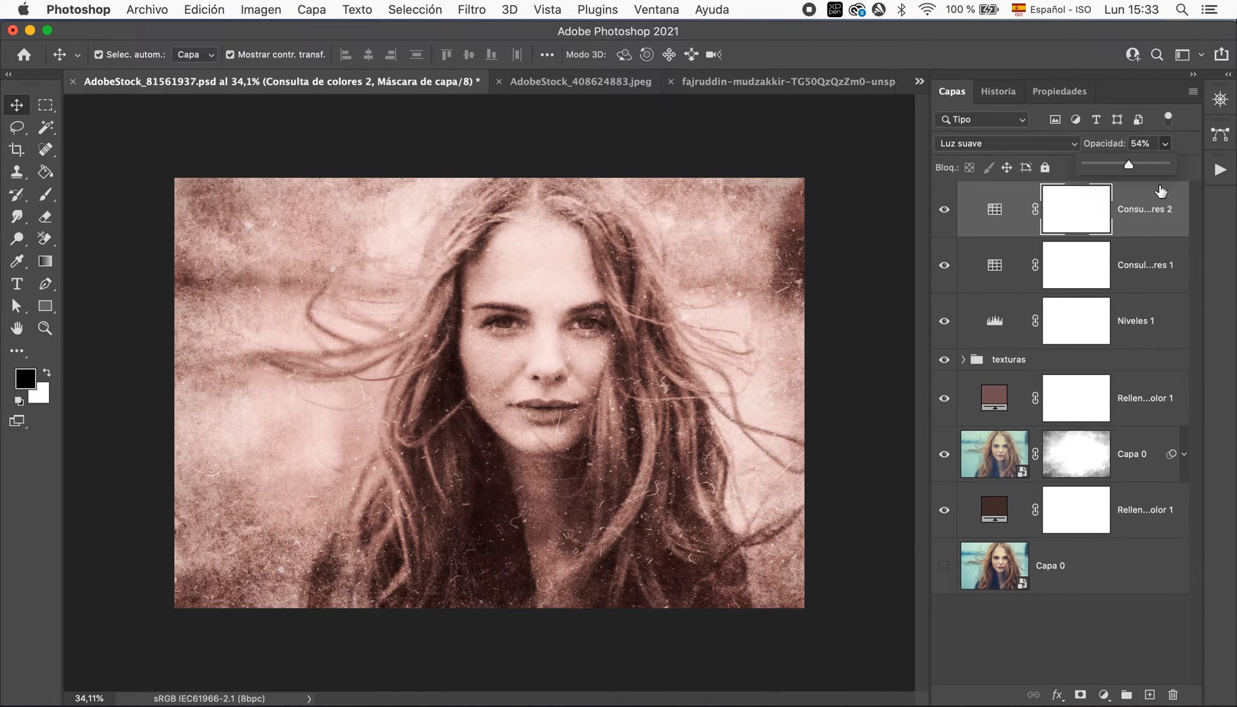
left_click(1119, 645)
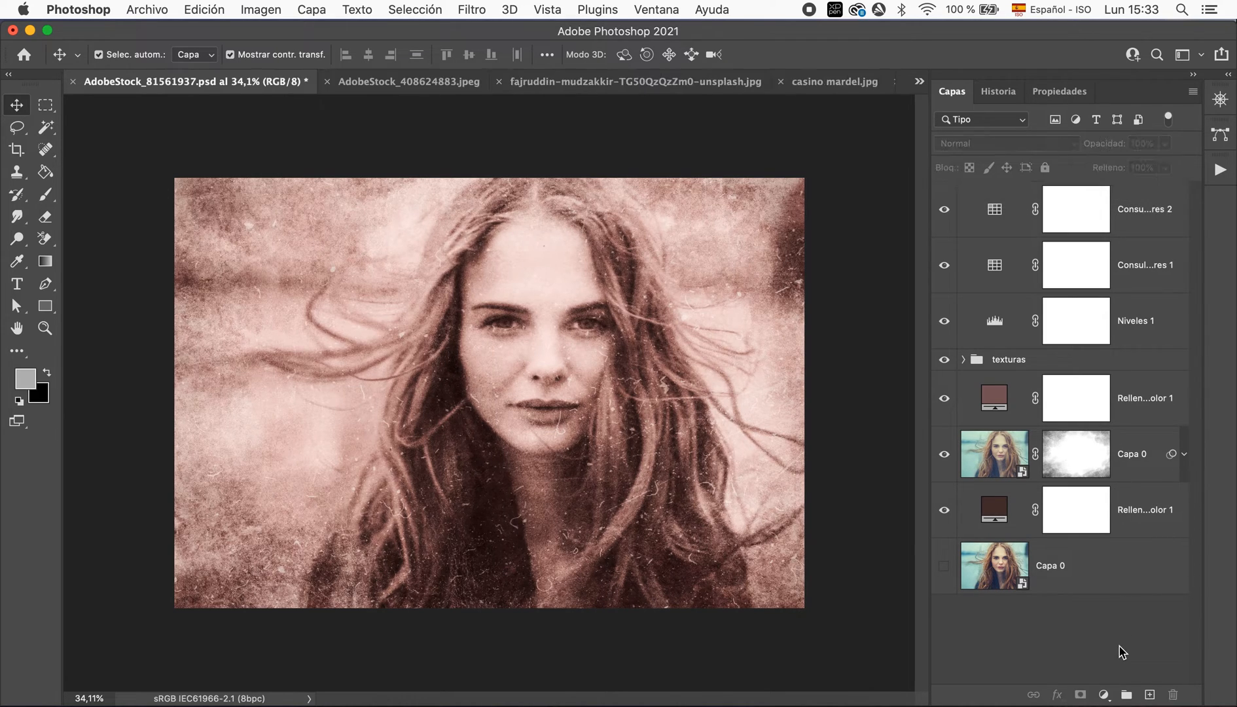
- Add a Corrección selectiva adjustment layer on top with Rojos set to Cian -10, Magenta +12, Amarillo +39 and Negro -20%
left_click(1104, 694)
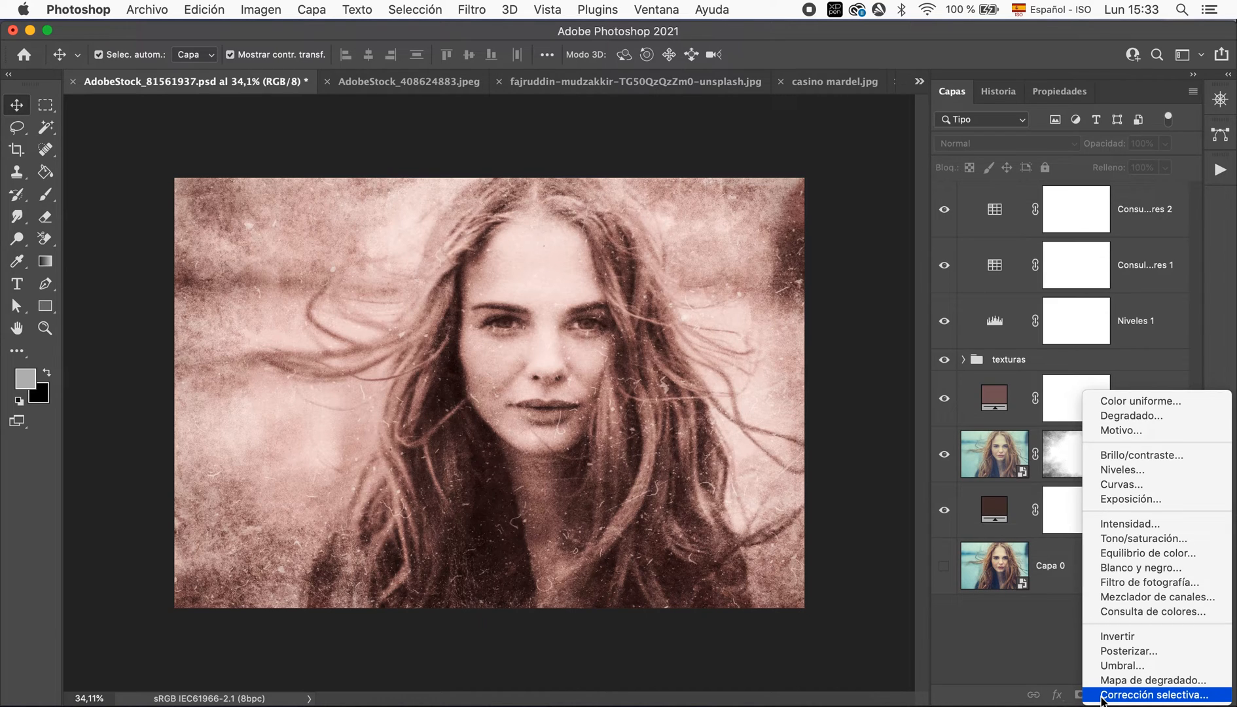
left_click(1151, 695)
left_click(1074, 173)
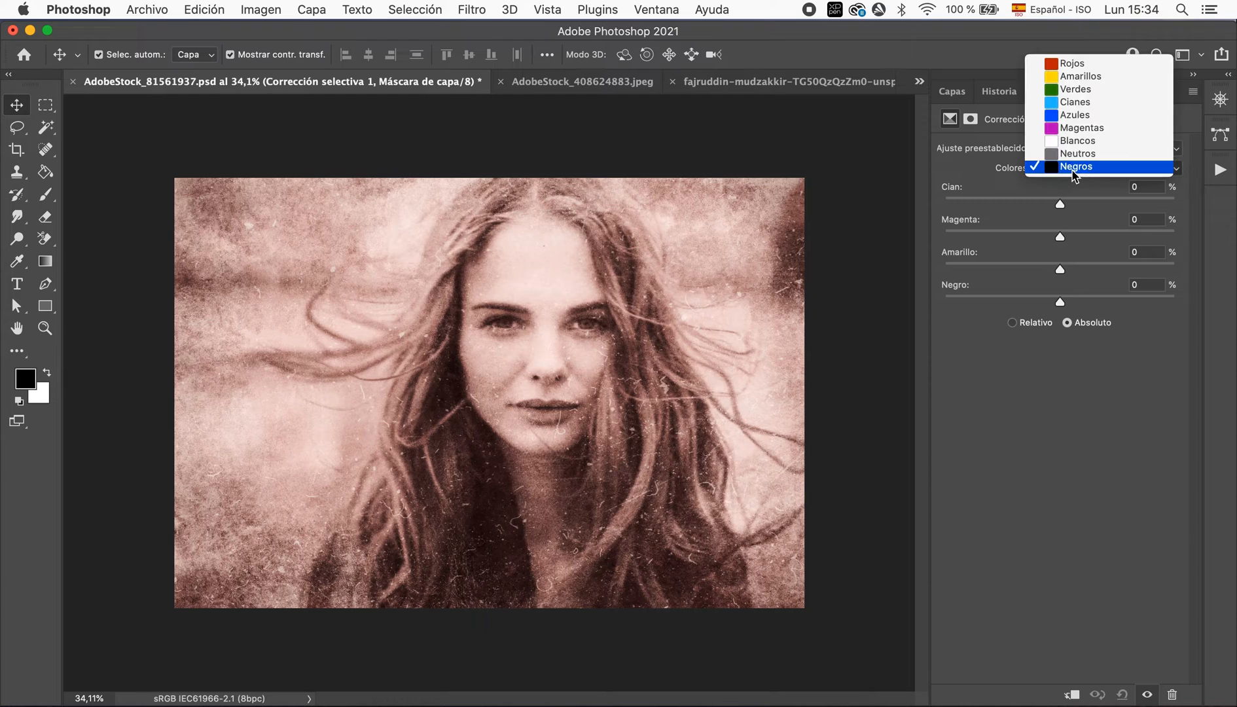
left_click(1105, 72)
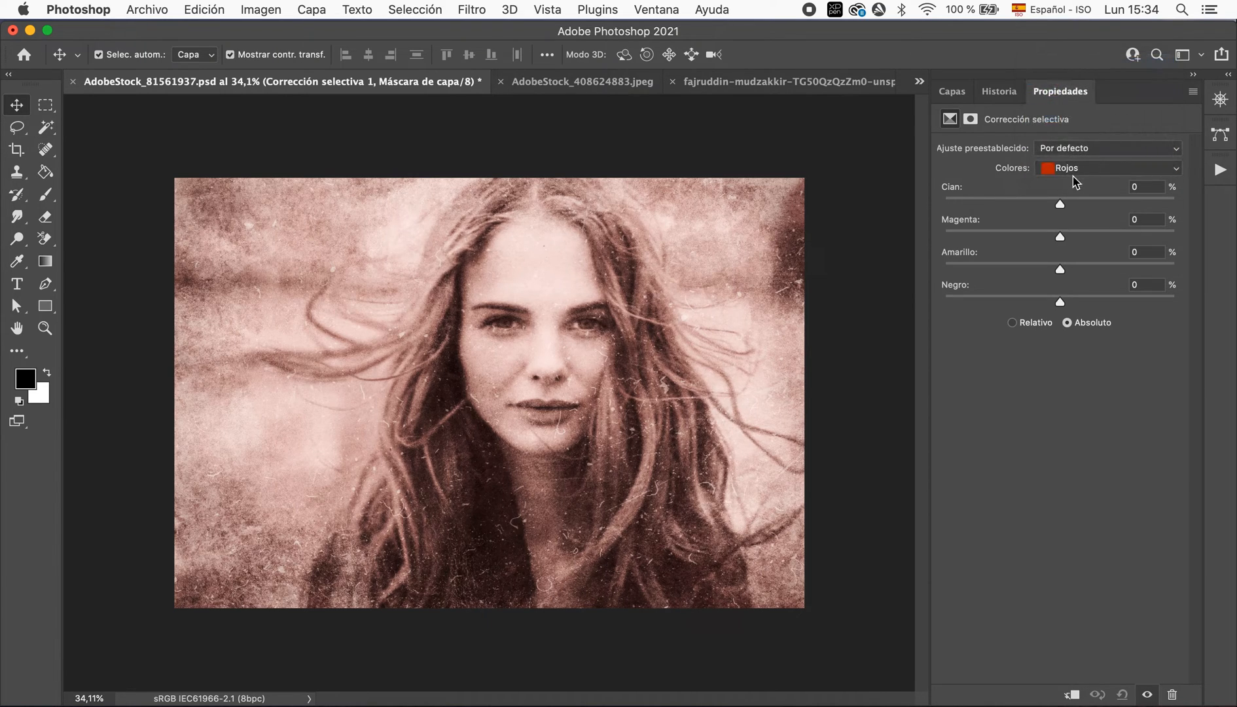
left_click_drag(1060, 204, 1047, 309)
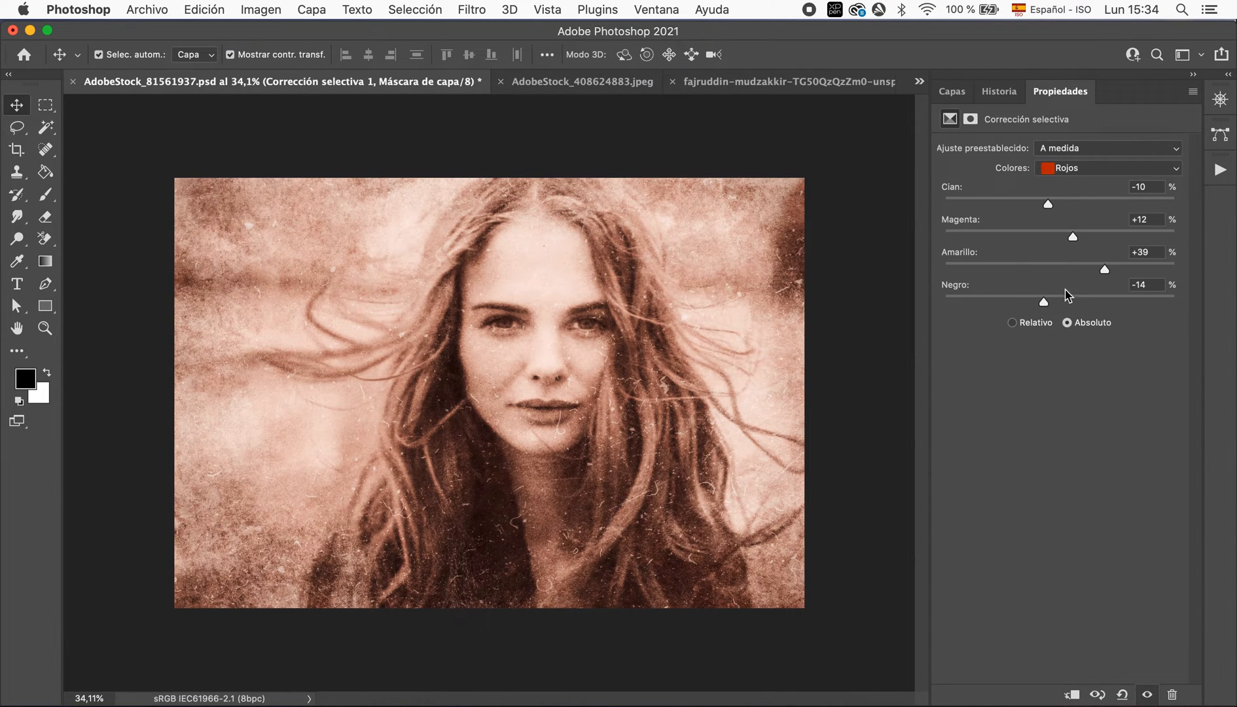
mouse_move(1049, 305)
left_mouse_down()
mouse_move(998, 306)
mouse_move(1039, 305)
left_mouse_up()
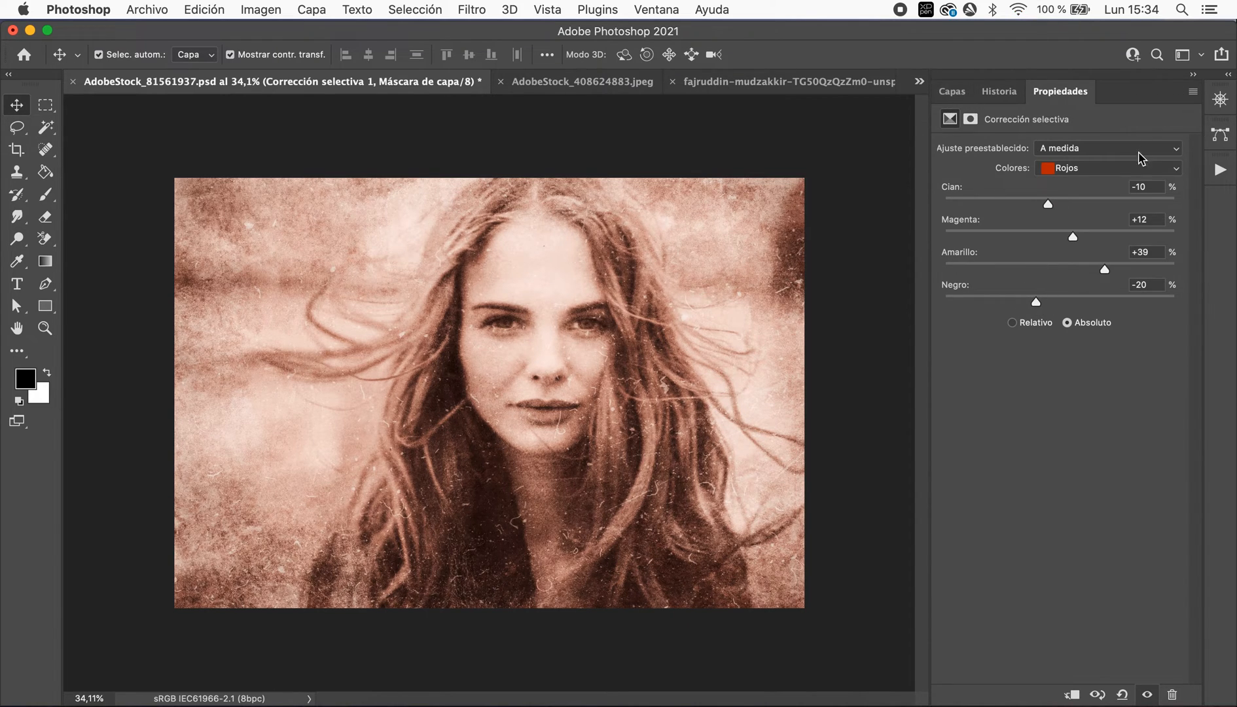
- Group the four adjustment layers from Niveles 1 to Corrección selectiva and name the group color
left_click(951, 101)
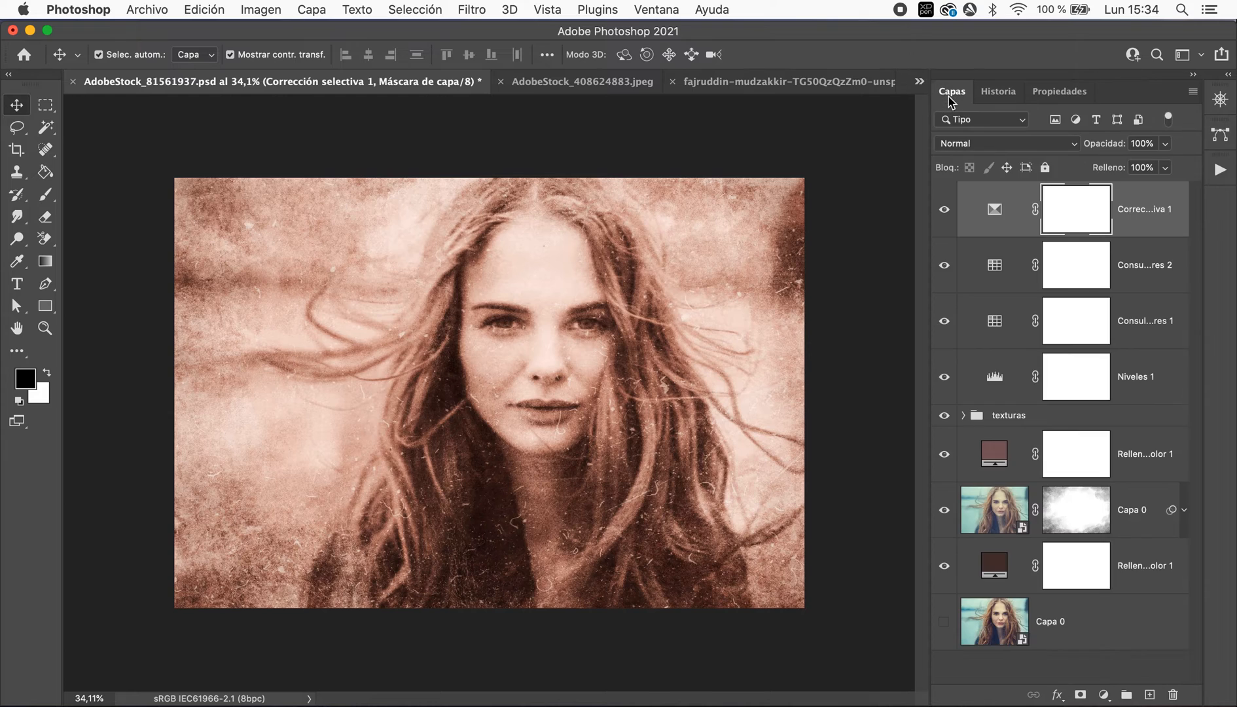
left_click(1154, 387, "shift")
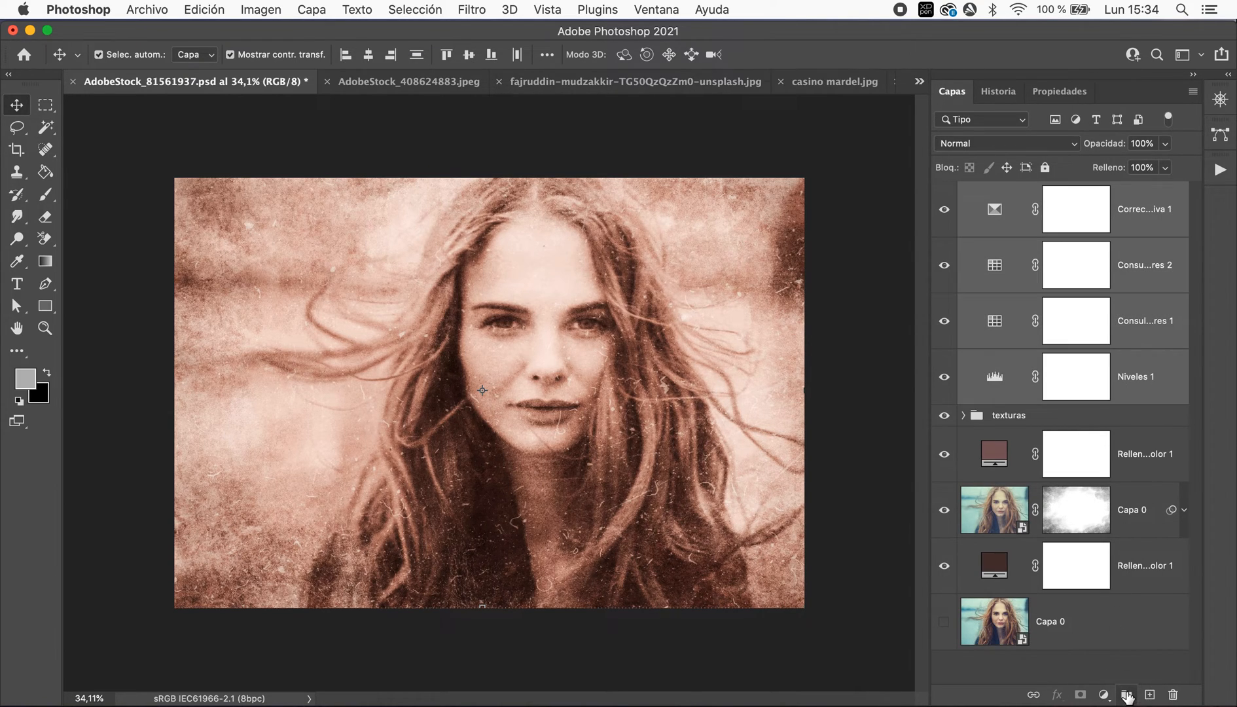
left_click(1126, 695)
left_click(1127, 695)
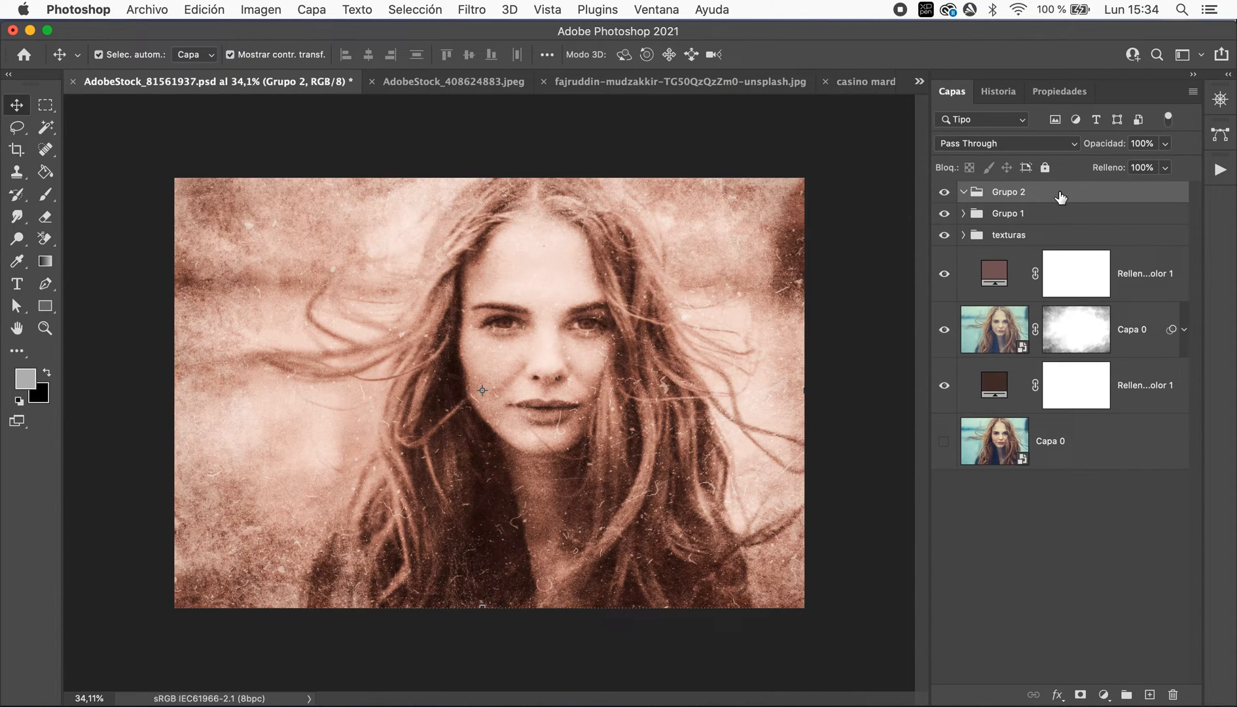
key("BackSpace")
double_click(1012, 194)
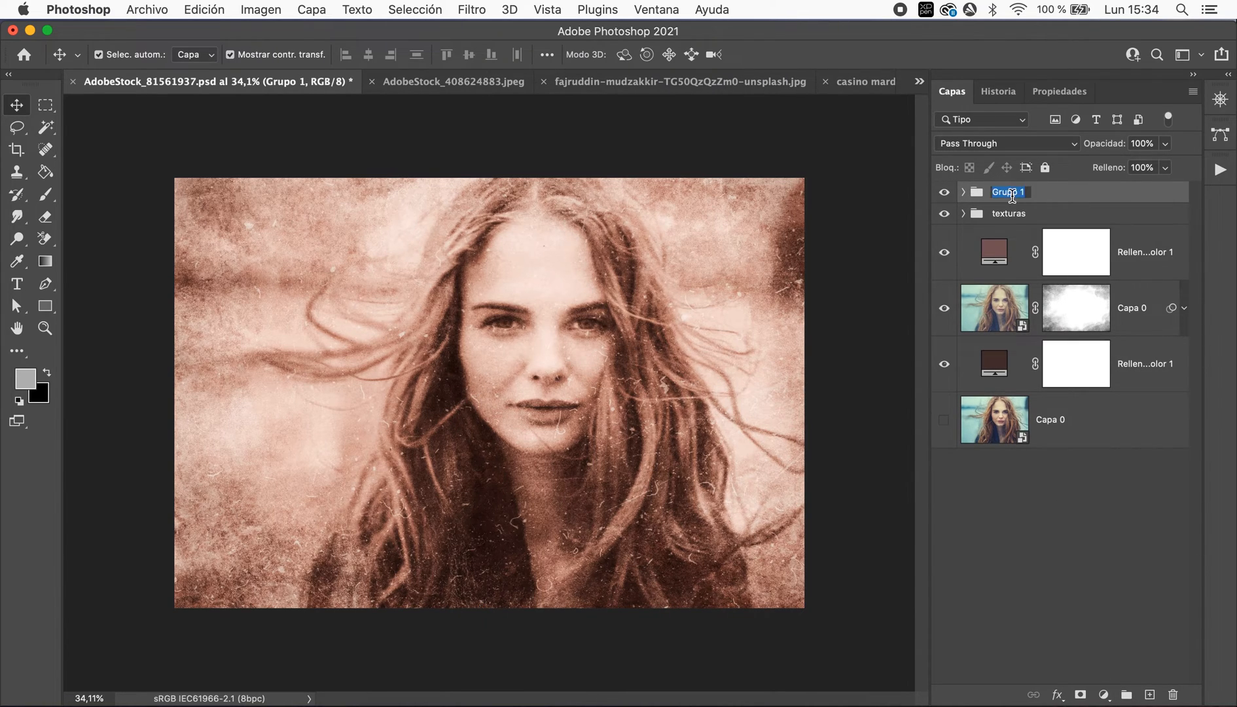
type("color")
key("Return")
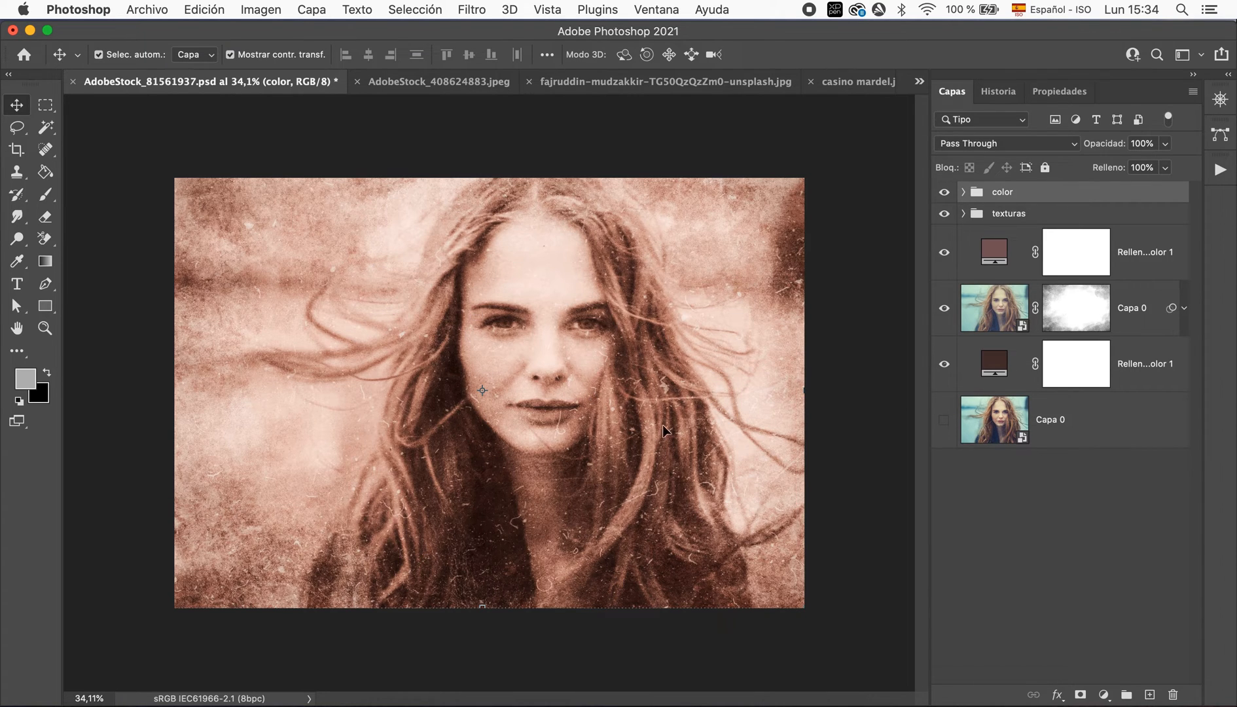
- Add a layer mask to the texturas group and paint black over the woman's face with a soft brush at 15% flow
scroll(580, 363, "up", 5)
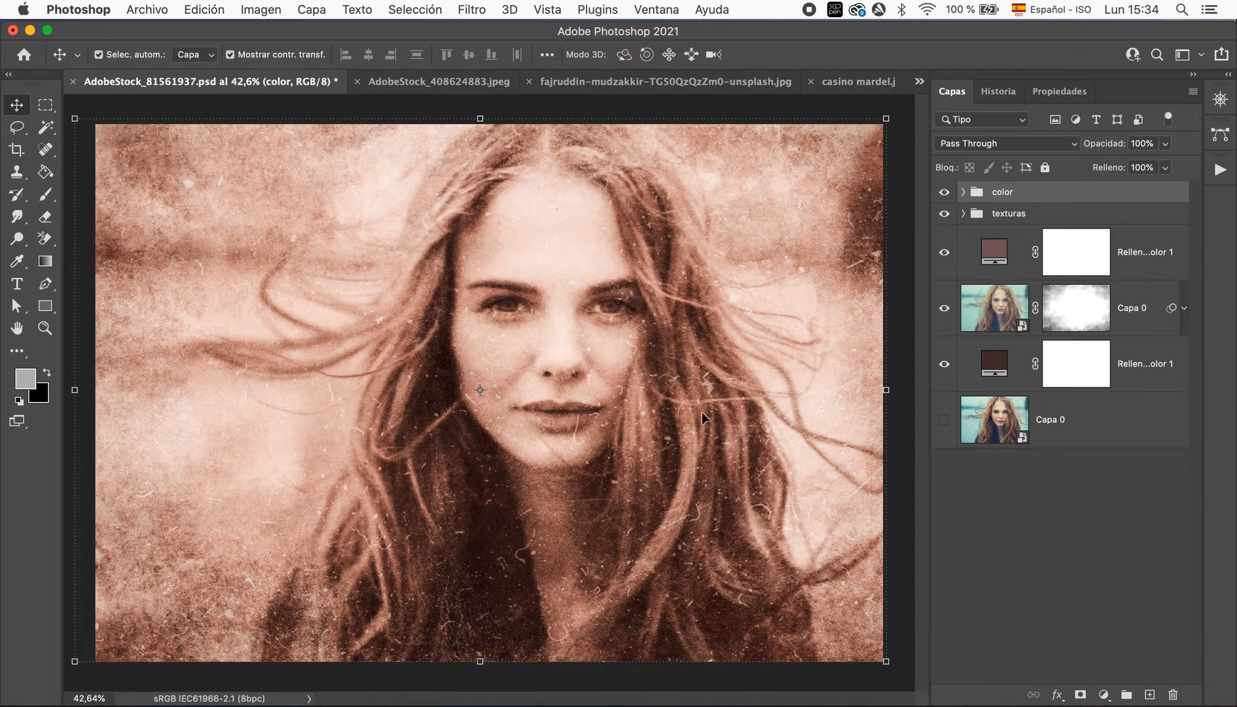
left_click(1067, 216)
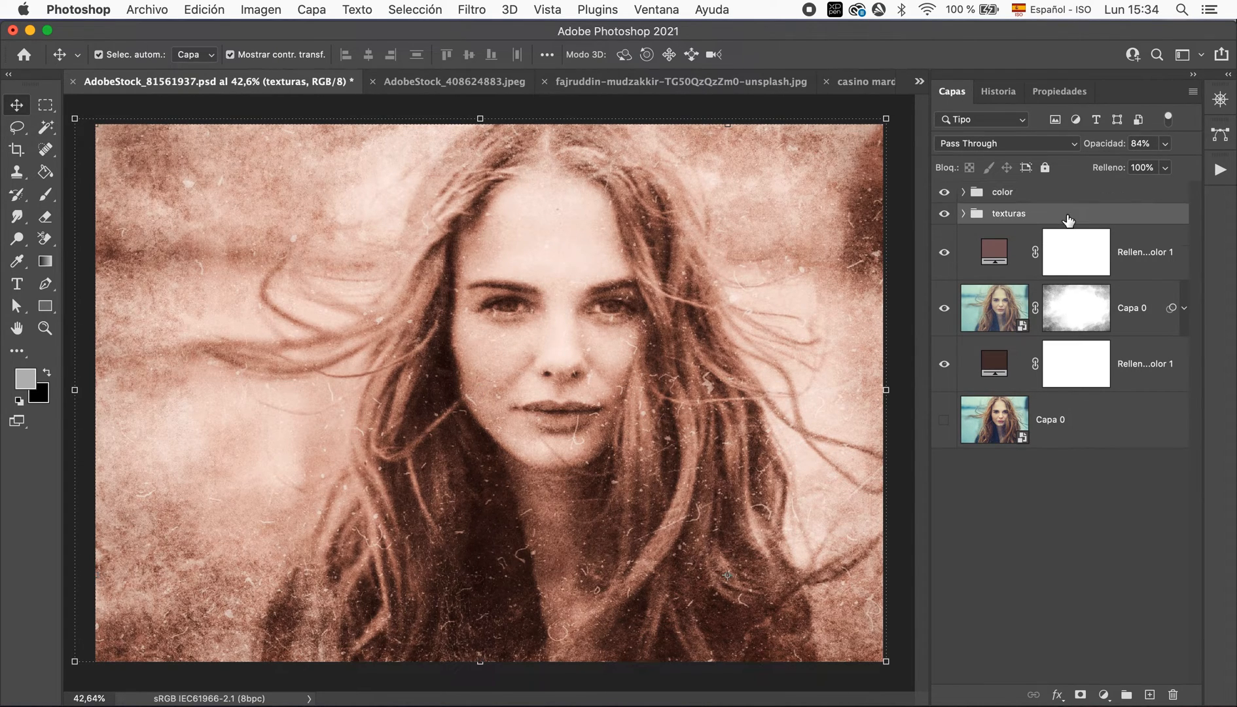
left_click(1080, 695)
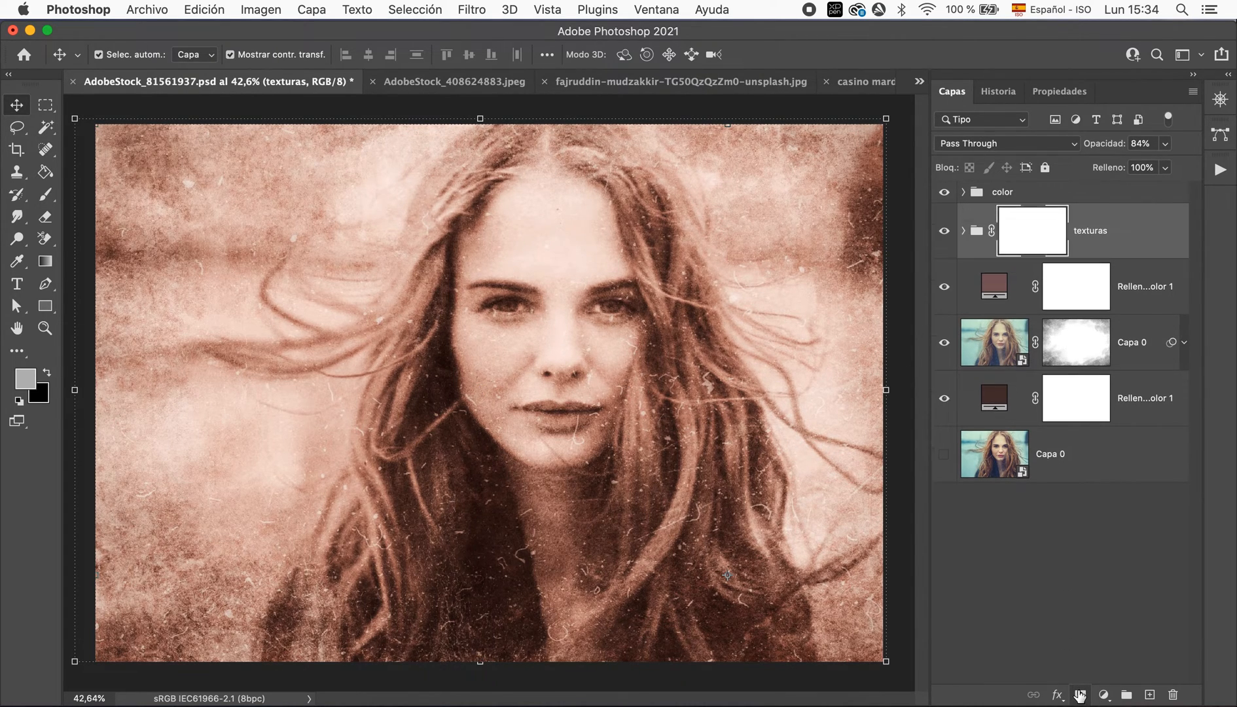
left_click(46, 194)
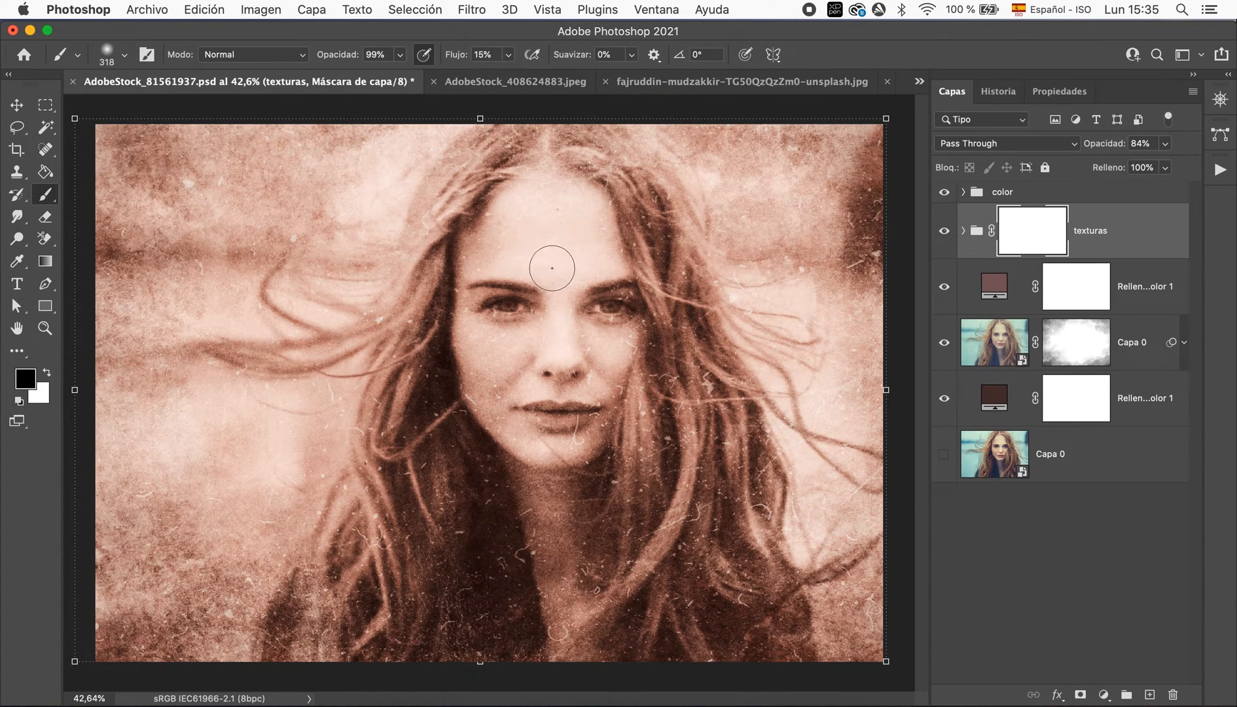
mouse_move(497, 312)
left_mouse_down()
mouse_move(504, 388)
mouse_move(575, 426)
mouse_move(590, 396)
mouse_move(571, 416)
mouse_move(579, 427)
mouse_move(599, 298)
mouse_move(588, 366)
mouse_move(618, 338)
mouse_move(605, 370)
mouse_move(589, 293)
mouse_move(510, 234)
mouse_move(523, 374)
mouse_move(511, 403)
mouse_move(493, 377)
mouse_move(490, 340)
mouse_move(532, 381)
mouse_move(544, 364)
mouse_move(578, 369)
mouse_move(560, 397)
mouse_move(517, 422)
mouse_move(536, 440)
mouse_move(497, 380)
mouse_move(491, 267)
mouse_move(506, 234)
mouse_move(556, 226)
left_mouse_up()
mouse_move(504, 275)
left_mouse_down()
mouse_move(517, 312)
mouse_move(544, 326)
mouse_move(571, 317)
mouse_move(580, 226)
mouse_move(510, 207)
mouse_move(434, 240)
left_mouse_up()
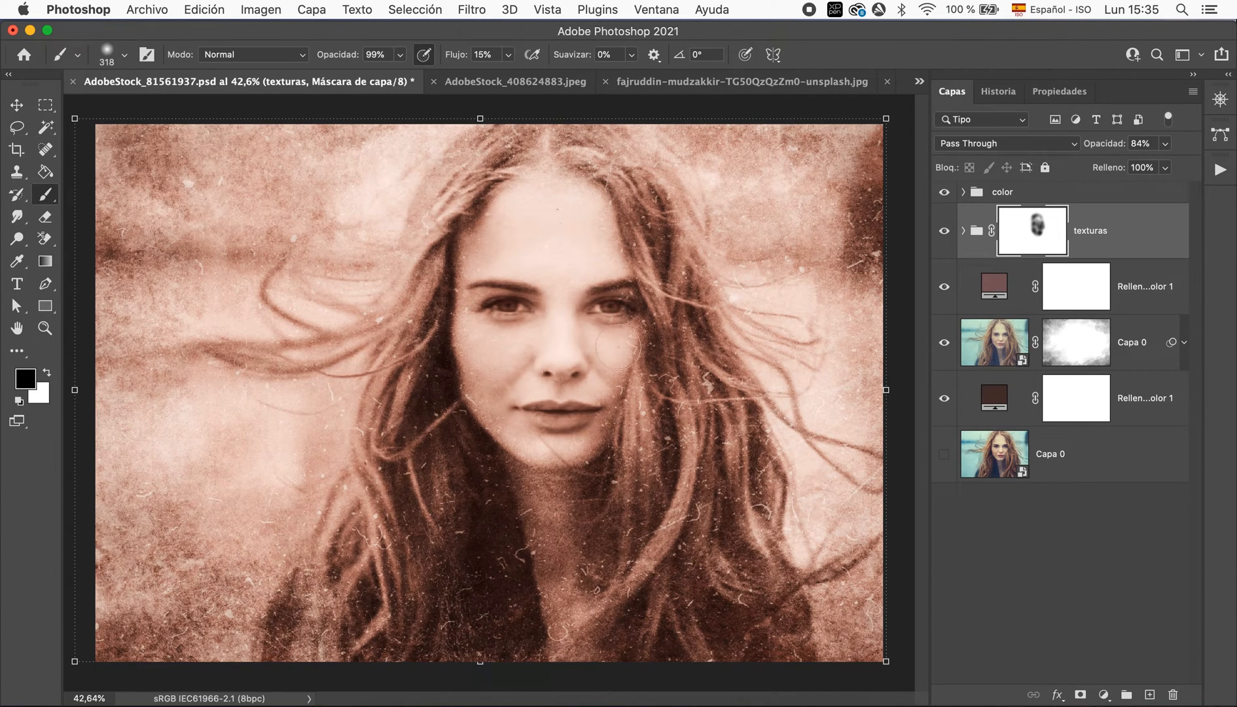
- Feather the texturas group's layer mask by 161,6 px
double_click(1042, 241)
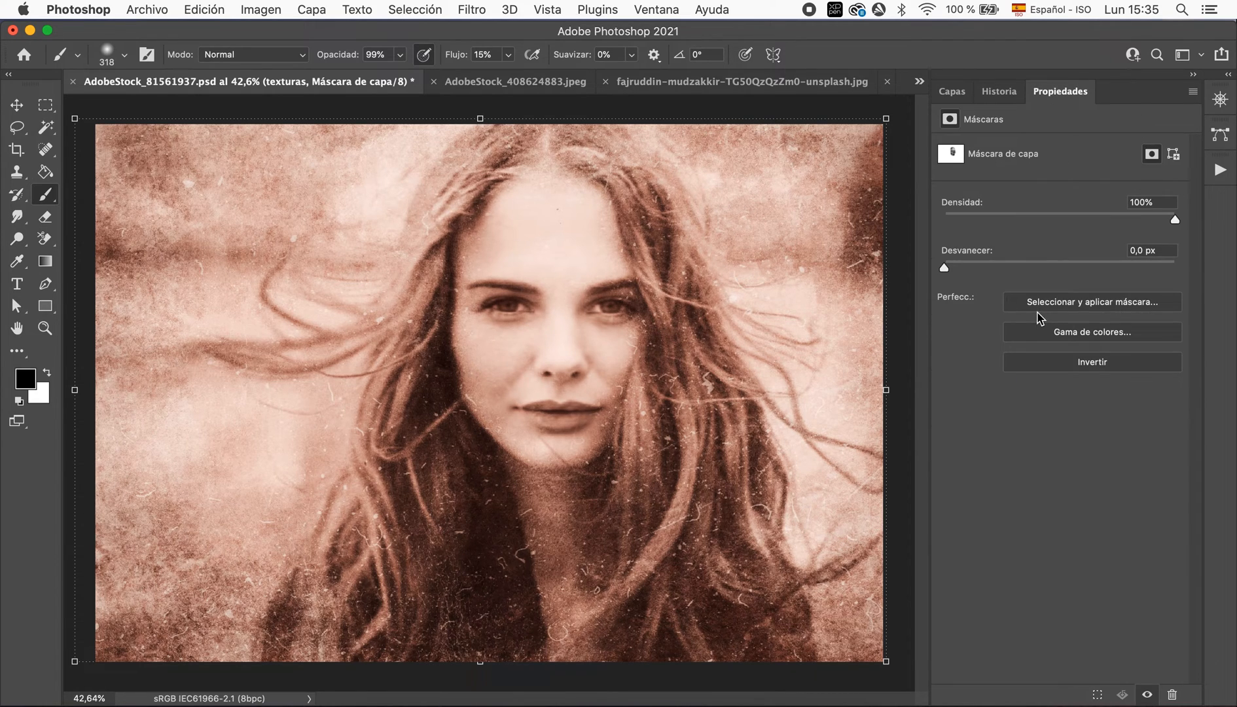
left_click_drag(946, 266, 1117, 274)
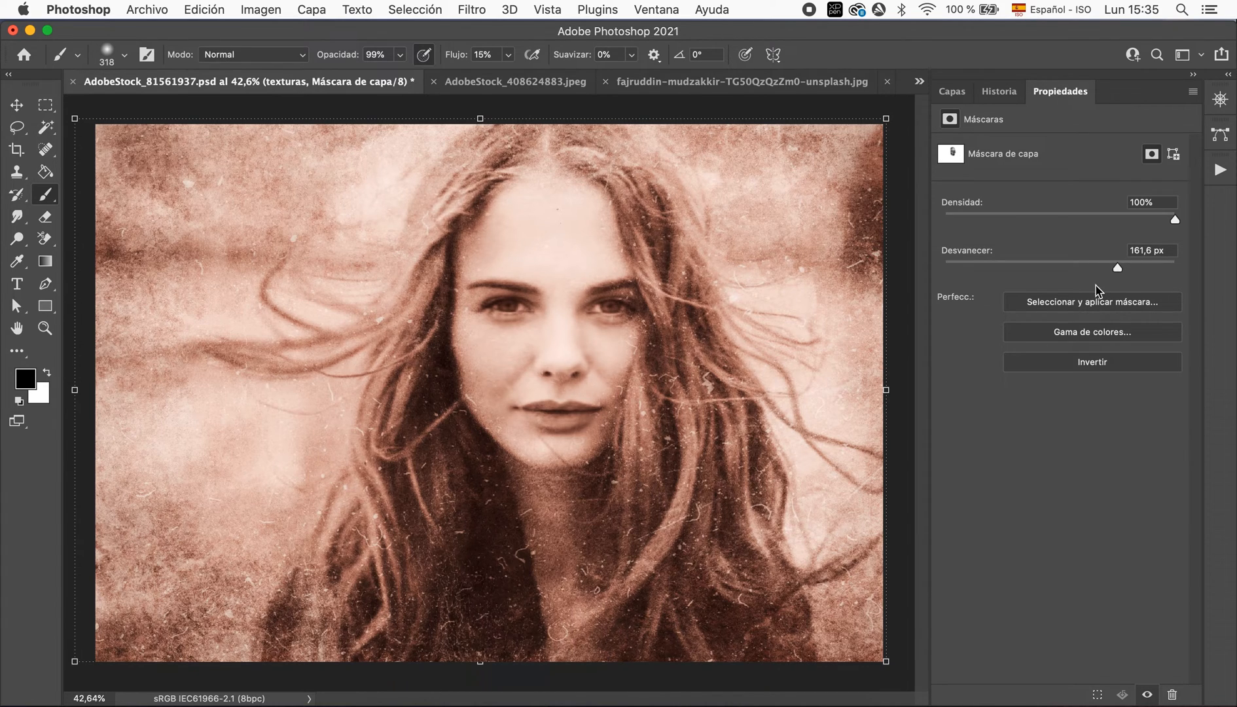
left_click(952, 91)
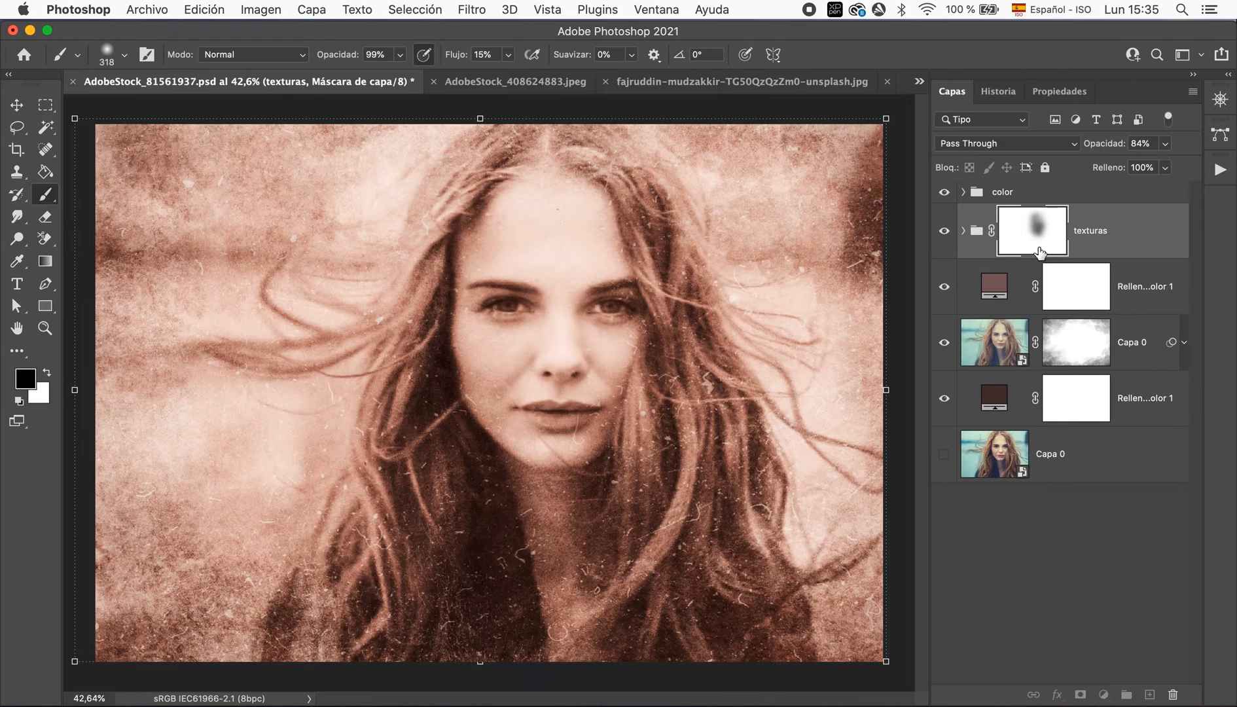
- Inspect the texturas group's layer mask on its own and increase its feather to 322,6 px
left_click(1045, 242, "alt")
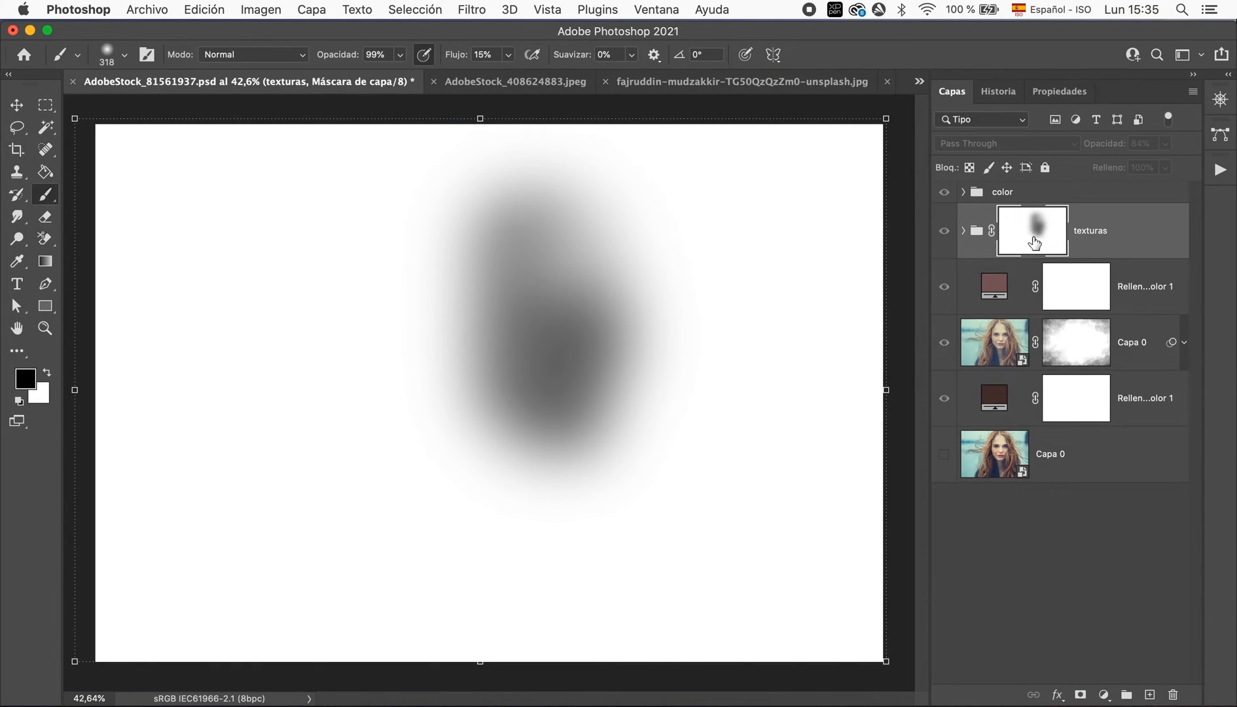
left_click(1033, 239, "alt")
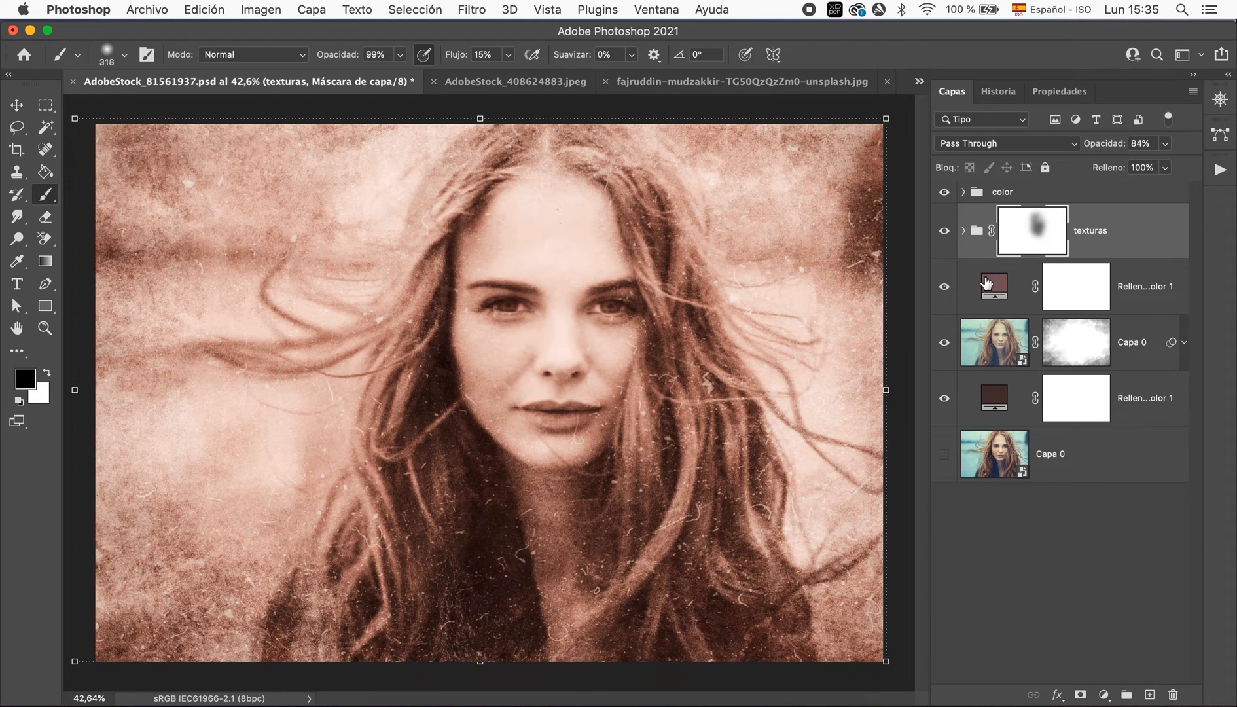
double_click(1027, 237)
left_click_drag(1117, 267, 1139, 267)
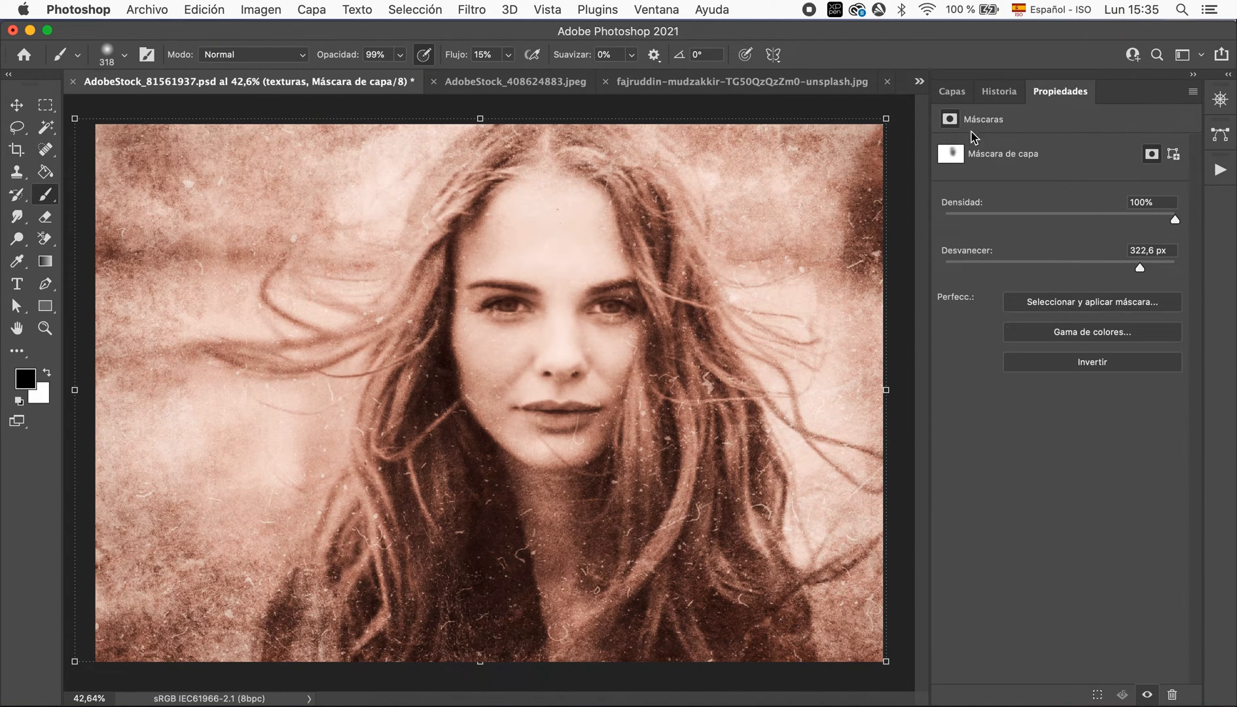
left_click(951, 95)
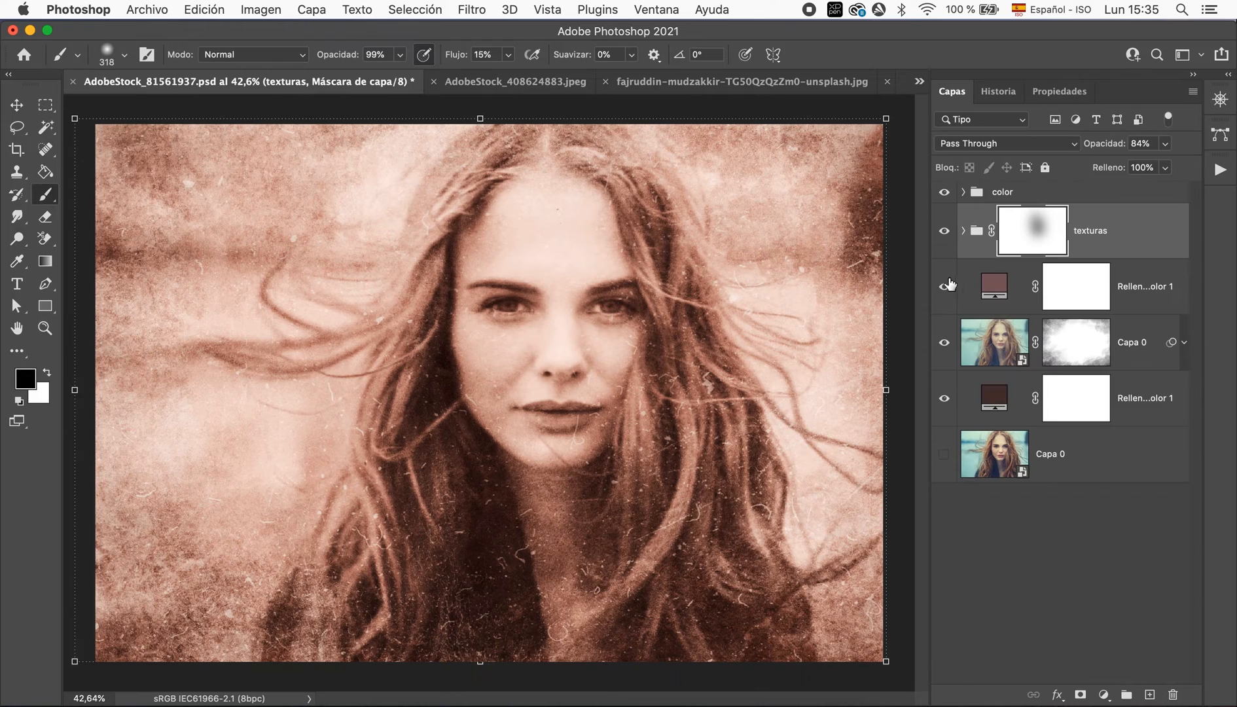
left_click(1053, 197)
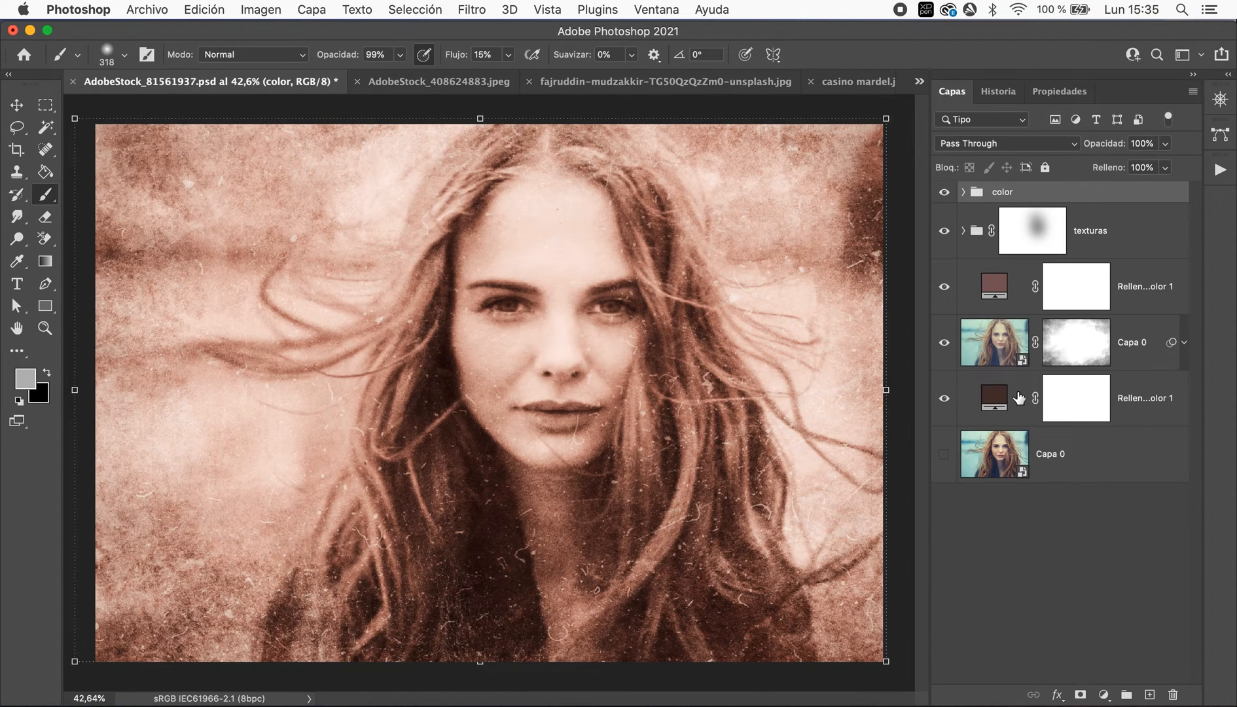
- Test near-black shades on the colour fill layer beneath the masked portrait, and set it to a light pink
left_click(993, 407)
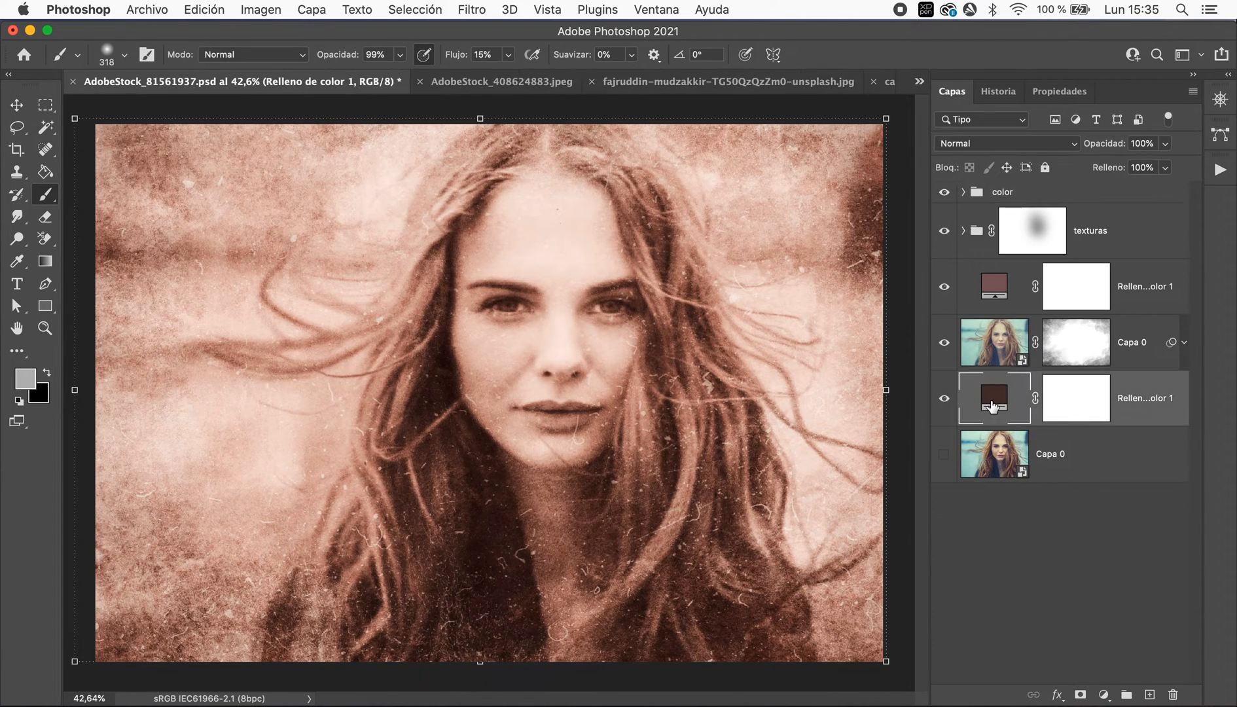
double_click(993, 407)
left_click_drag(810, 162, 908, 157)
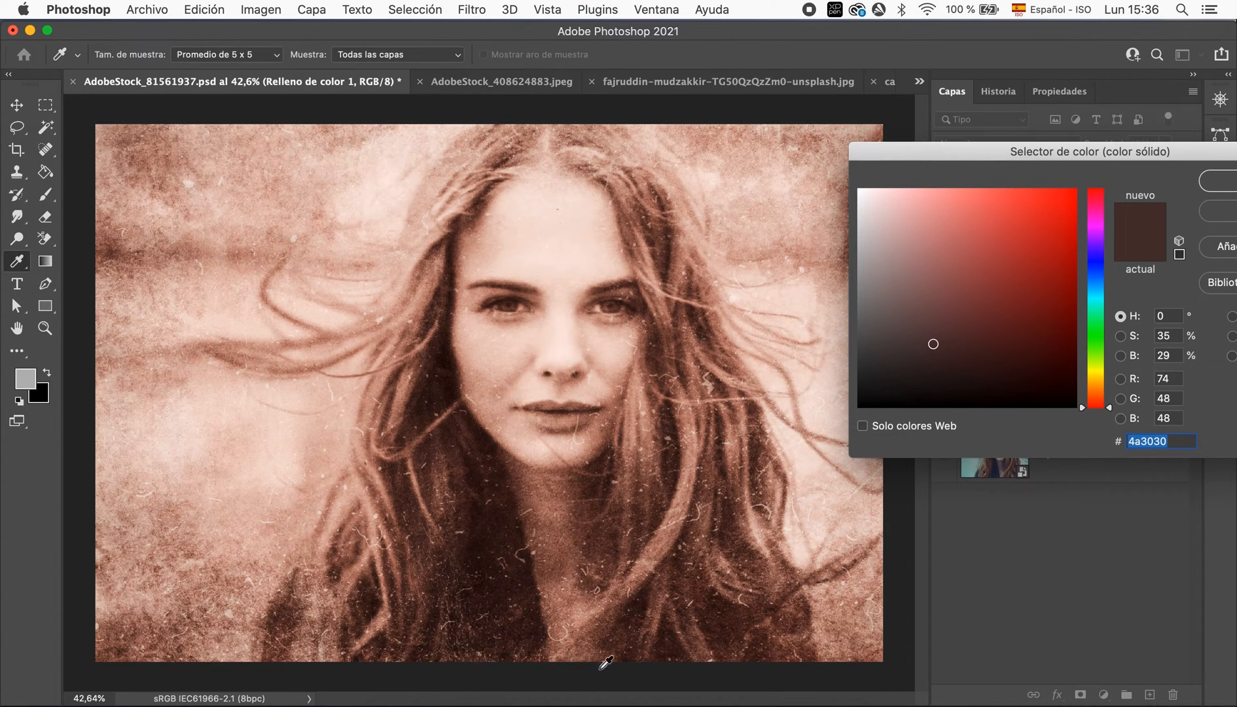
left_click_drag(933, 343, 929, 407)
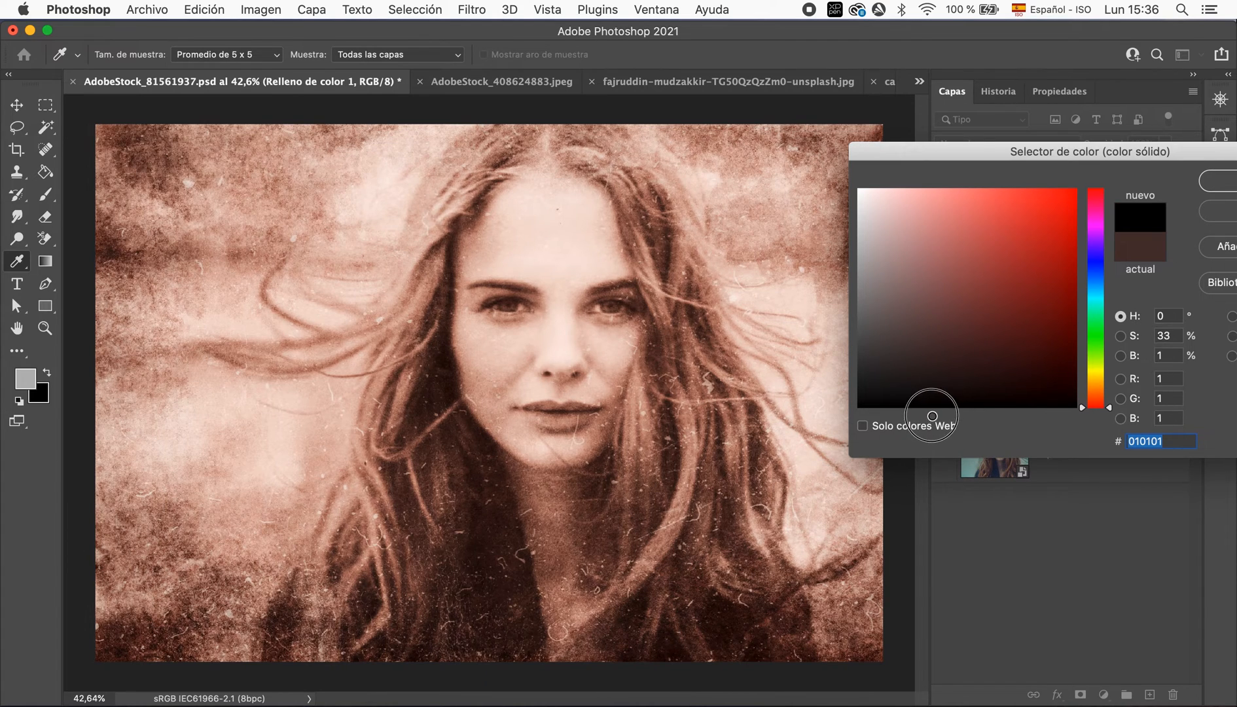
left_click(1064, 401)
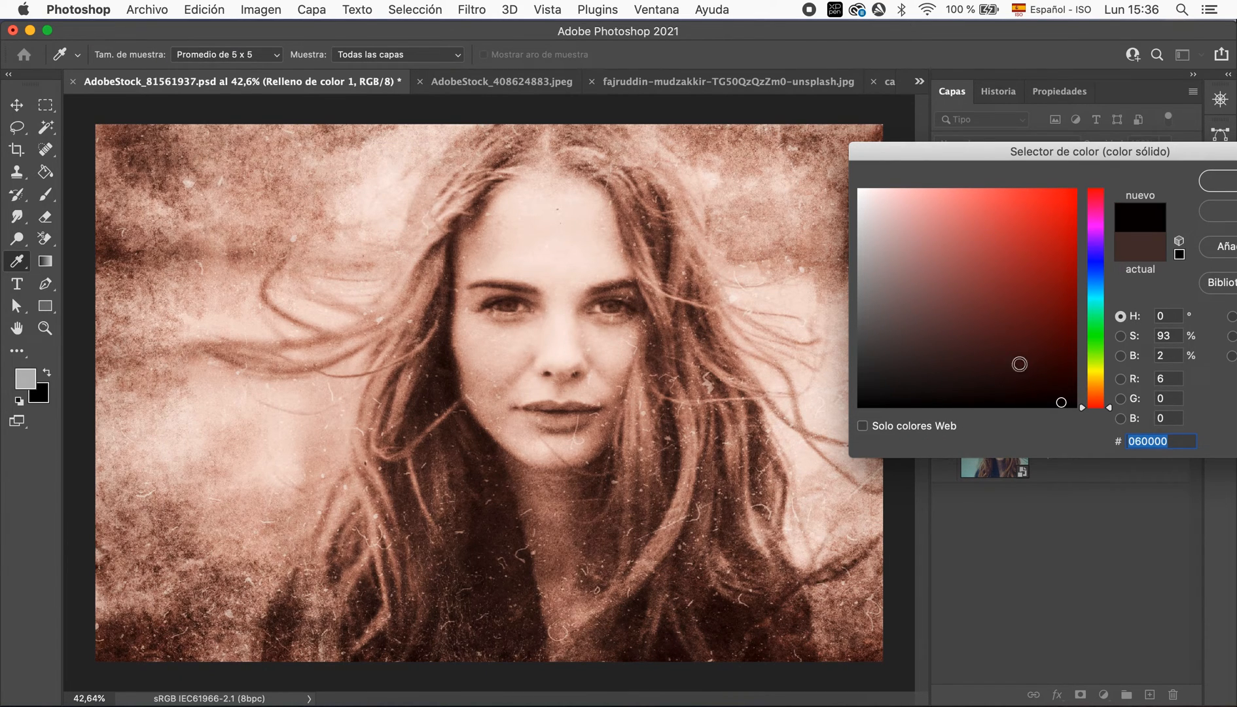
left_click(858, 190)
left_click(884, 197)
left_click(901, 195)
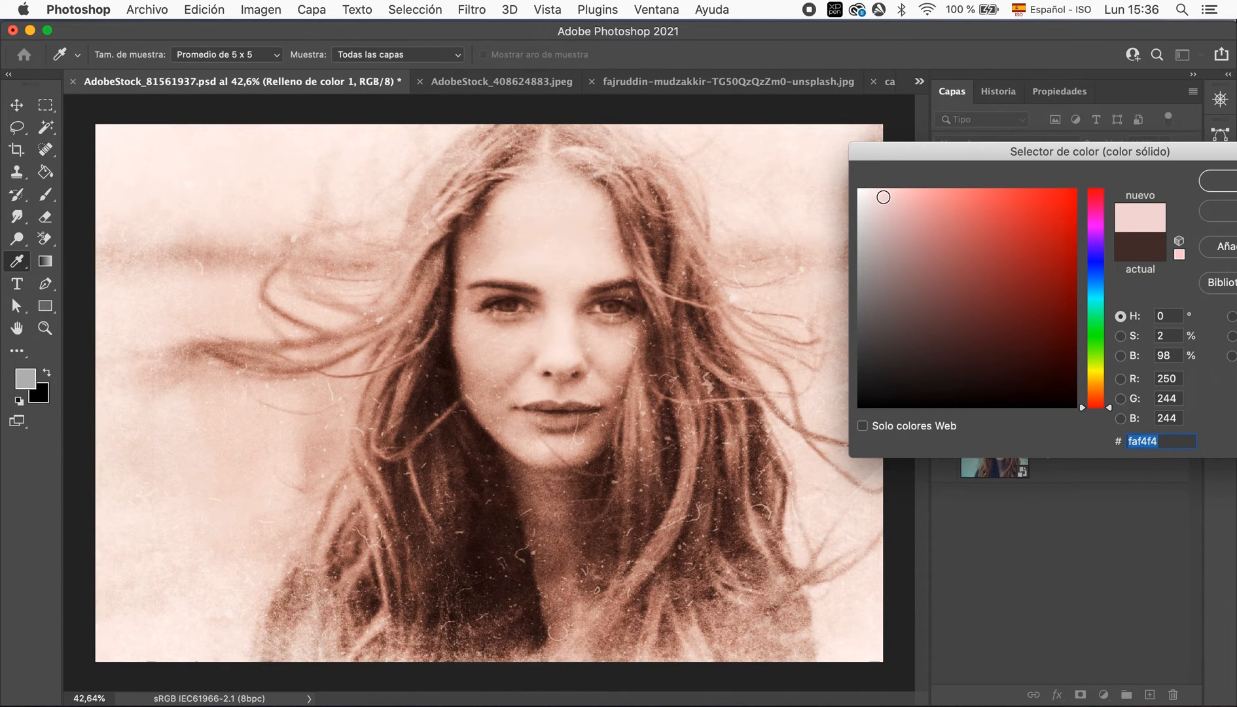
left_click(901, 195)
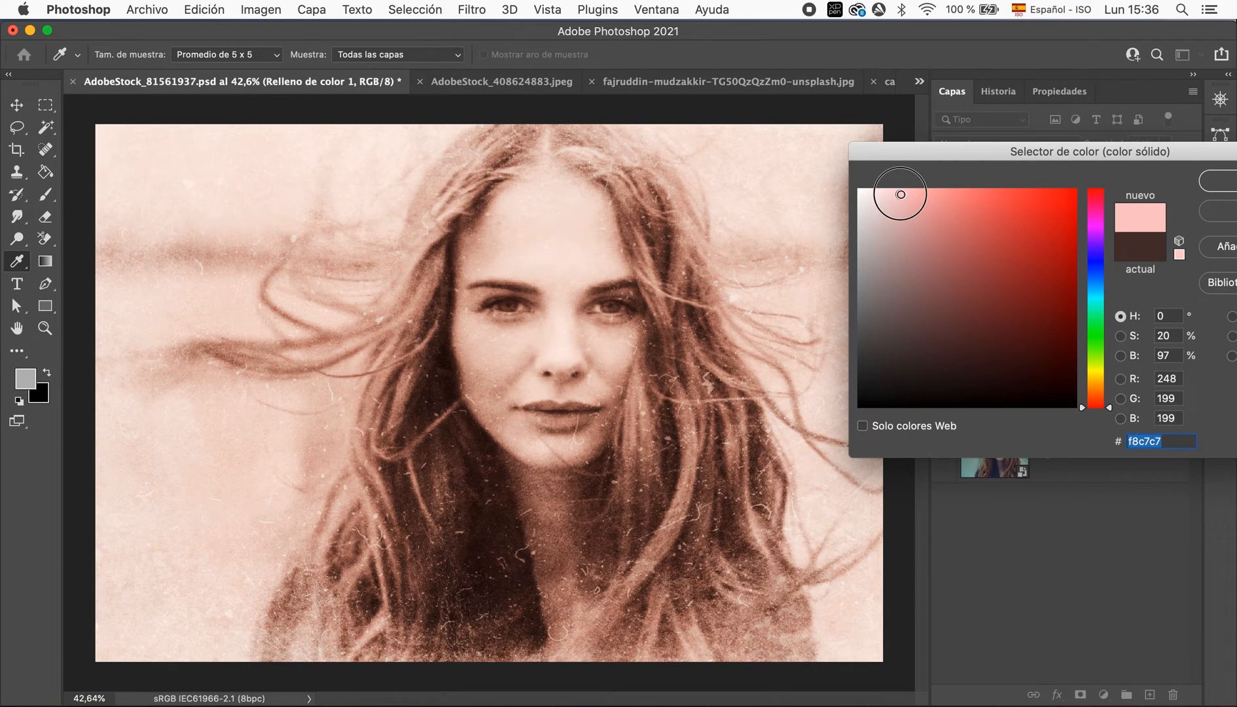
left_click(905, 194)
left_click_drag(929, 152, 818, 134)
left_click(1038, 157)
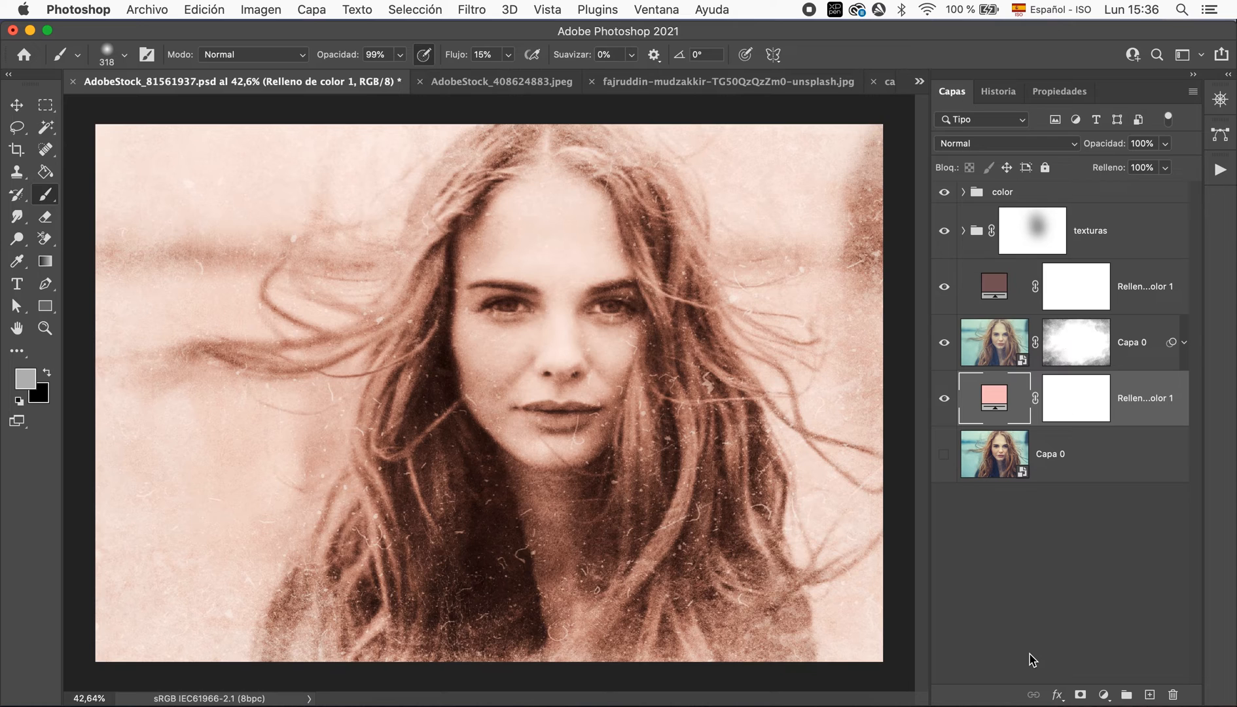
- Switch to AdobeStock_408624883.jpeg and set the bottom colour fill layer to cream #efe3d3
left_click(507, 89)
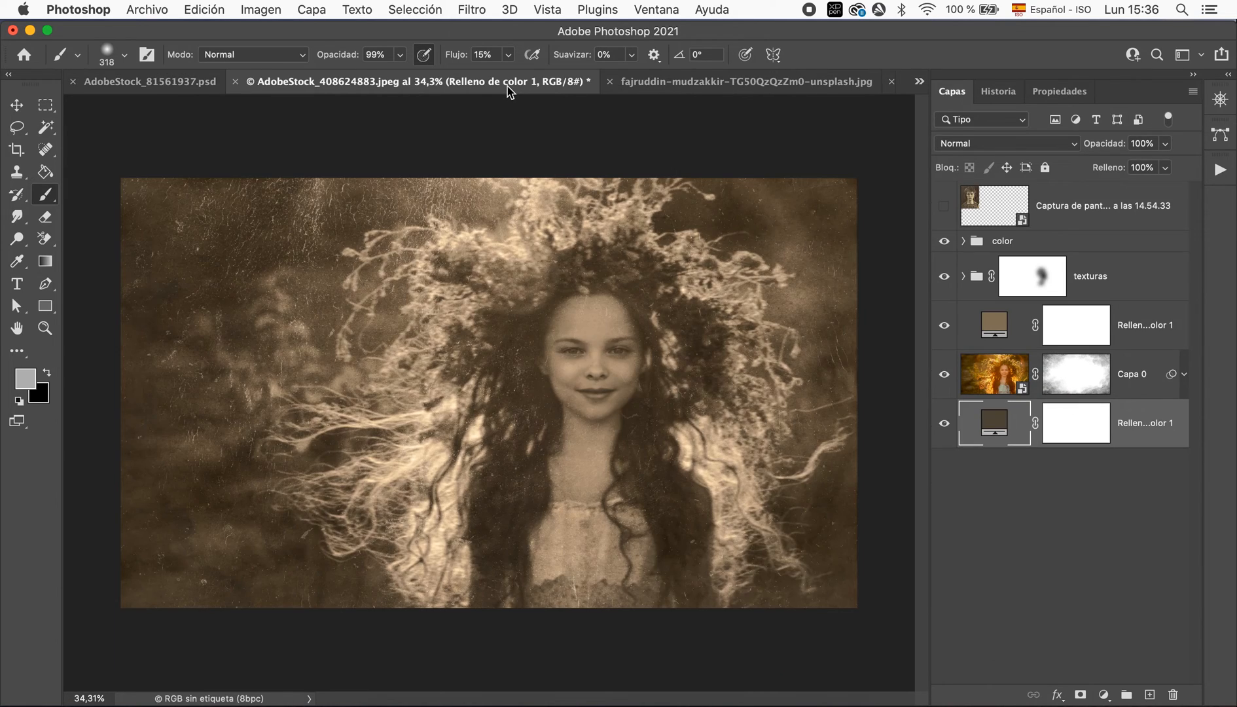
double_click(995, 427)
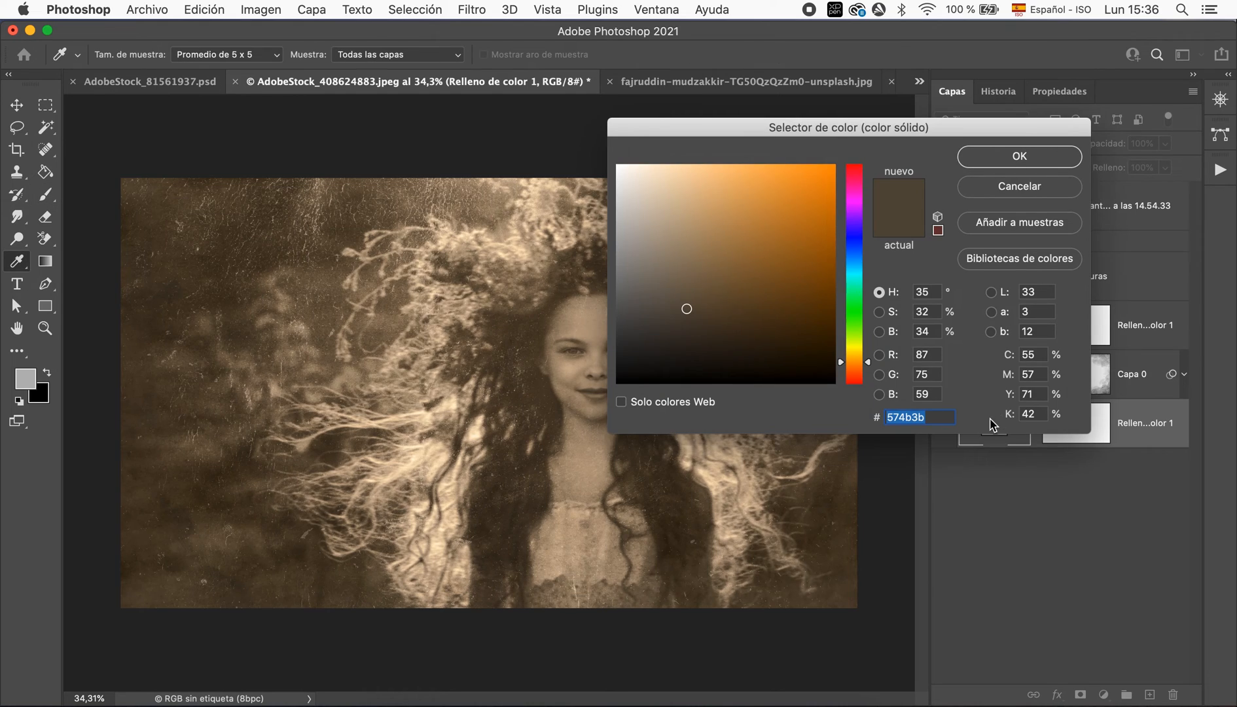
left_click_drag(754, 139, 891, 123)
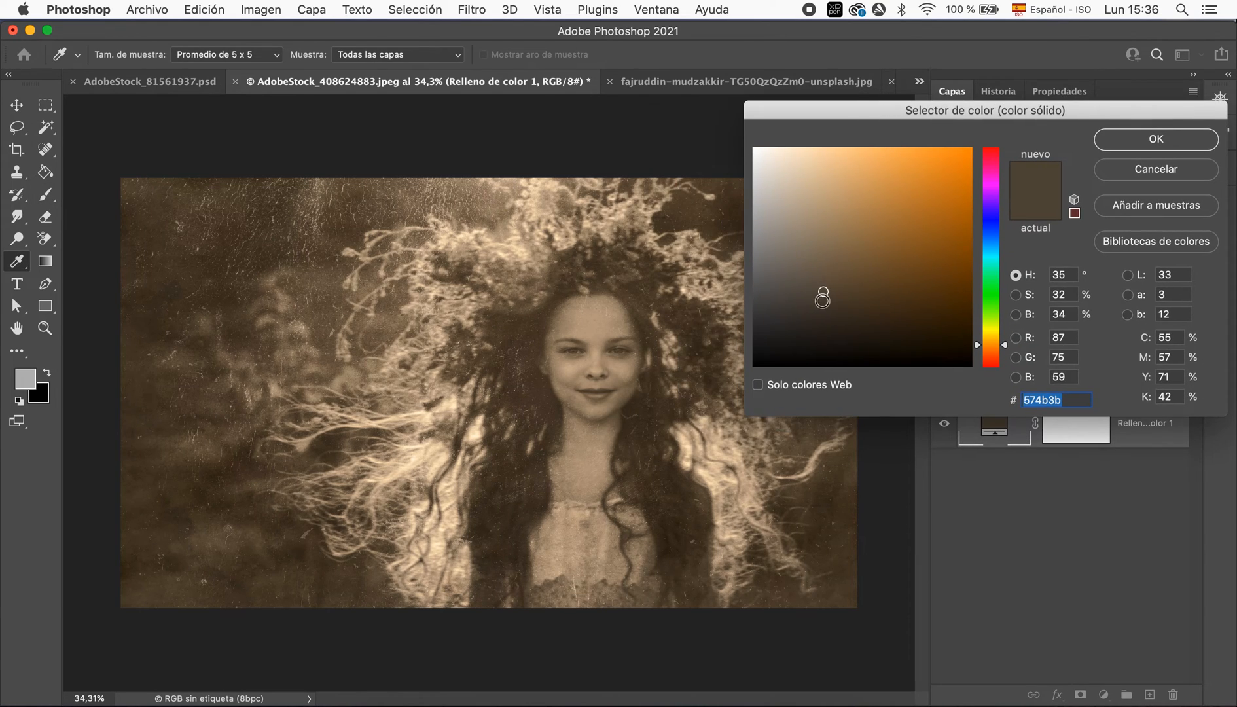
left_click(866, 351)
left_click(866, 352)
left_click(778, 161)
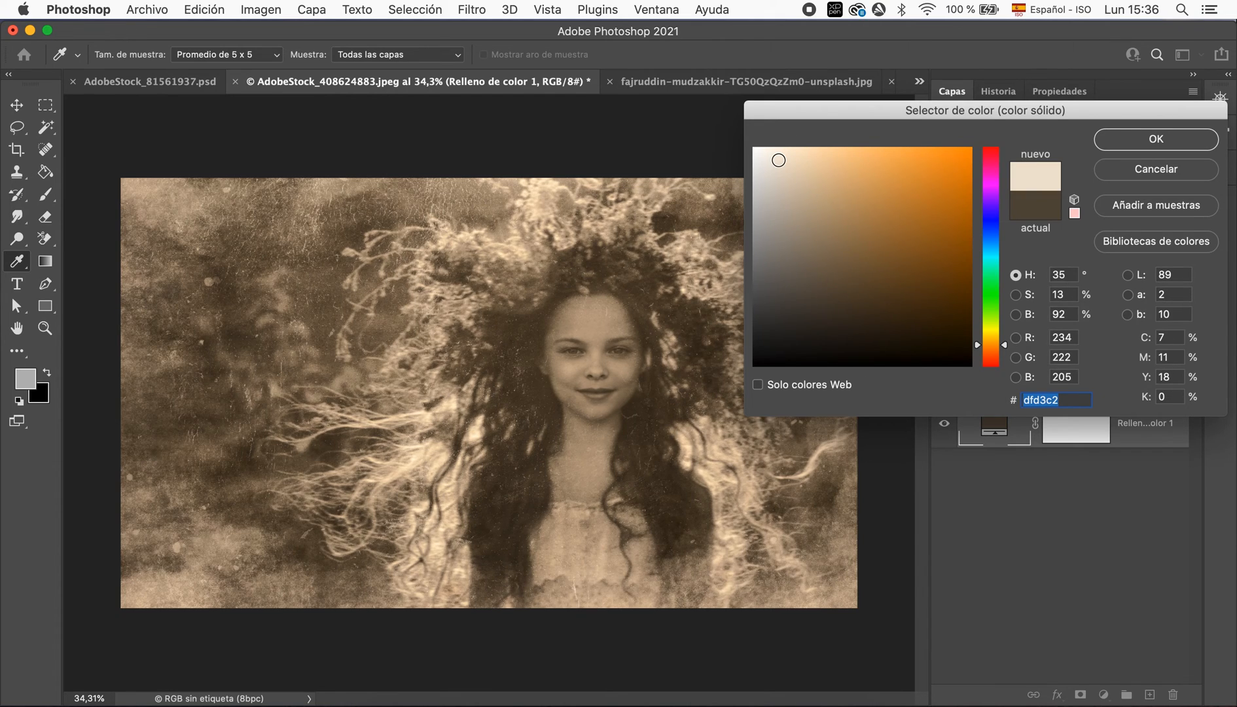
left_click(1138, 140)
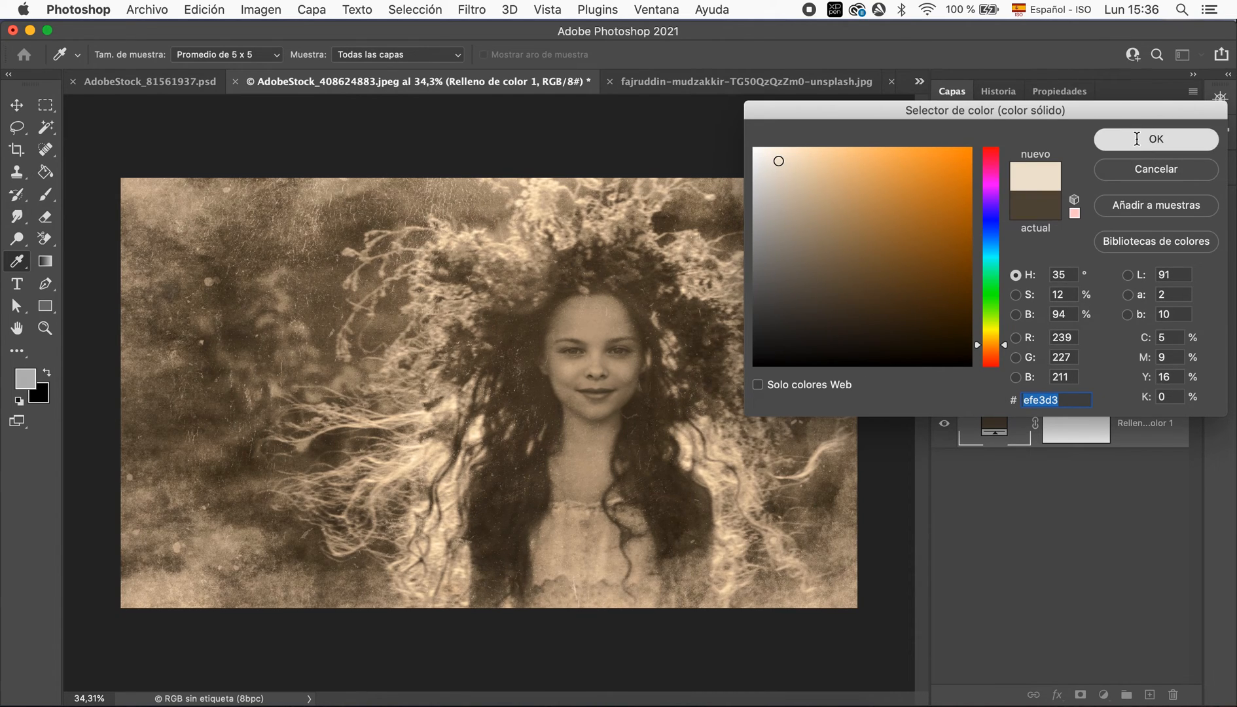
key("b")
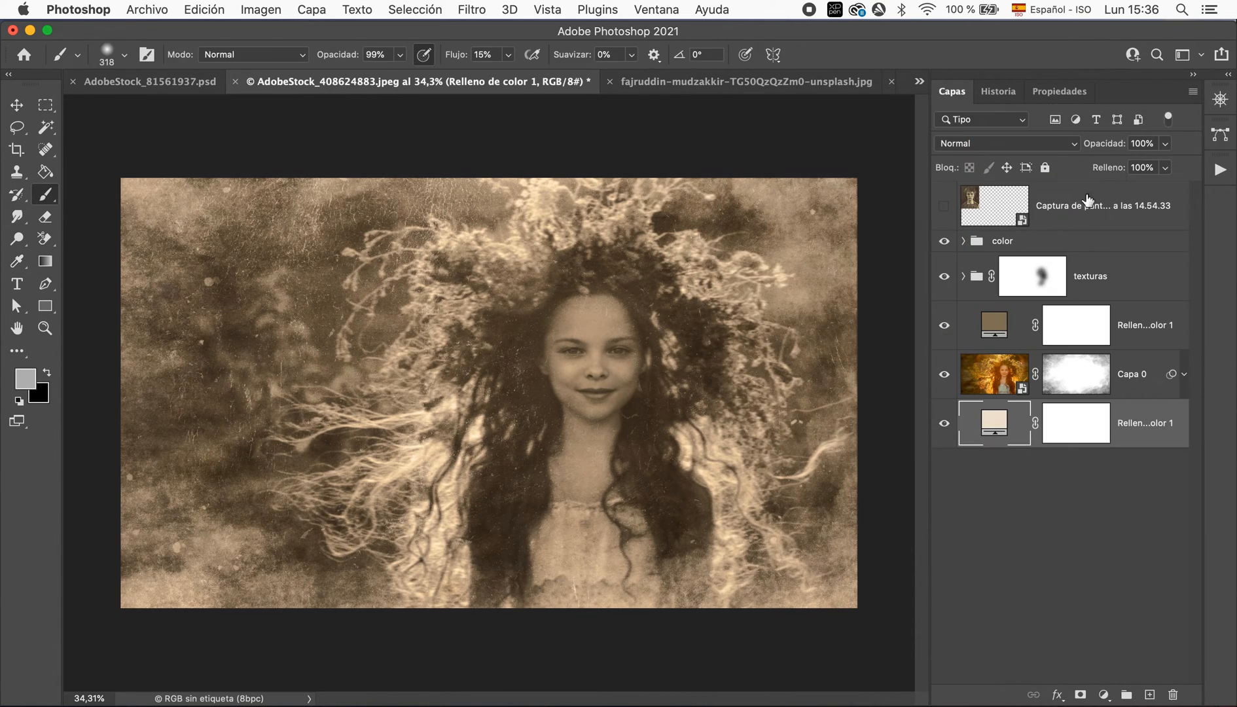
- Isolate Capa 0 in the girl's portrait, and compare the fajruddin-mudzakkir landscape's original bottom layer with its vintage version
left_click(944, 377, "alt")
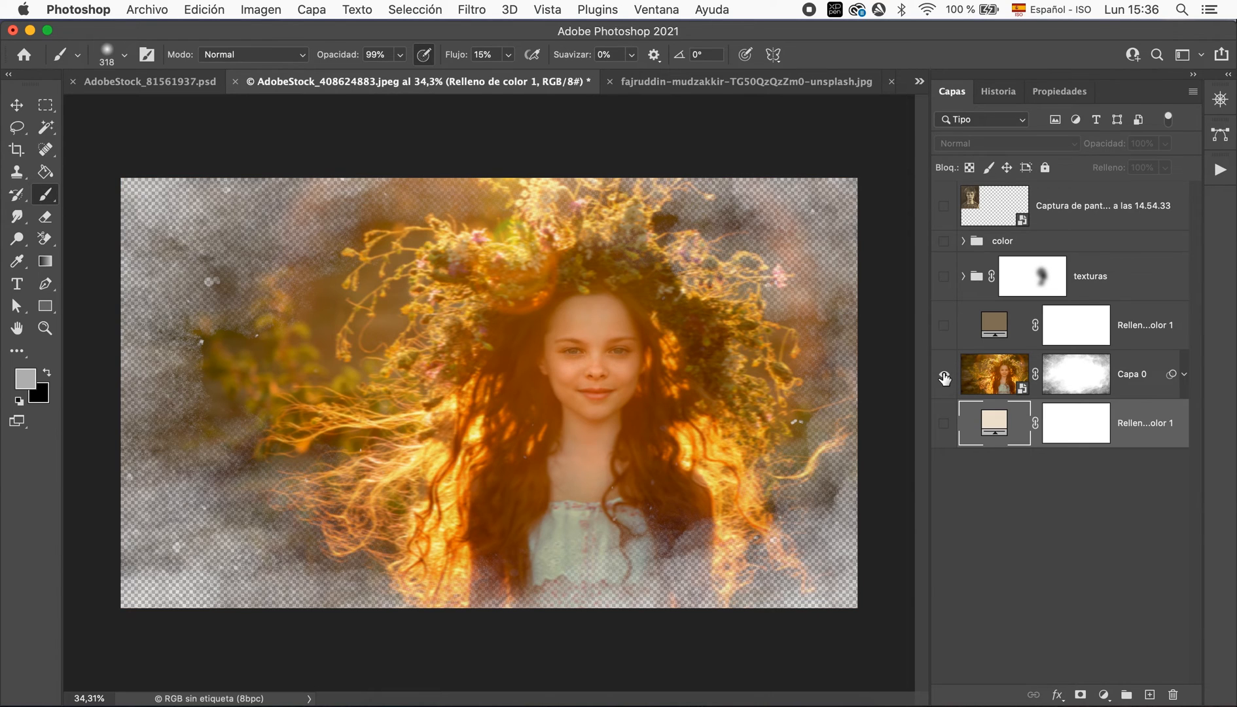
left_click(944, 377, "alt")
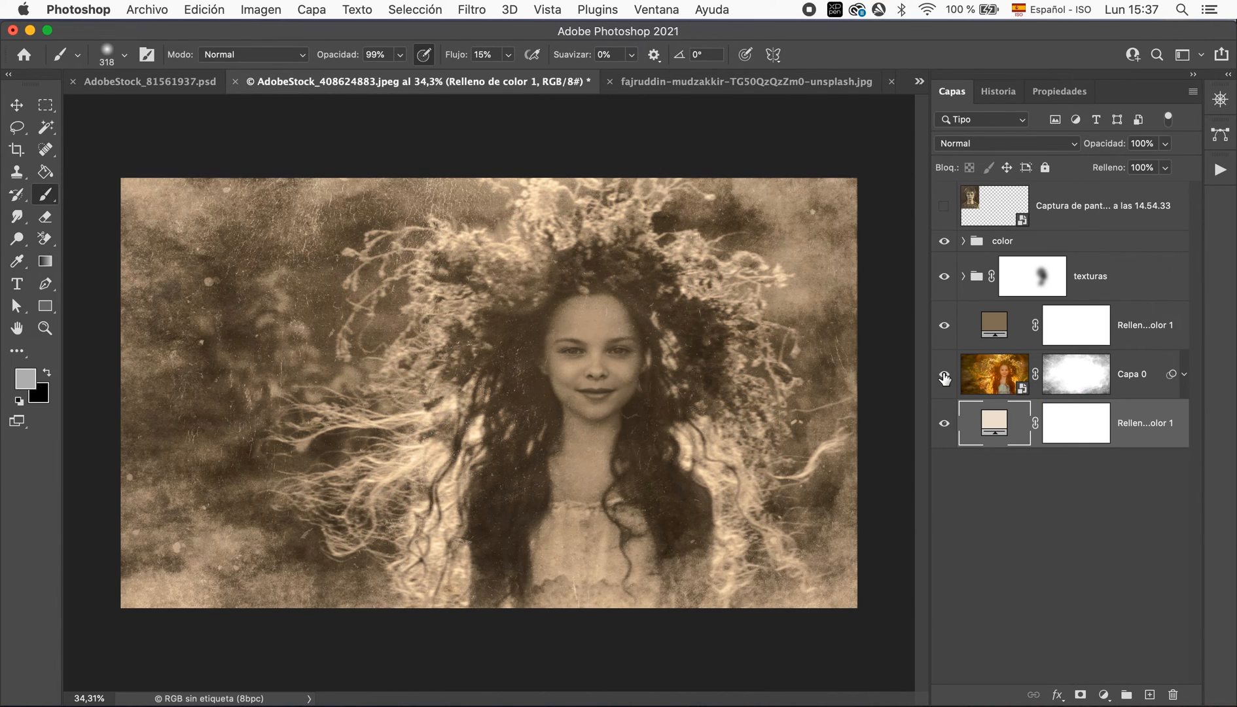
left_click(725, 87)
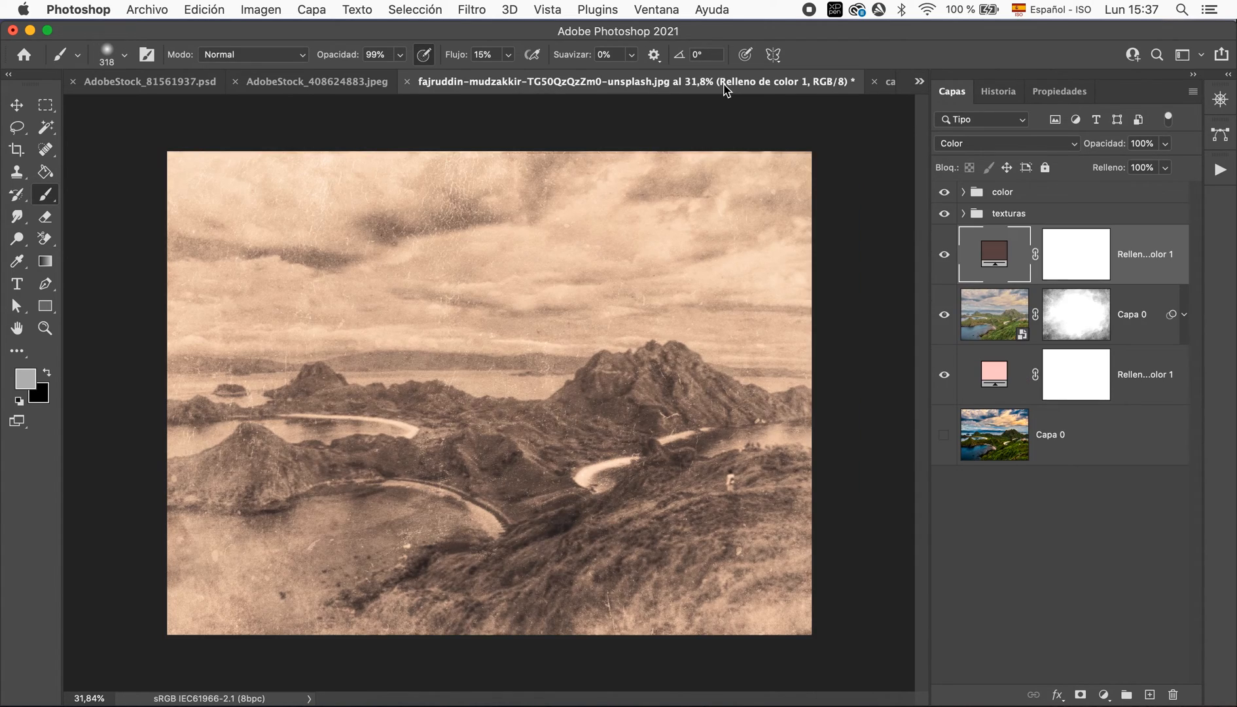
left_click(946, 440, "alt")
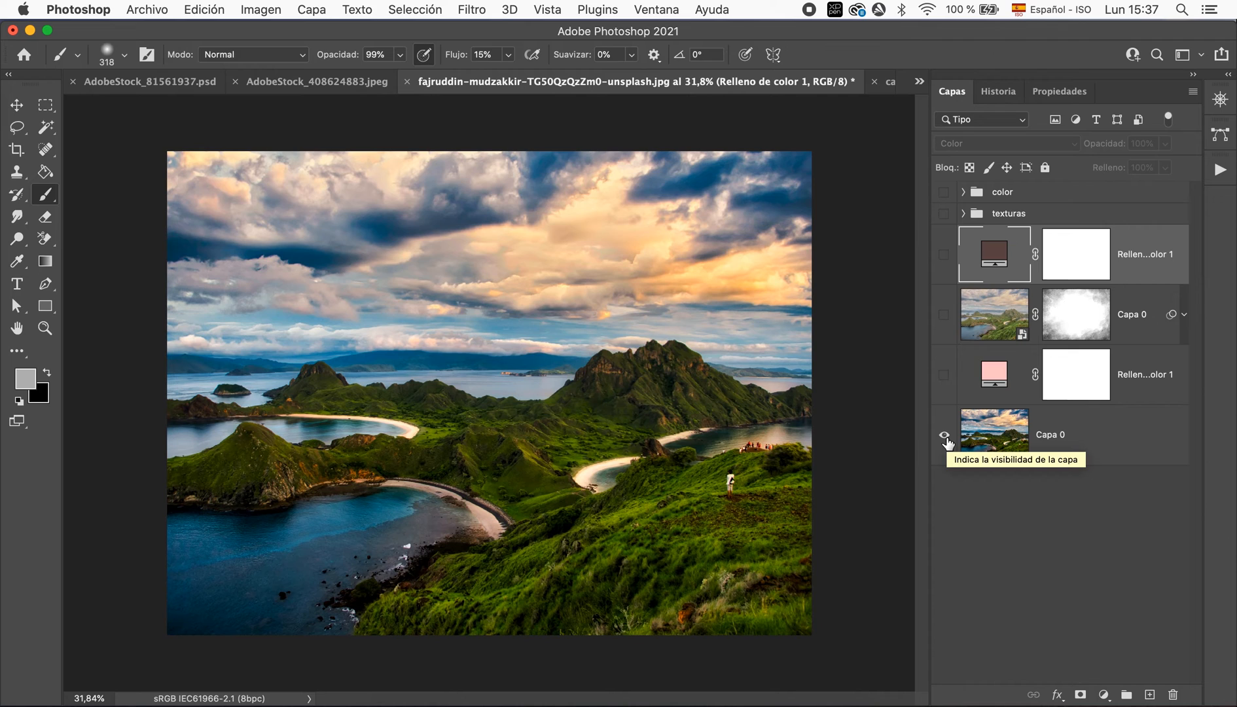
left_click(945, 439, "alt")
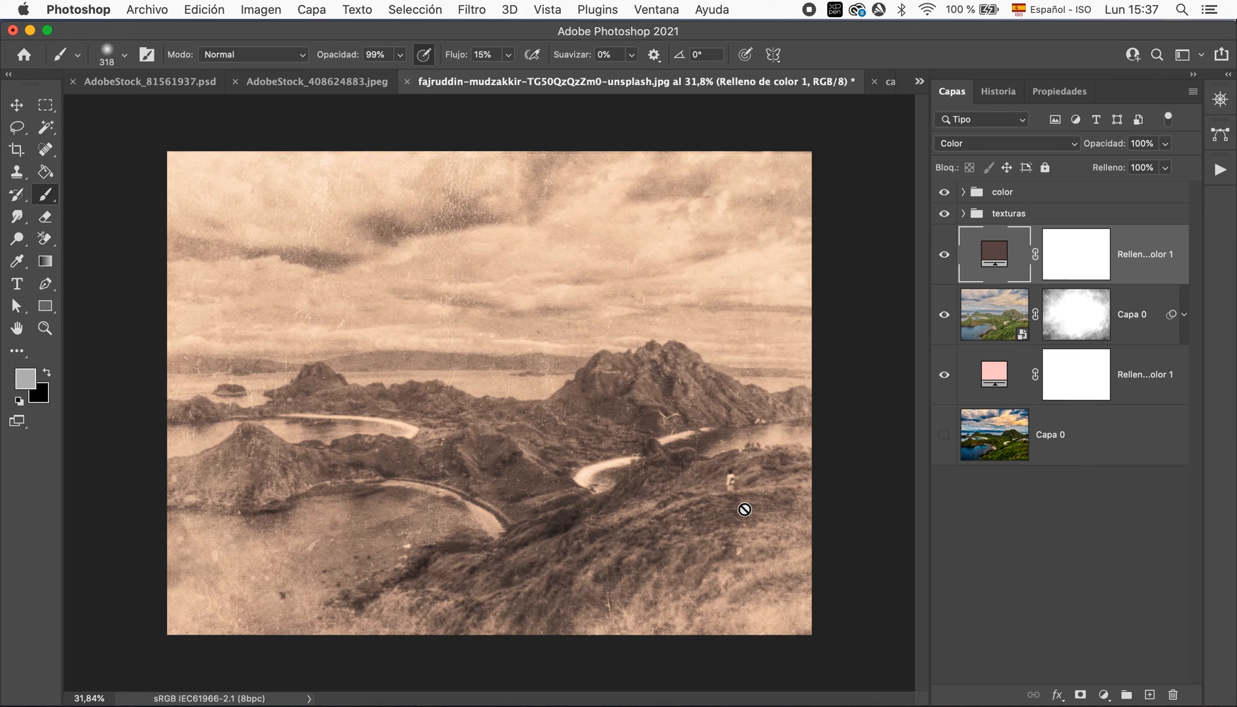
- Review the vintage effect in casino mardel.jpg, the landscape and the girl's portrait, ending on AdobeStock_81561937.psd
left_click(887, 82)
scroll(783, 424, "up", 1)
scroll(782, 424, "up", 3)
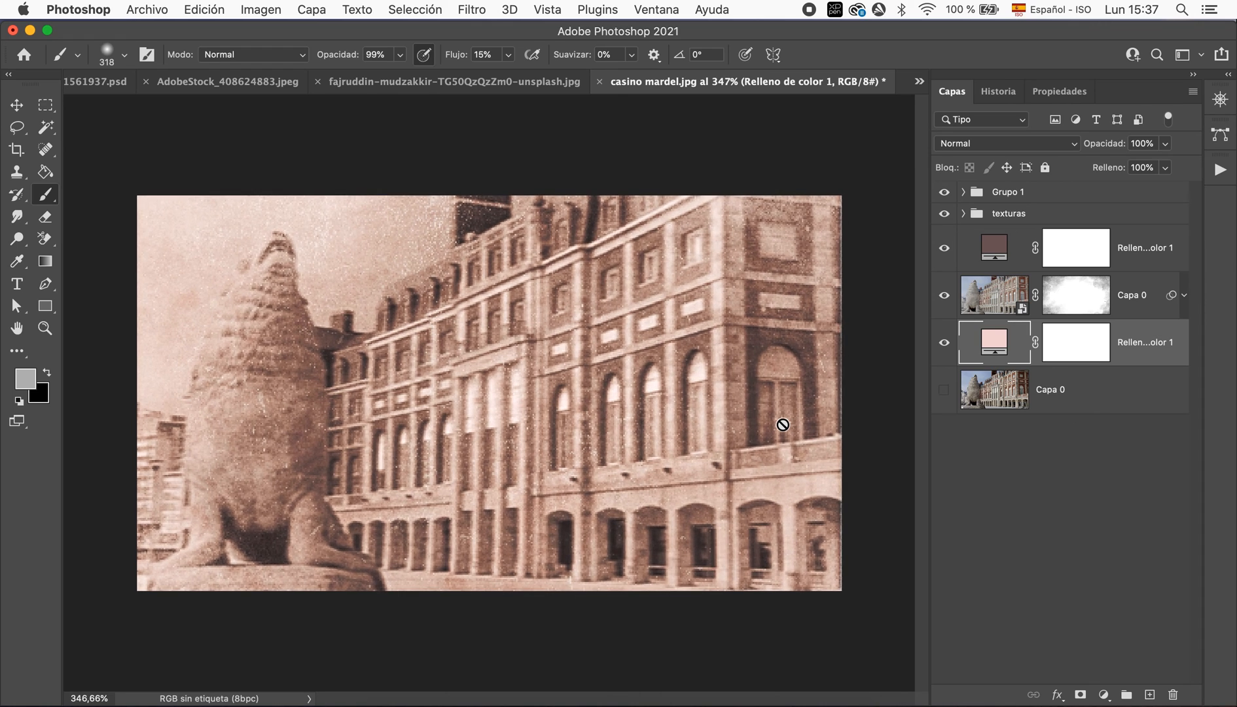
scroll(783, 424, "down", 2)
left_click(491, 83)
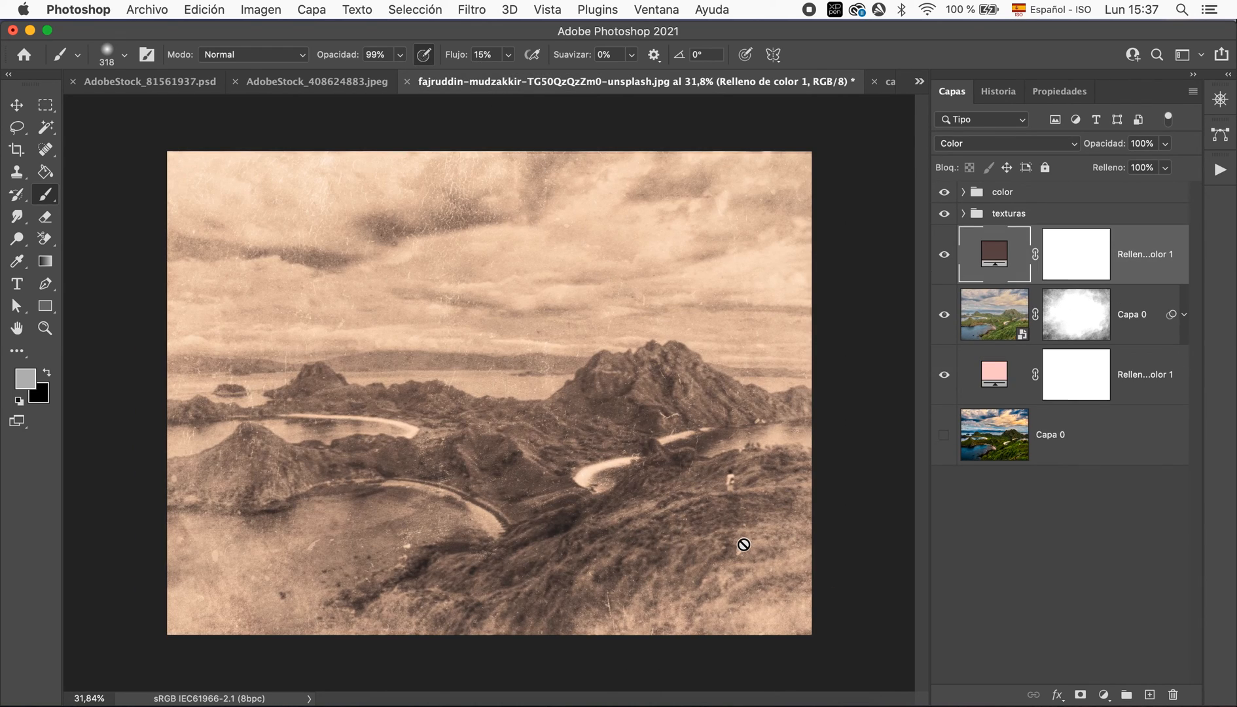
left_click(320, 90)
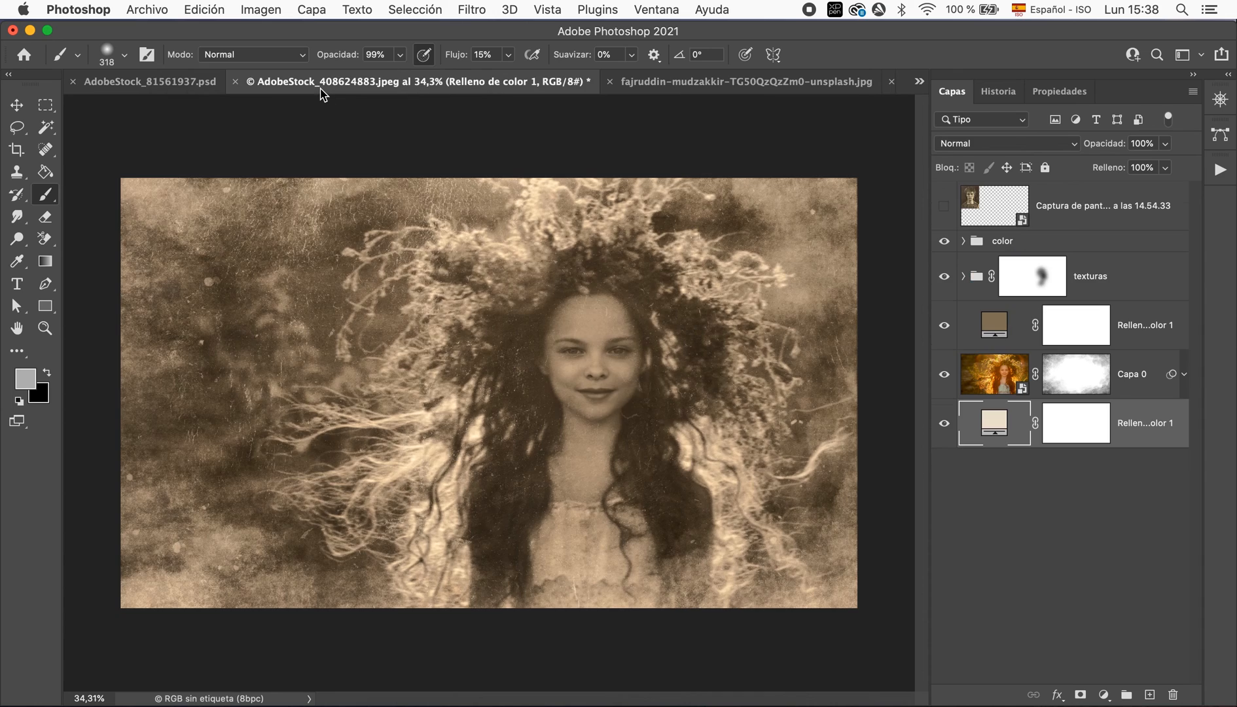
left_click(157, 84)
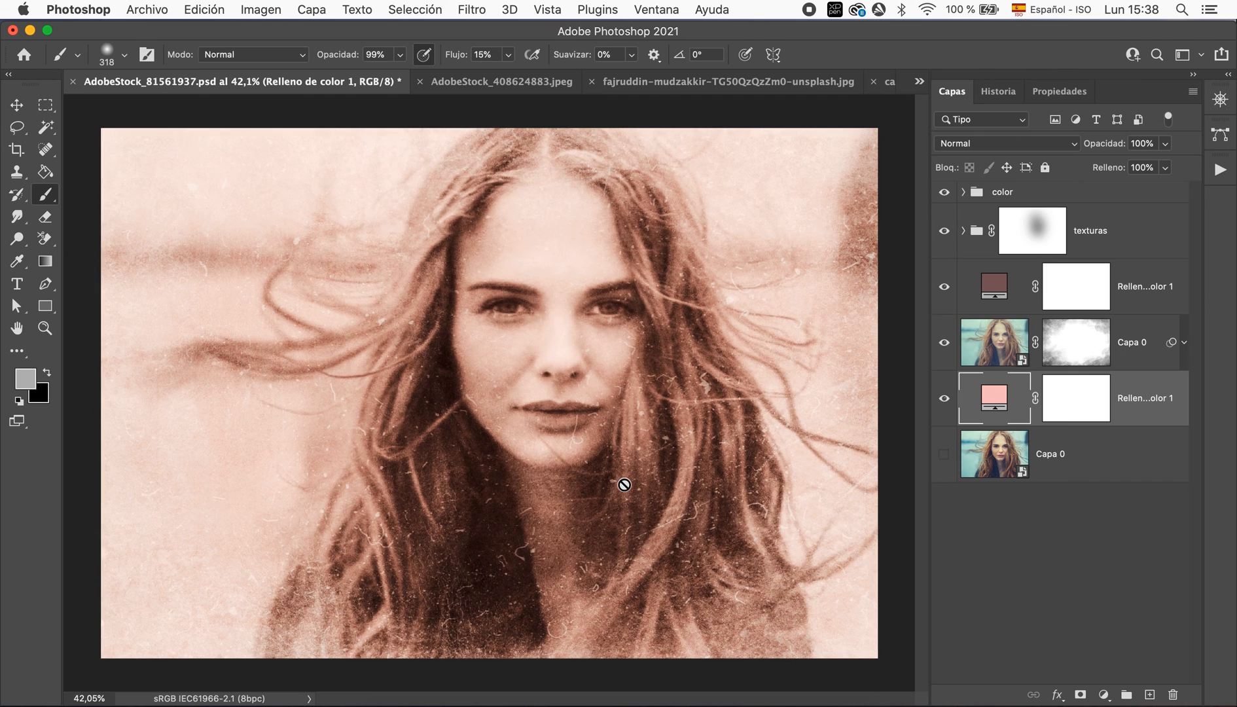
scroll(624, 485, "down", 3)
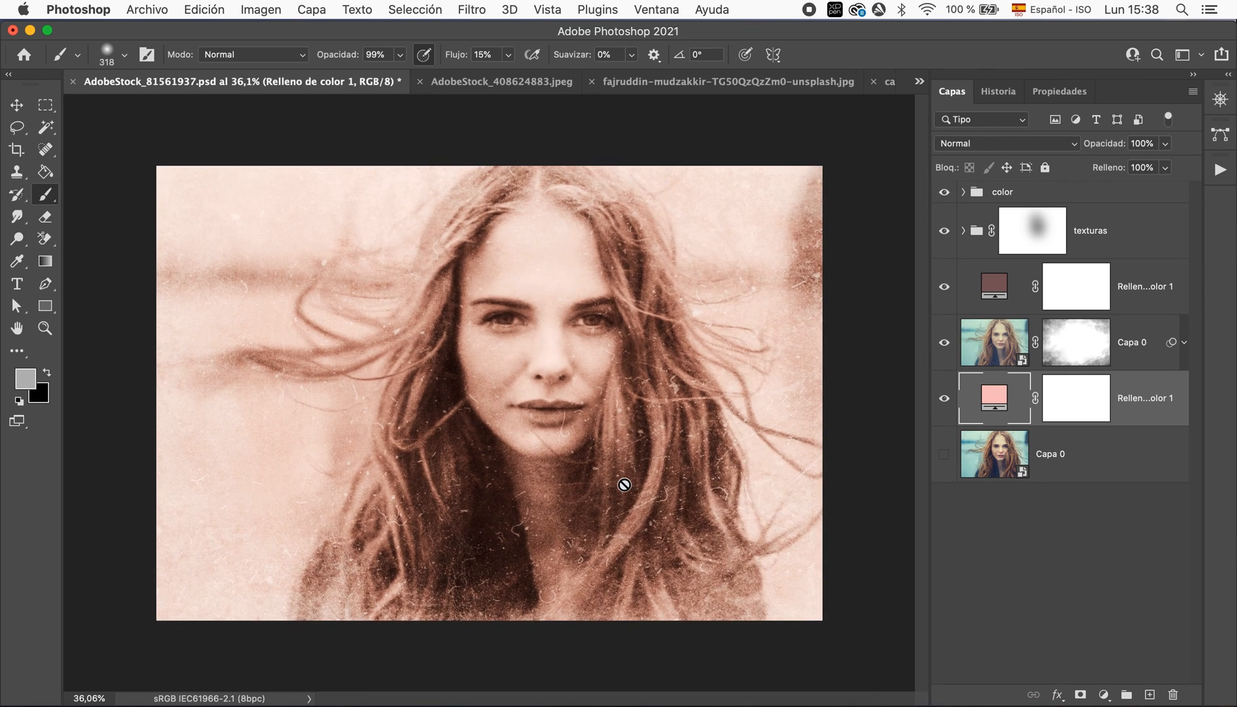